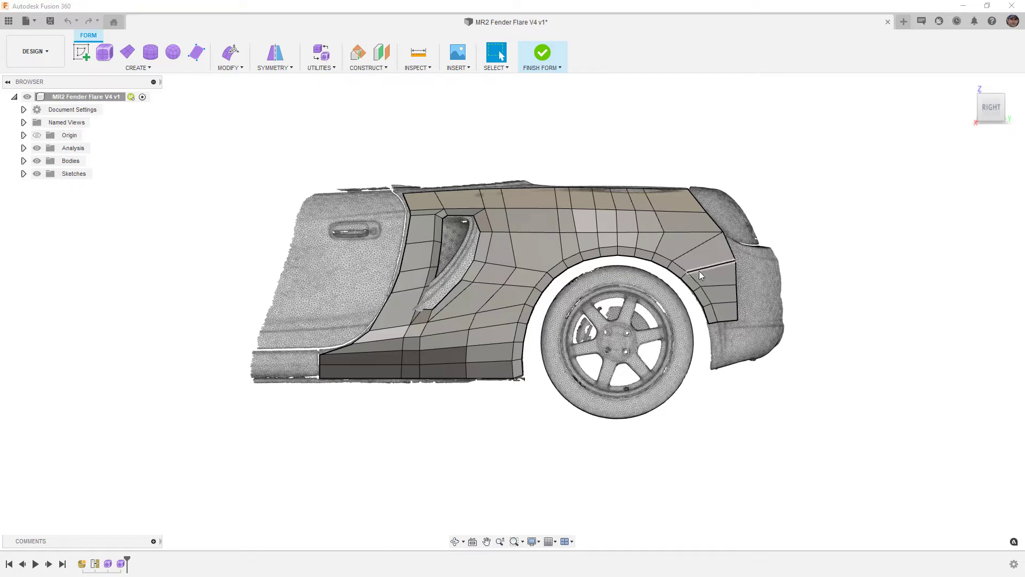
Examine the T-spline face layout above the wheel arch and the vertex where edges converge on the fender's rear border
left_click_drag(531, 155, 690, 283)
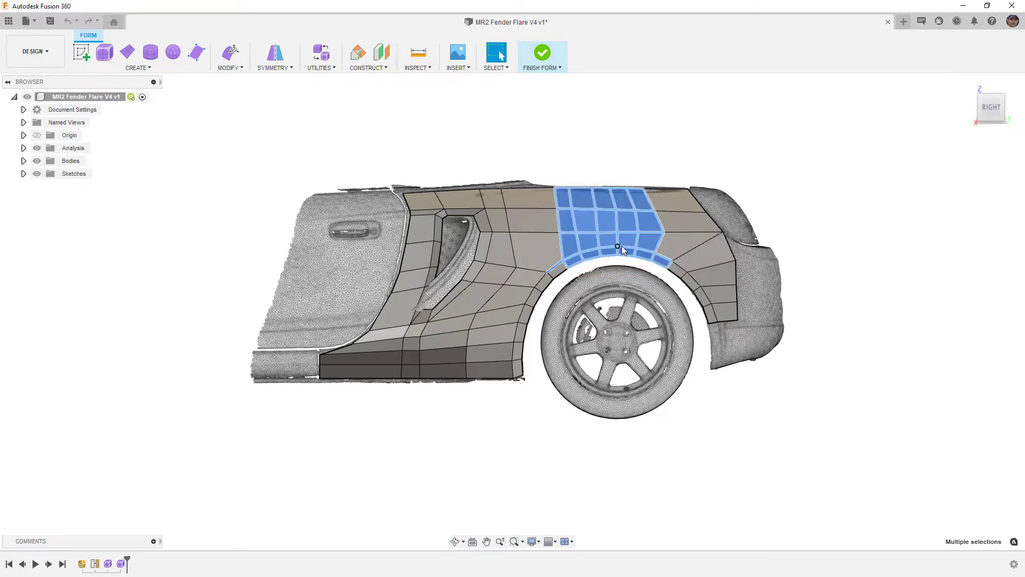
left_click(522, 184)
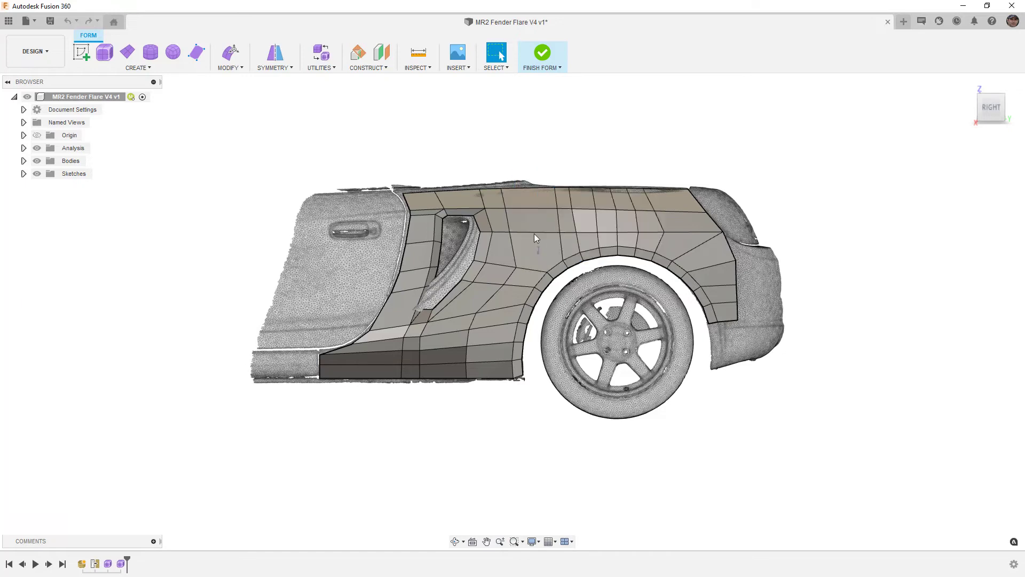
left_click(515, 179)
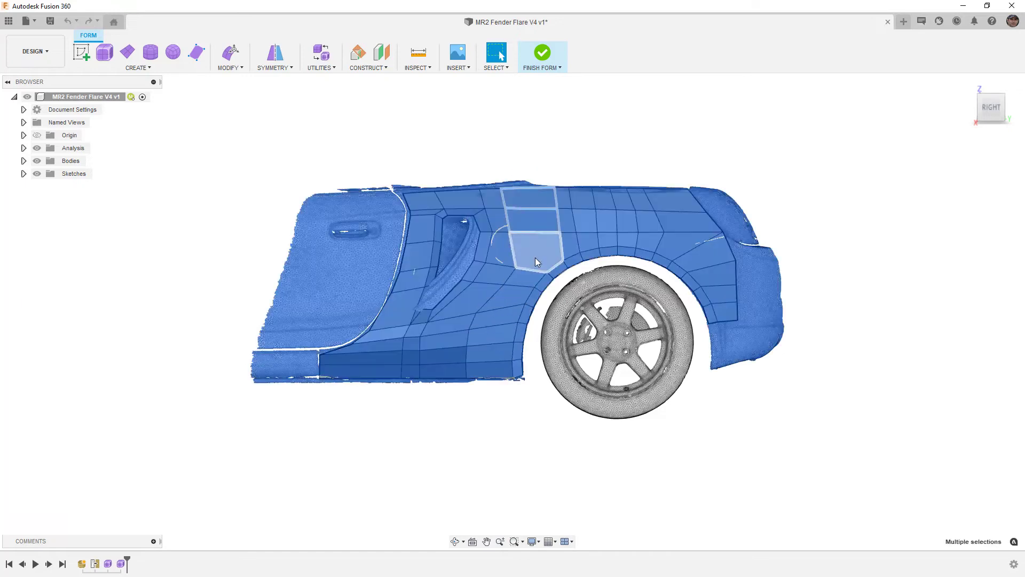
left_click(607, 172)
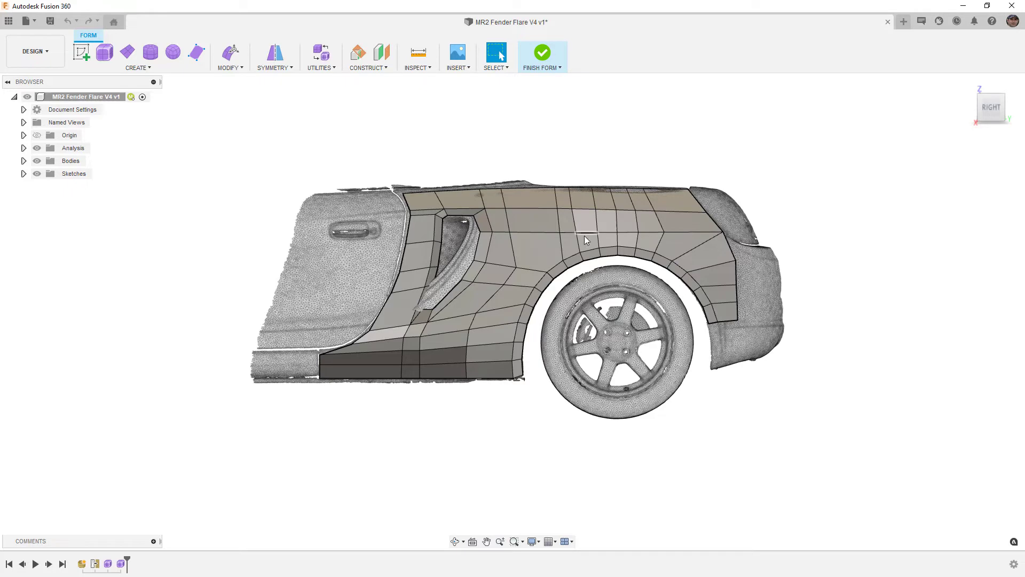
scroll(586, 244, "up", 2)
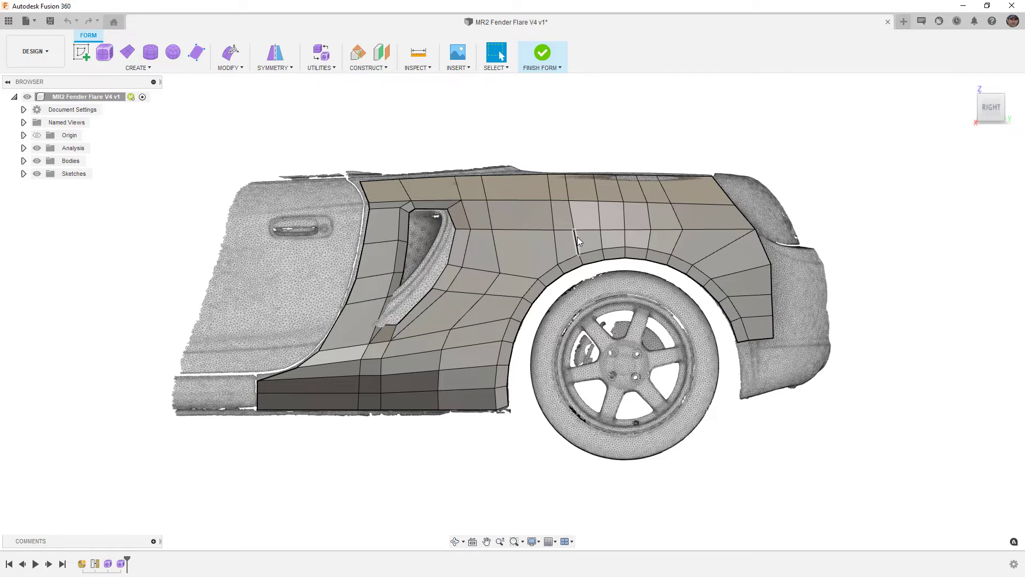
scroll(773, 244, "up", 3)
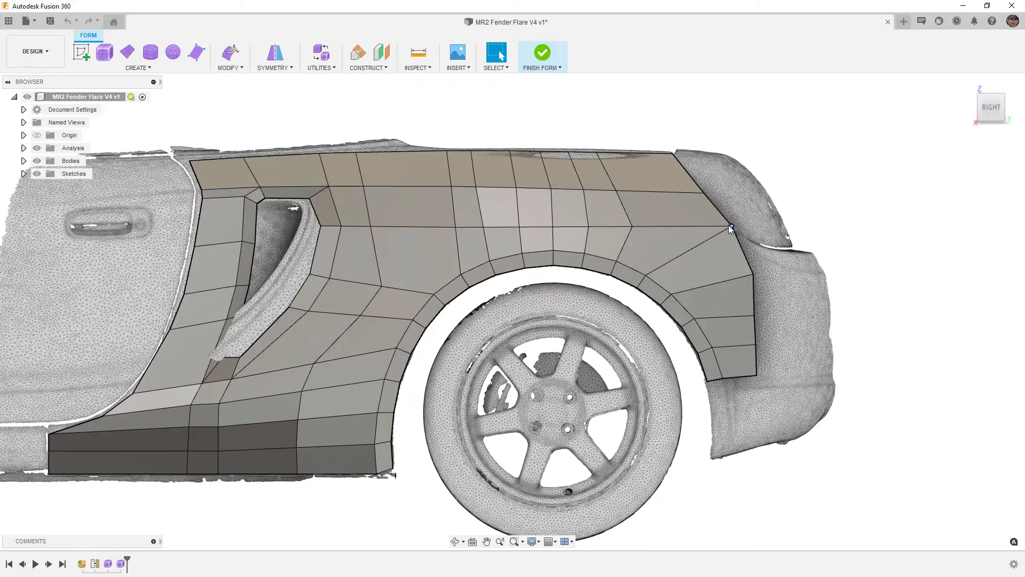
left_click(729, 226)
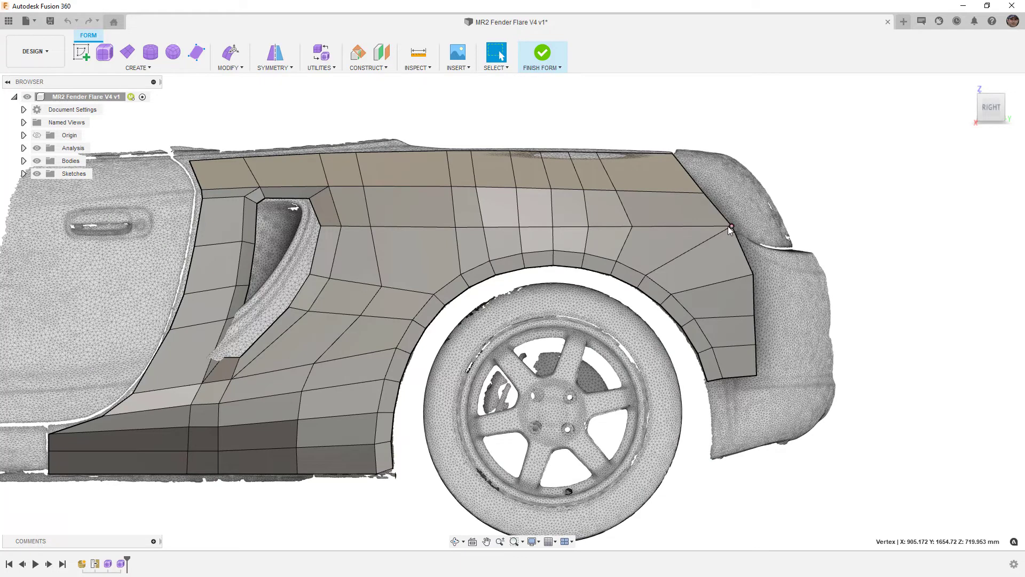
left_click(795, 176)
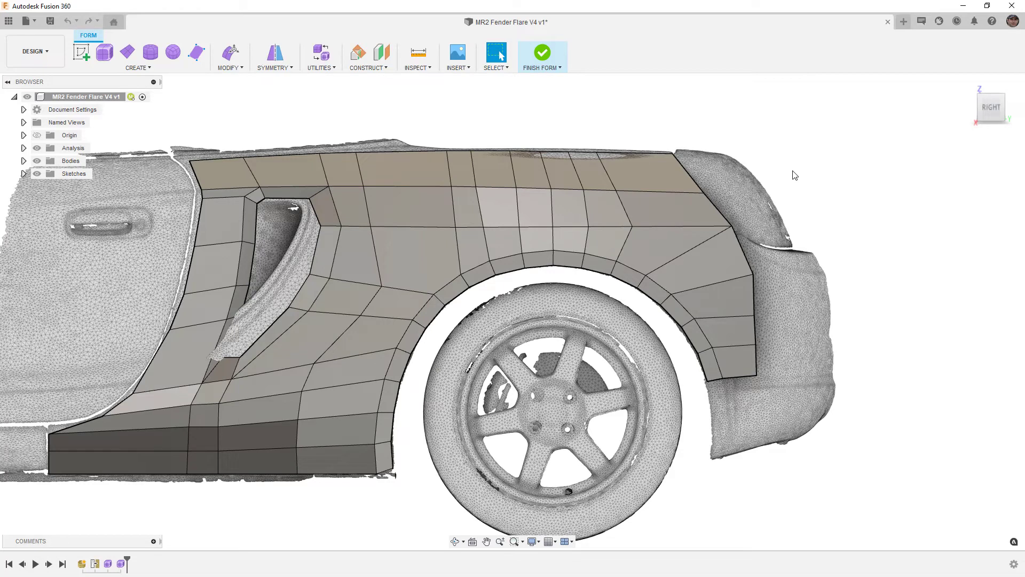
Insert a single-sided edge at location 0.5 beside the two upper rear border edges of the fender, using Simple mode
left_click(239, 68)
left_click(247, 105)
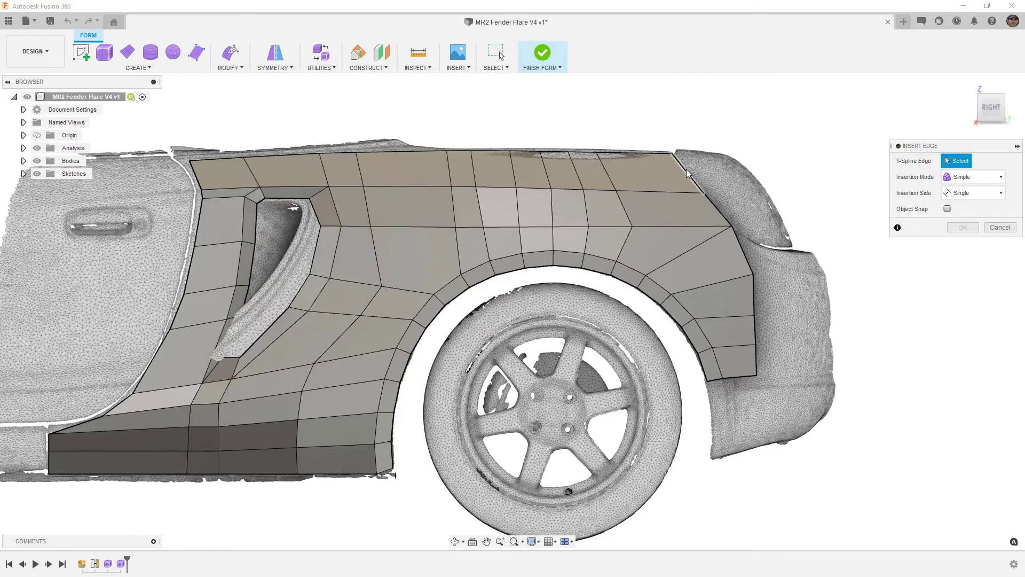
left_click(697, 182)
left_click(712, 208)
left_click(946, 210)
type(".5")
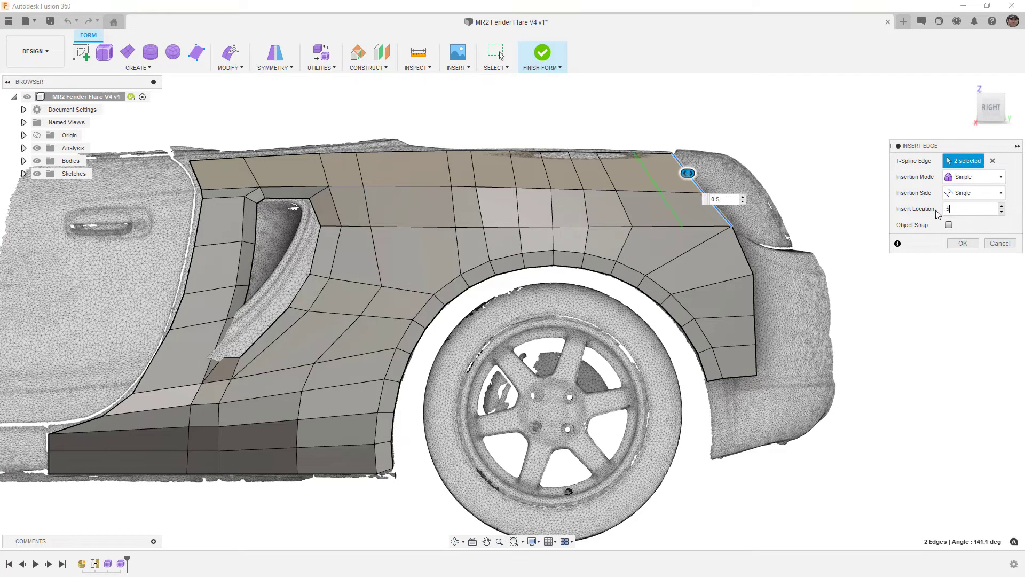
left_click(968, 246)
Insert an edge alongside the three lower rear border edges of the fender, behind the wheel arch
left_click(754, 289)
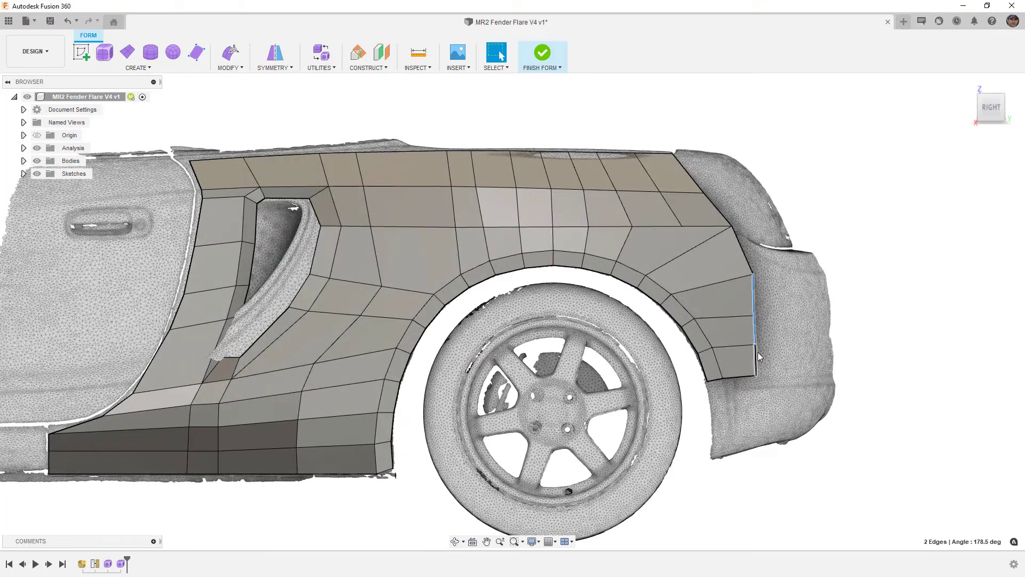
left_click(758, 352, "shift")
left_click(758, 335, "shift")
left_click(231, 59)
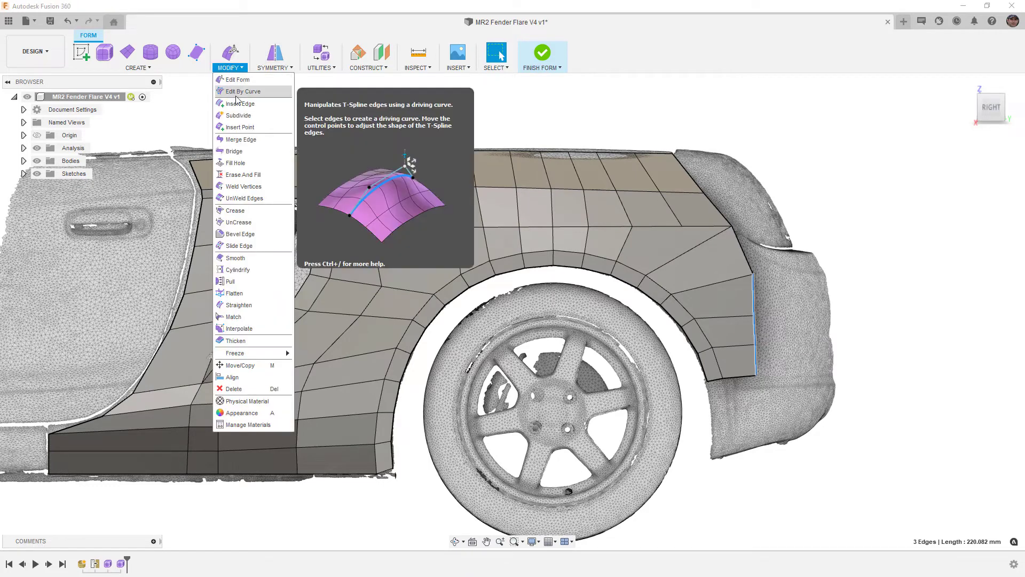
left_click(240, 93)
left_click(963, 243)
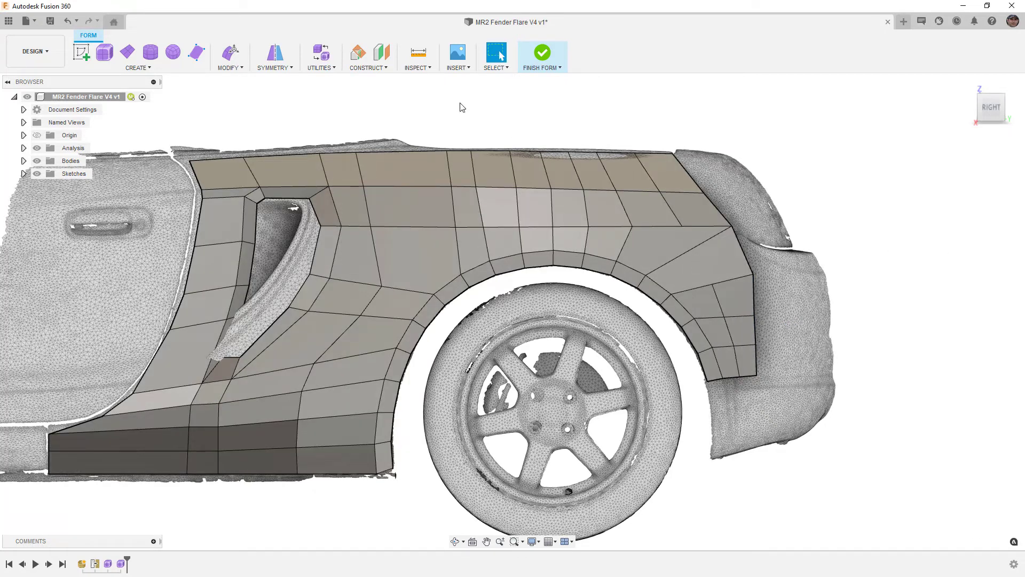
Connect the open ends of the upper and lower inserted edges with Insert Point
left_click(236, 71)
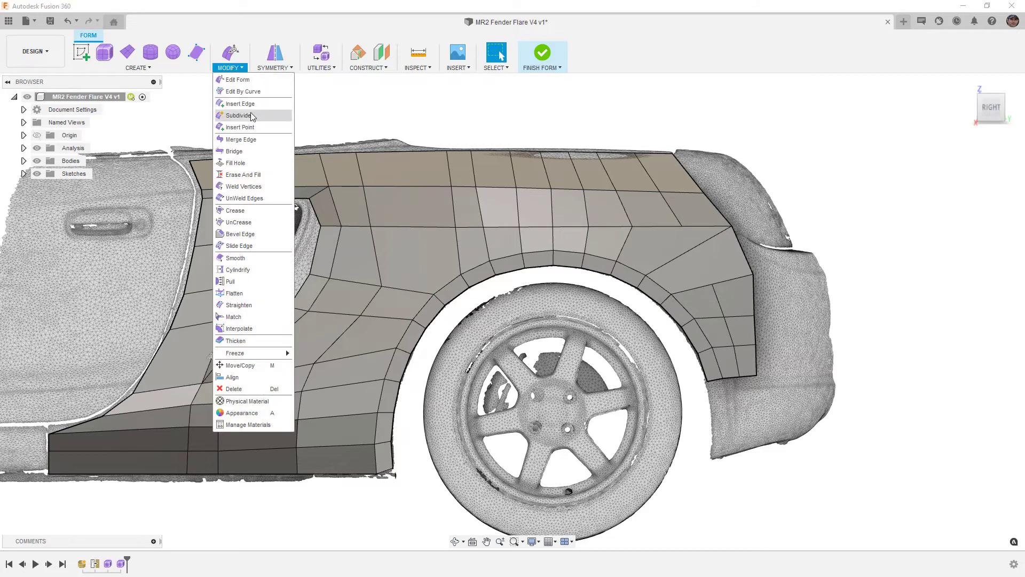
left_click(240, 127)
left_click(682, 226)
left_click(713, 284)
left_click(963, 211)
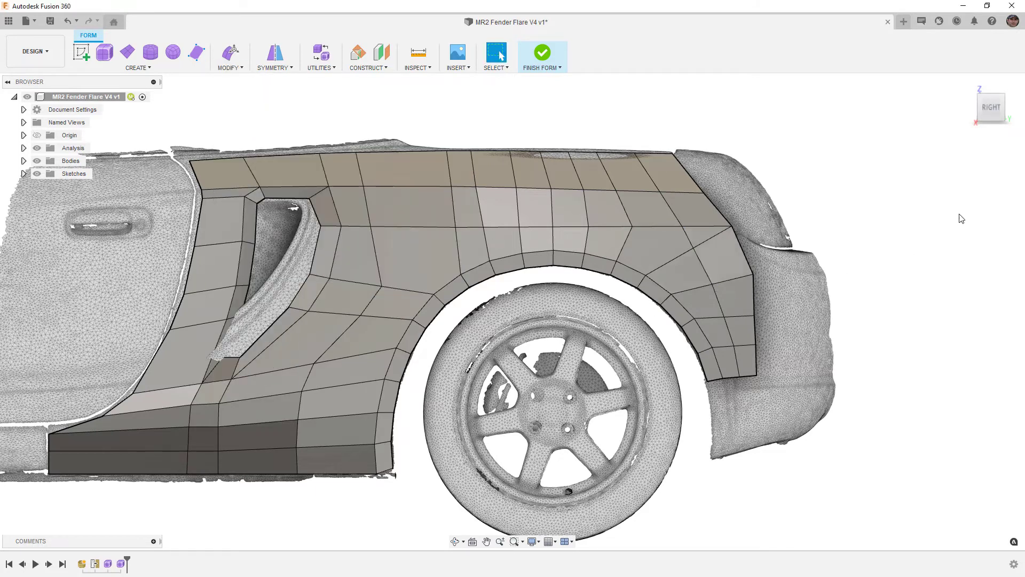
Inspect the new star point behind the wheel arch and the edges running from it into the arch lip
scroll(762, 216, "up", 2)
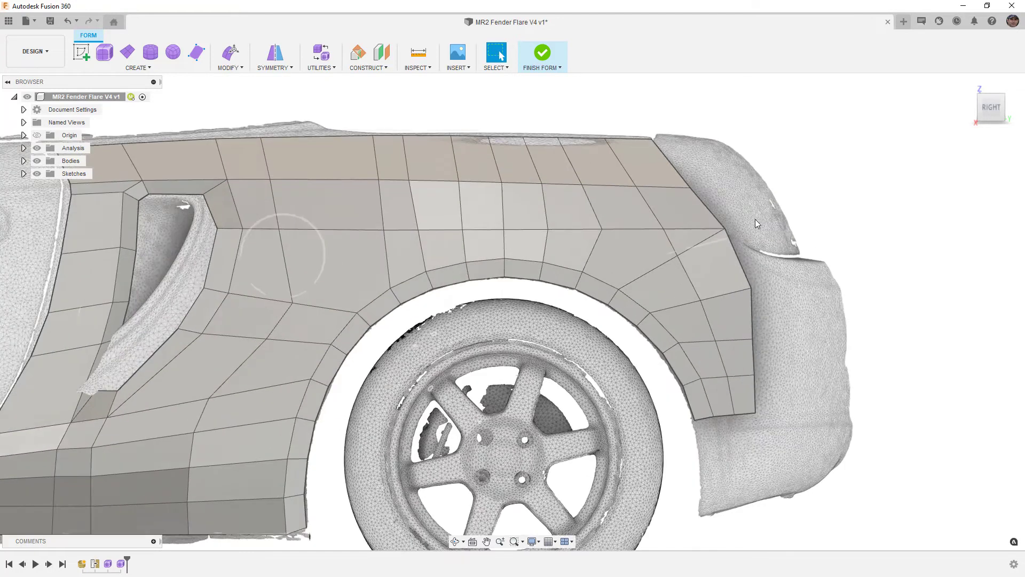
scroll(760, 216, "up", 1)
left_click(684, 252)
left_click(783, 189)
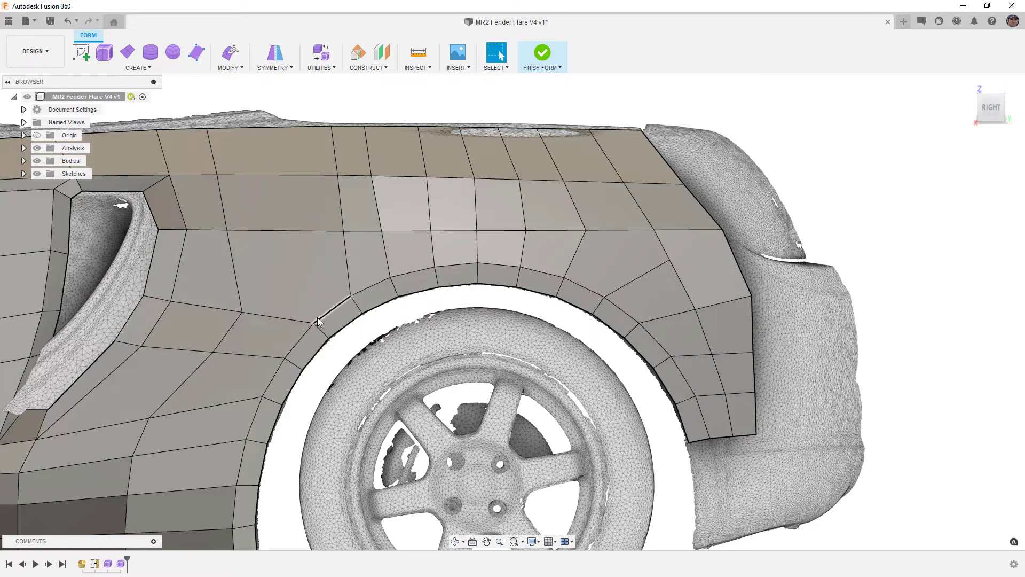
scroll(411, 329, "down", 2)
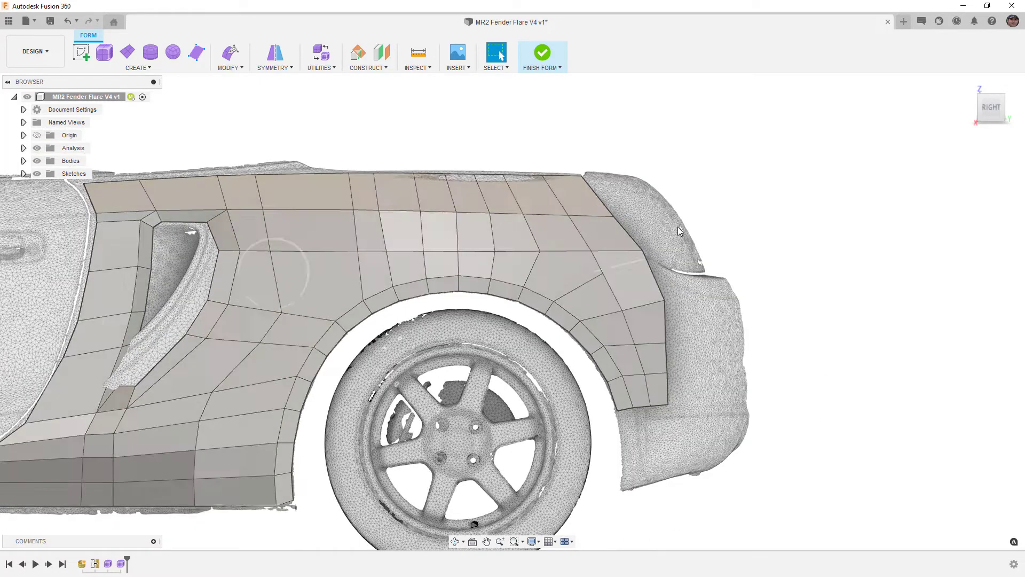
middle_click_drag(778, 259, 856, 222)
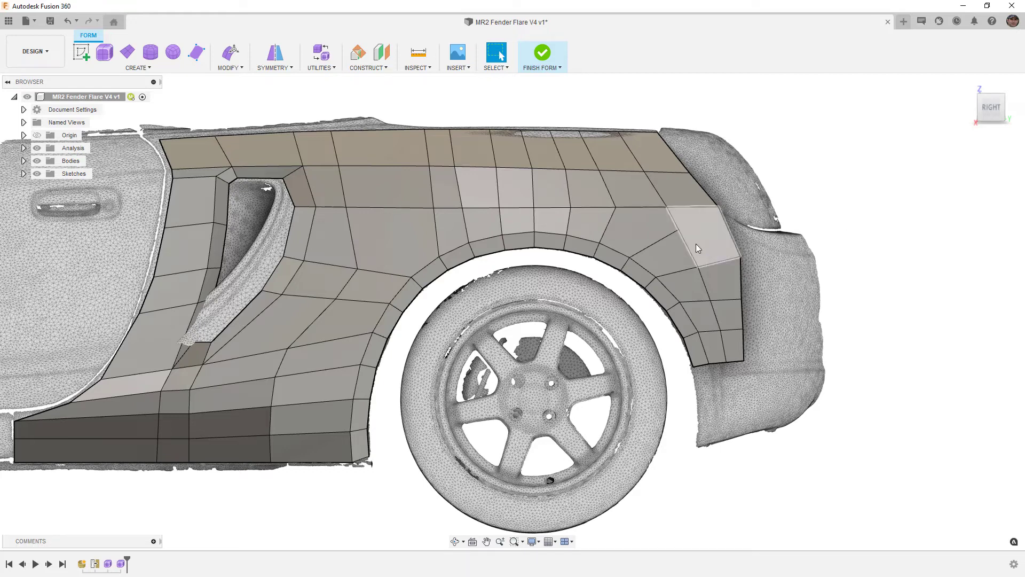
double_click(661, 241)
left_click_drag(991, 106, 1009, 99)
left_click(1009, 100)
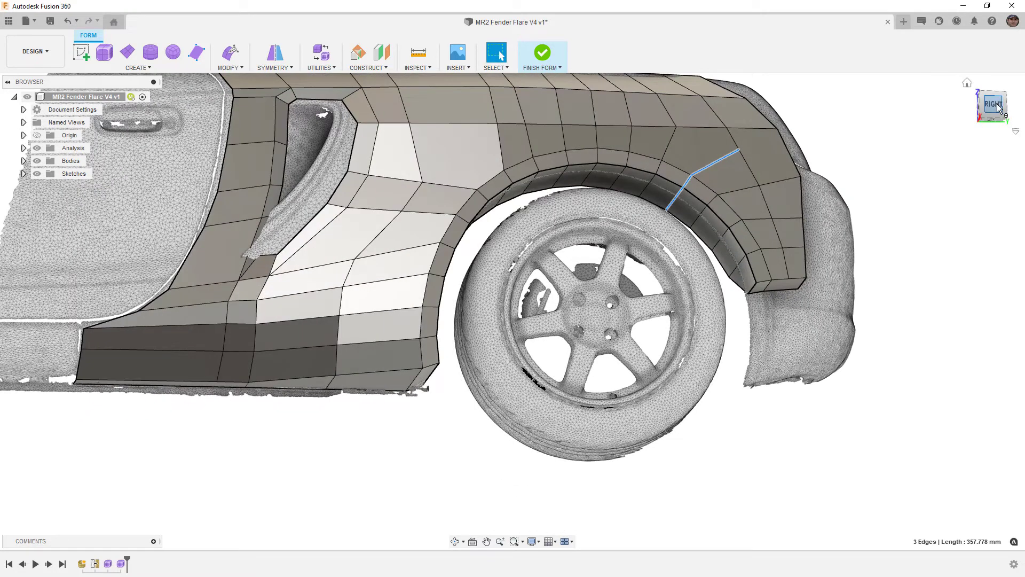
left_click(874, 187)
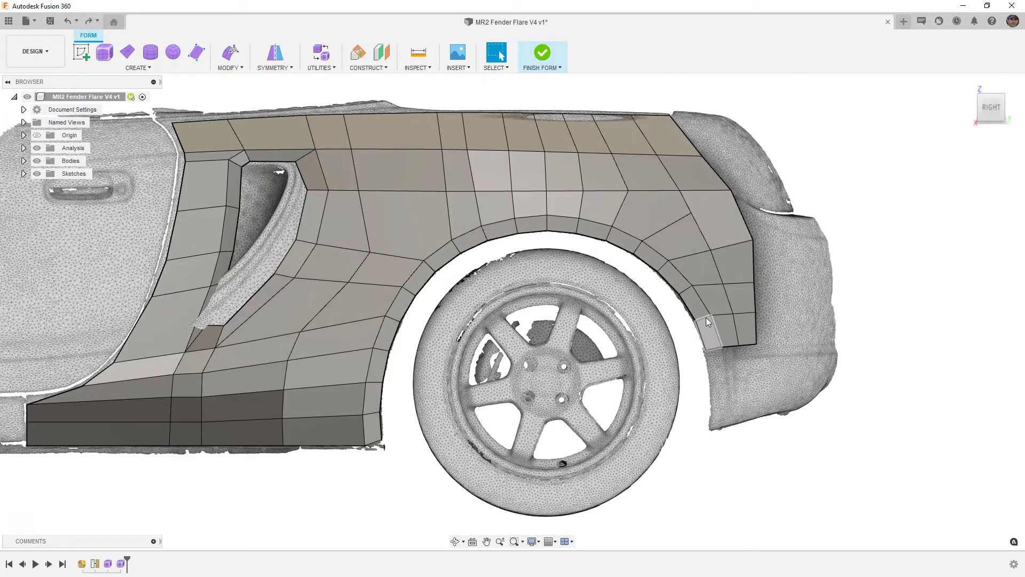
Delete the two surplus cross edge rows in the fender section behind the wheel
left_click(718, 318)
double_click(720, 316)
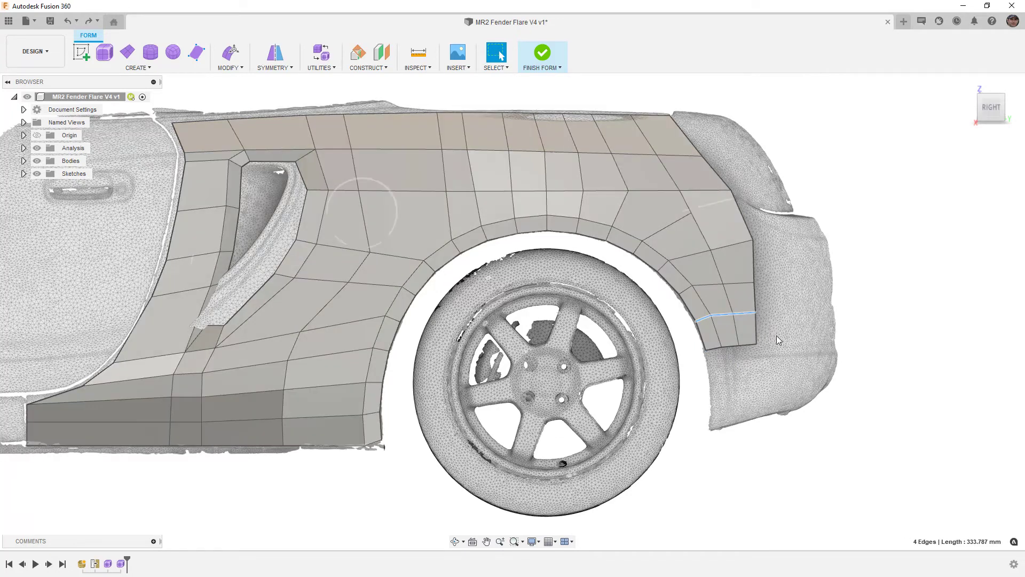
left_click(779, 337)
left_click(725, 247)
key("Delete")
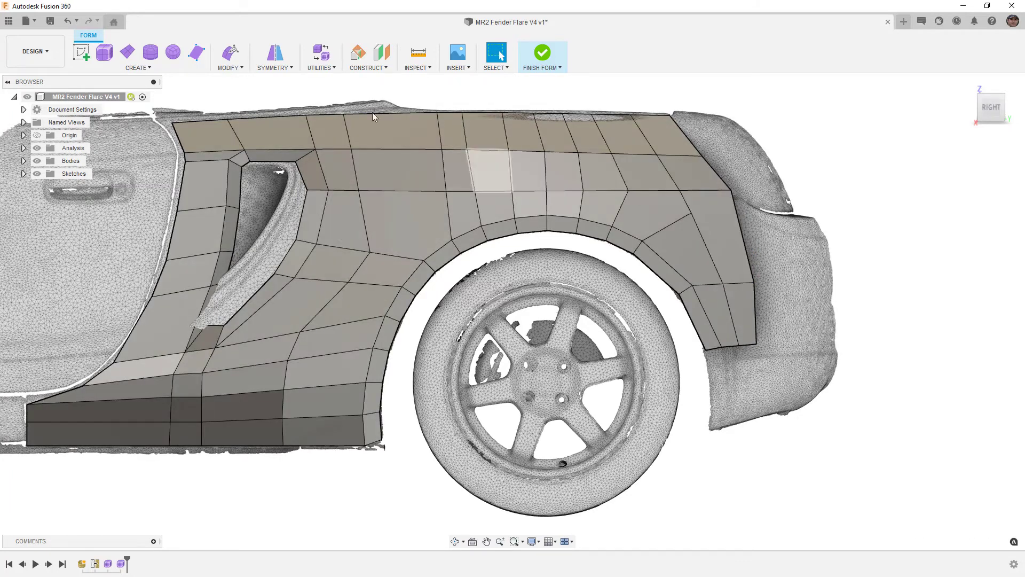
Use Insert Point to add an edge from the star point behind the wheel arch to the fender's rear border
left_click(231, 63)
left_click(240, 127)
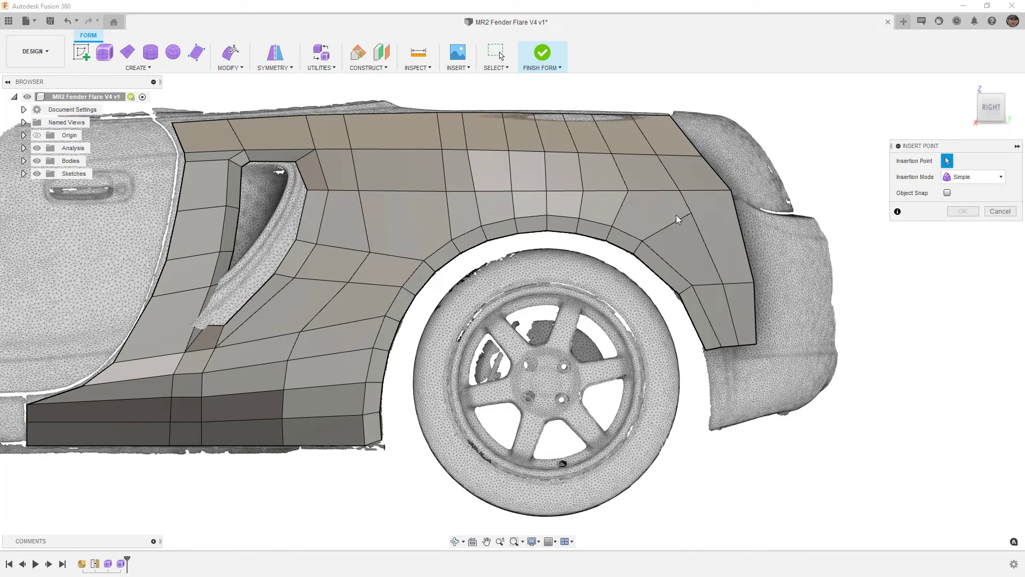
left_click(691, 213)
left_click(737, 211)
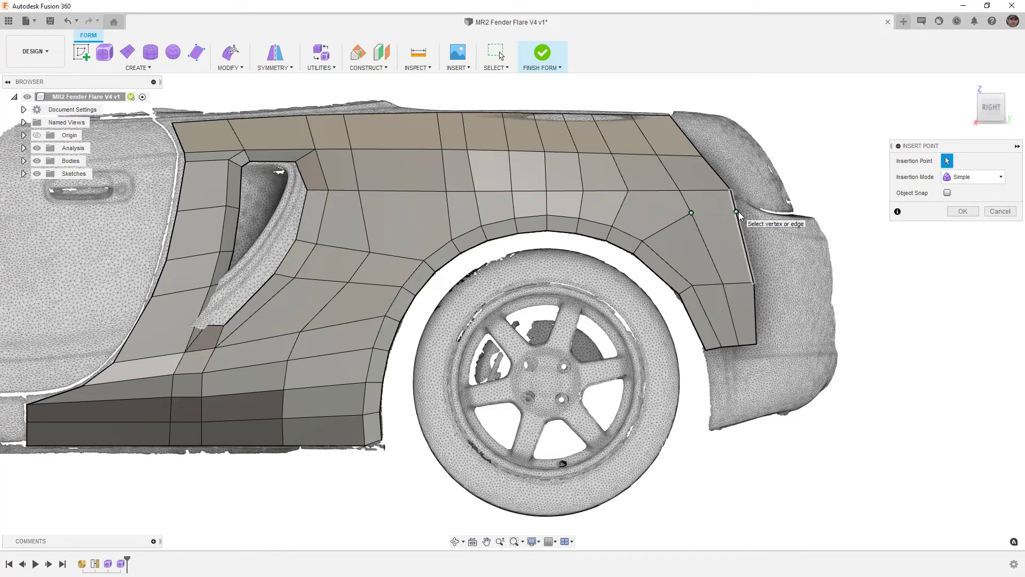
left_click(959, 212)
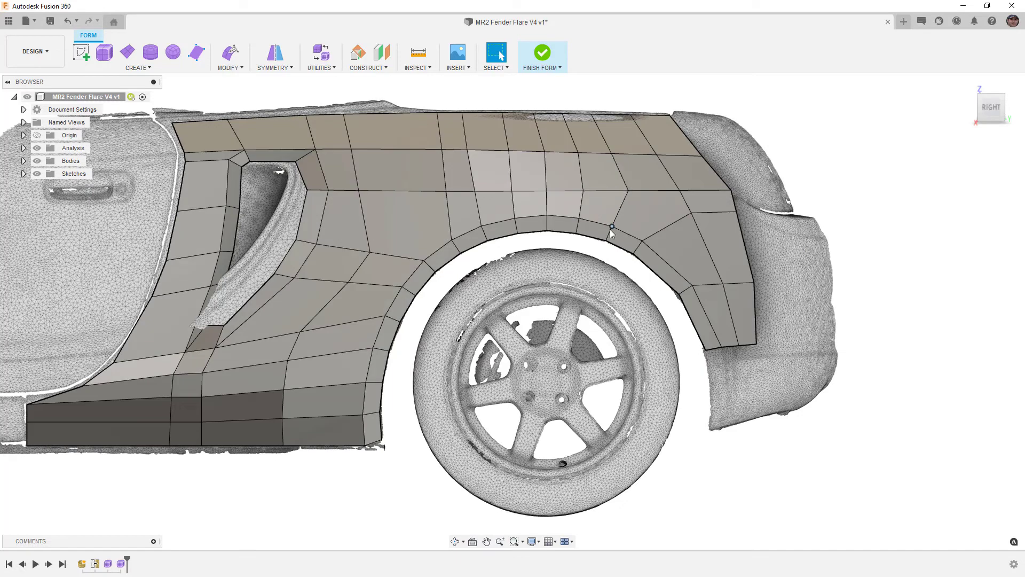
Delete three surplus edge lines above the wheel arch and the edge row running from the side vent to the arch
left_click(617, 217)
key("Delete")
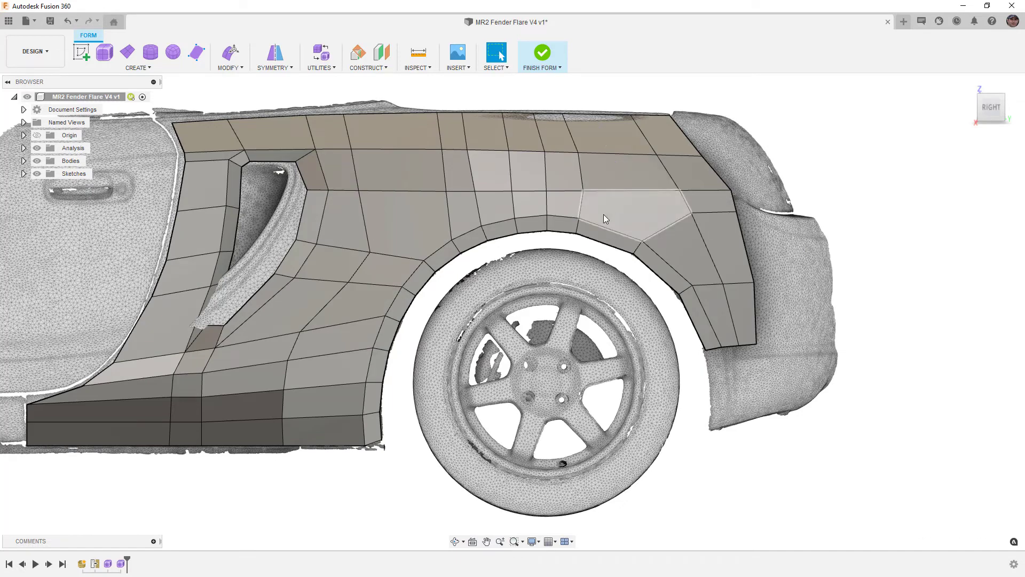
double_click(547, 203)
key("Delete")
double_click(479, 203)
key("Delete")
double_click(399, 255)
key("Delete")
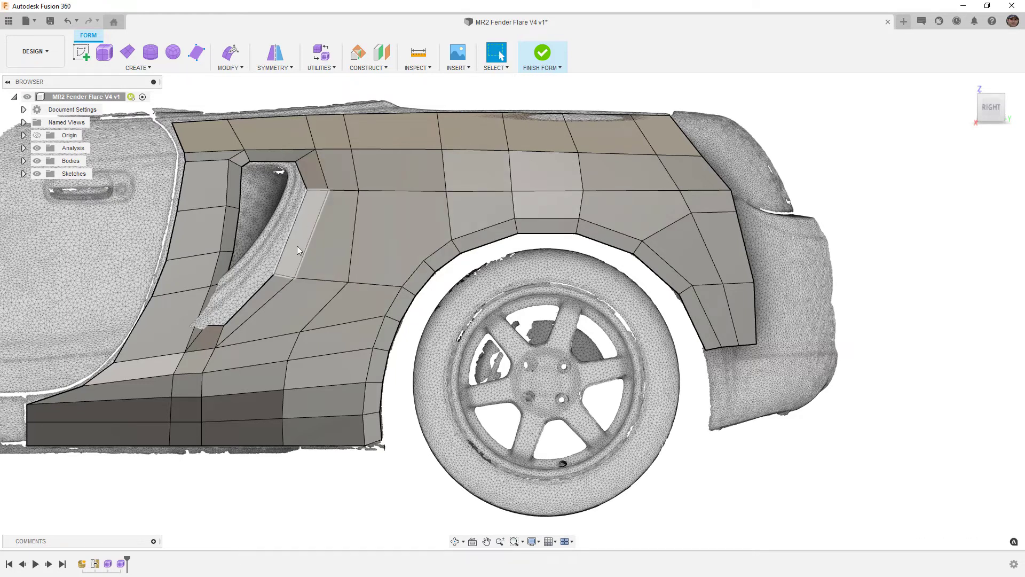
Delete the edge row below the side vent, the leftover short edge at the arch lip and the upper rocker panel row
double_click(347, 323)
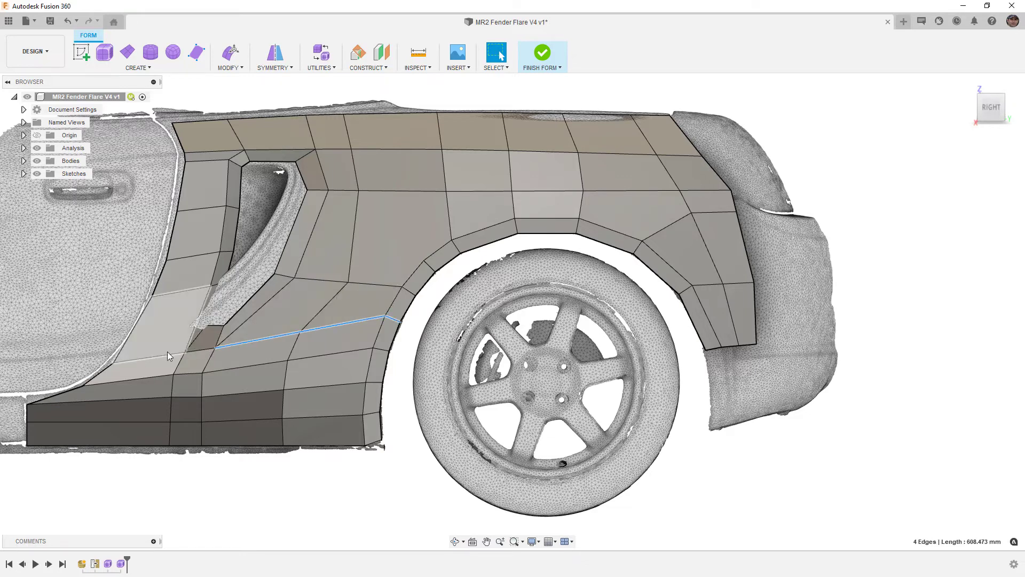
key("Delete")
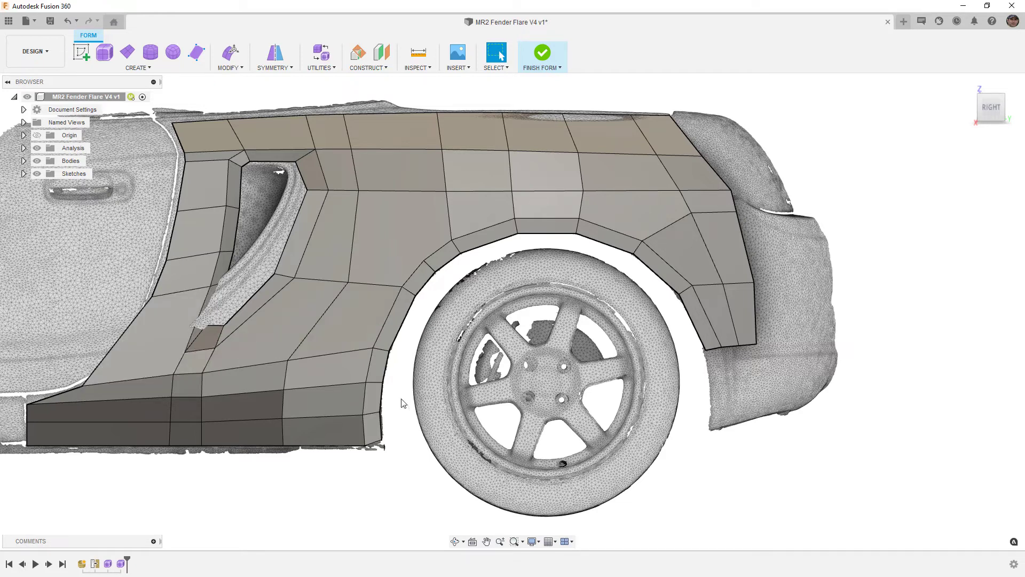
left_click(430, 267)
left_click(435, 290)
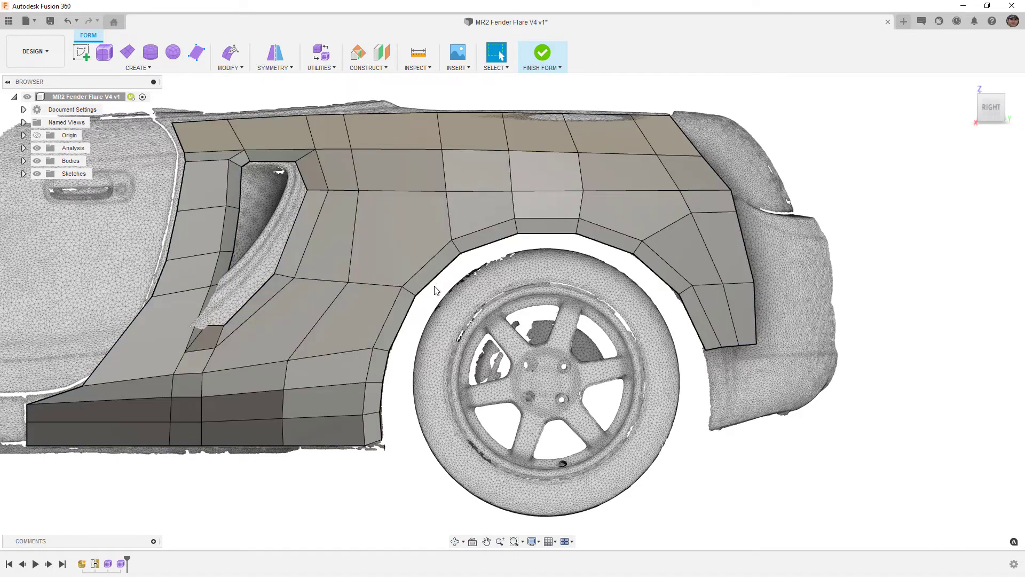
double_click(376, 381)
key("Delete")
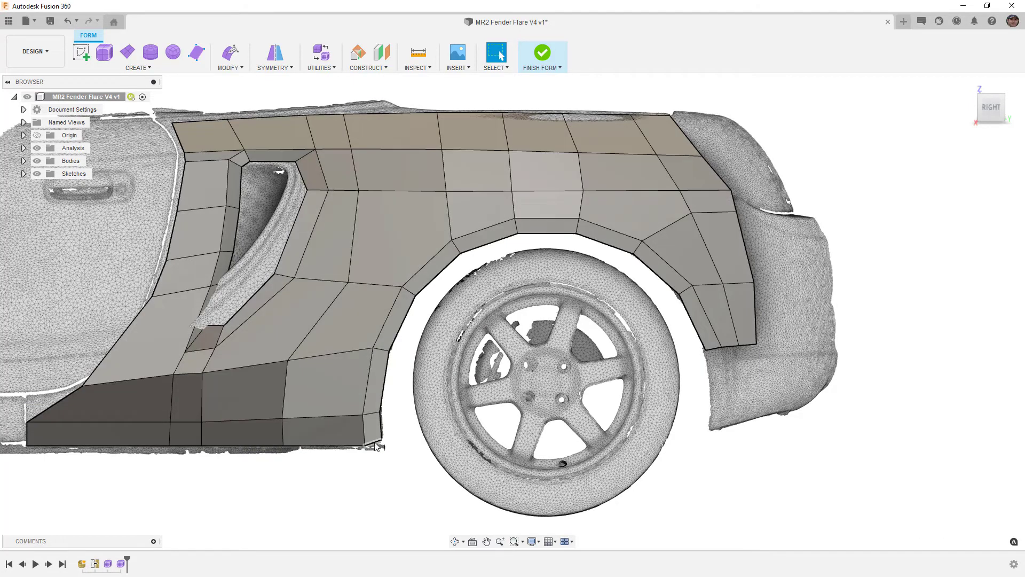
Switch the fender's T-spline body to smooth display and clear the selection
left_click(374, 376)
key("alt+3")
left_click(410, 489)
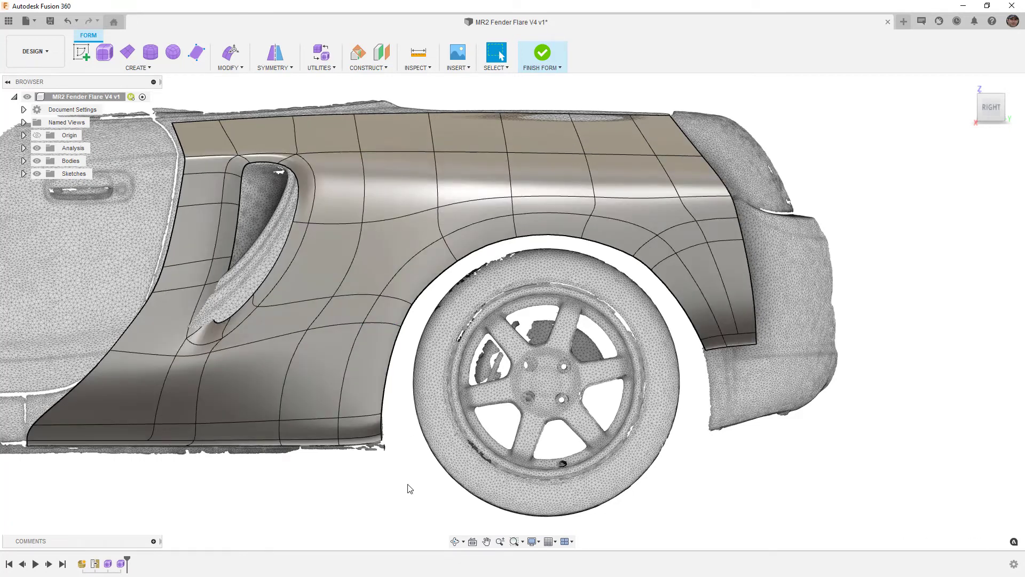
Set the visual style to wireframe so the scanned car body shows through the fender surface
middle_click_drag(417, 463, 449, 443)
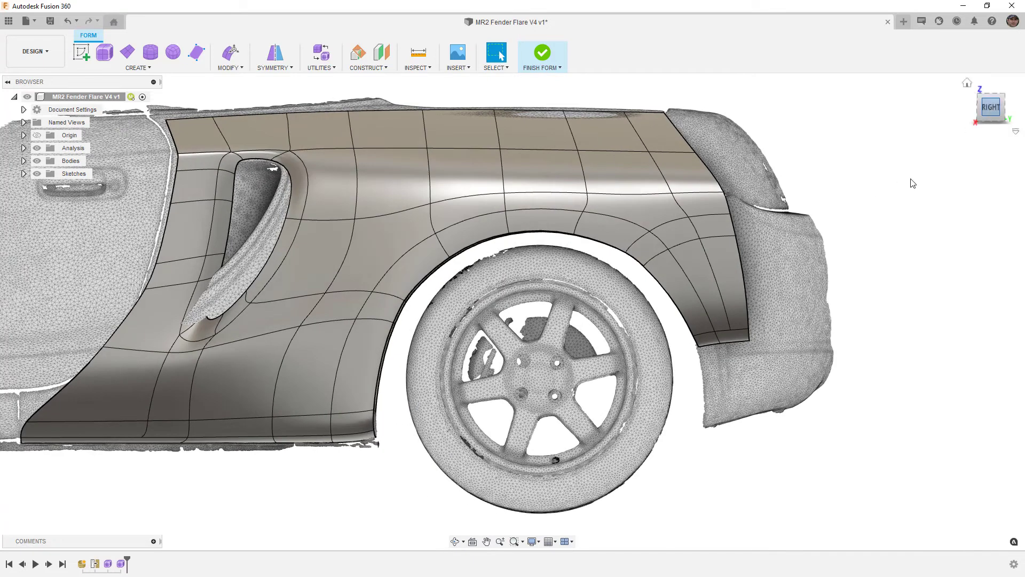
middle_click_drag(487, 556, 492, 558)
left_click(538, 542)
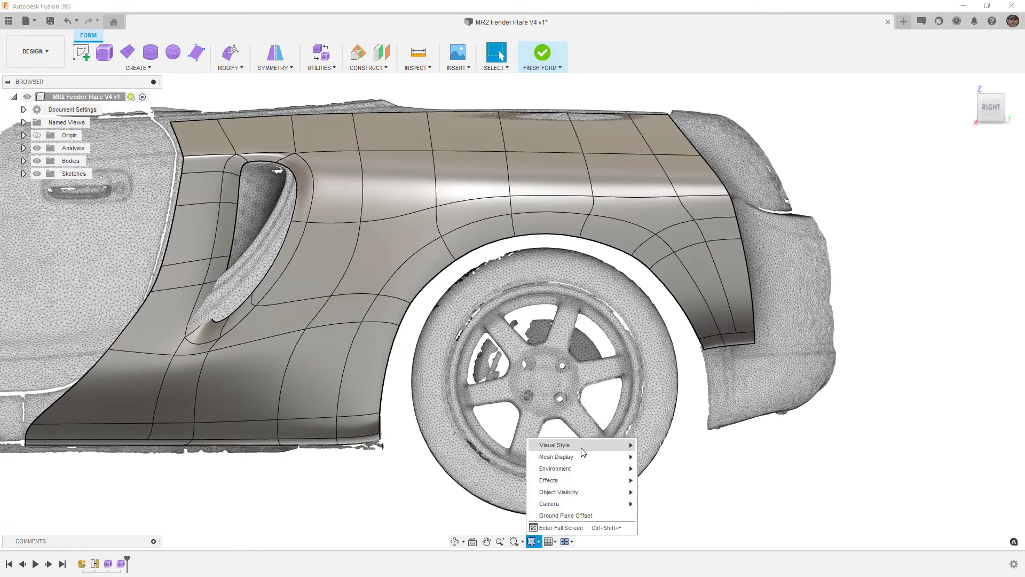
mouse_move(586, 446)
left_click(661, 480)
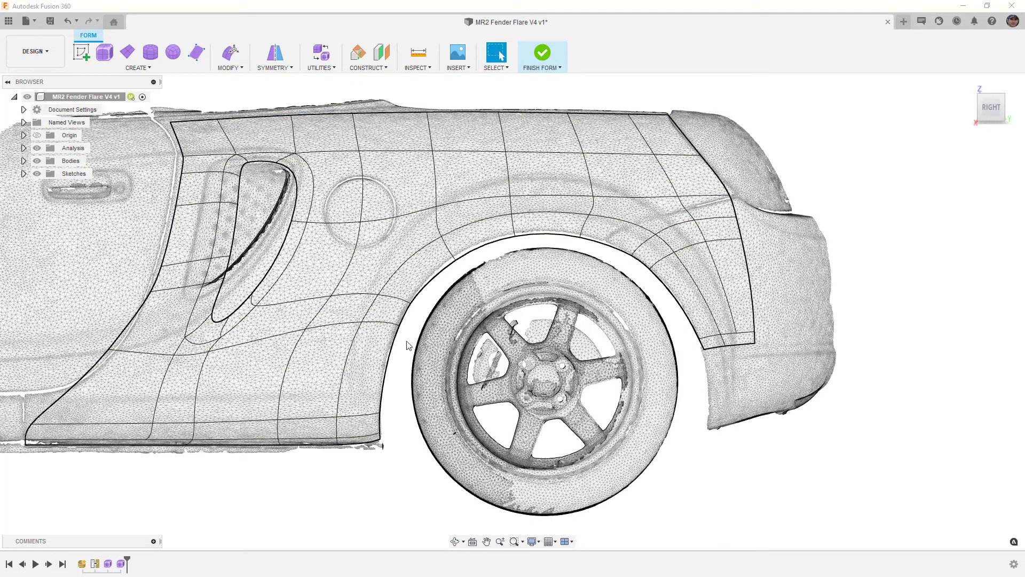
Use Edit Form to nudge three wheel arch lip edges outward: front about -6.4 and 8.2 mm, middle 2.7 mm up, rear 4.6 and 5.5 mm
scroll(444, 277, "up", 1)
key("e")
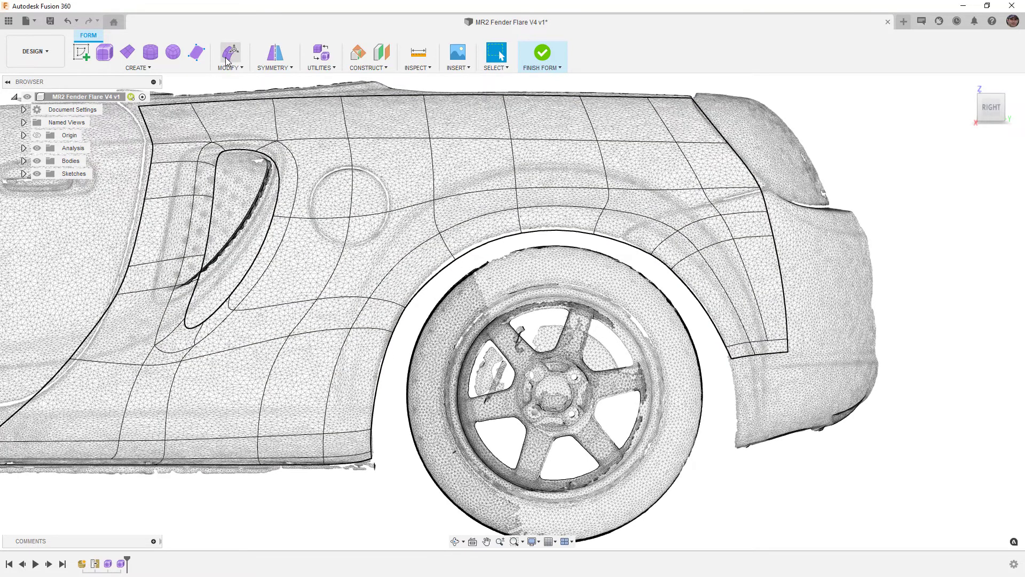
left_click(462, 272)
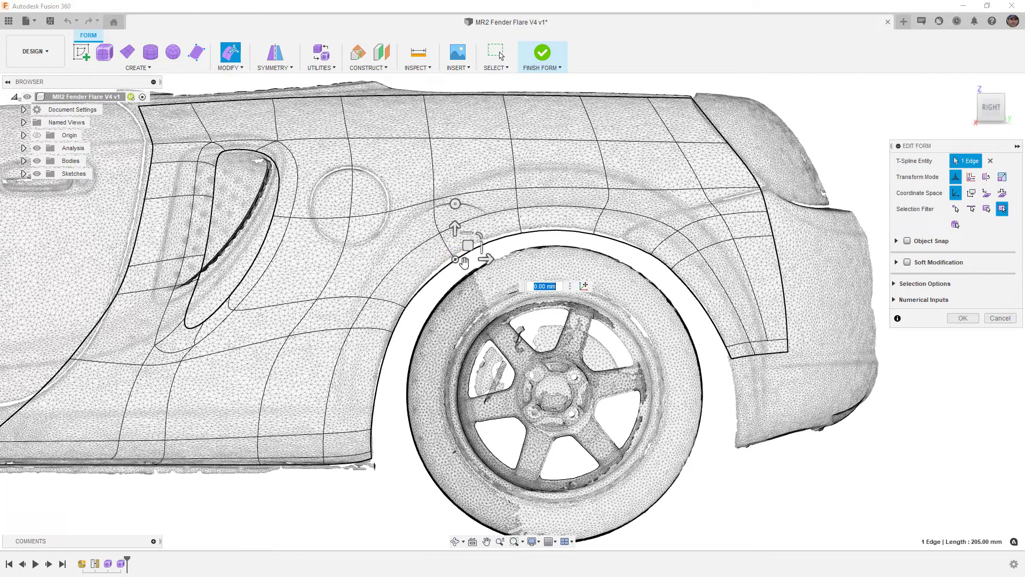
scroll(460, 264, "up", 1)
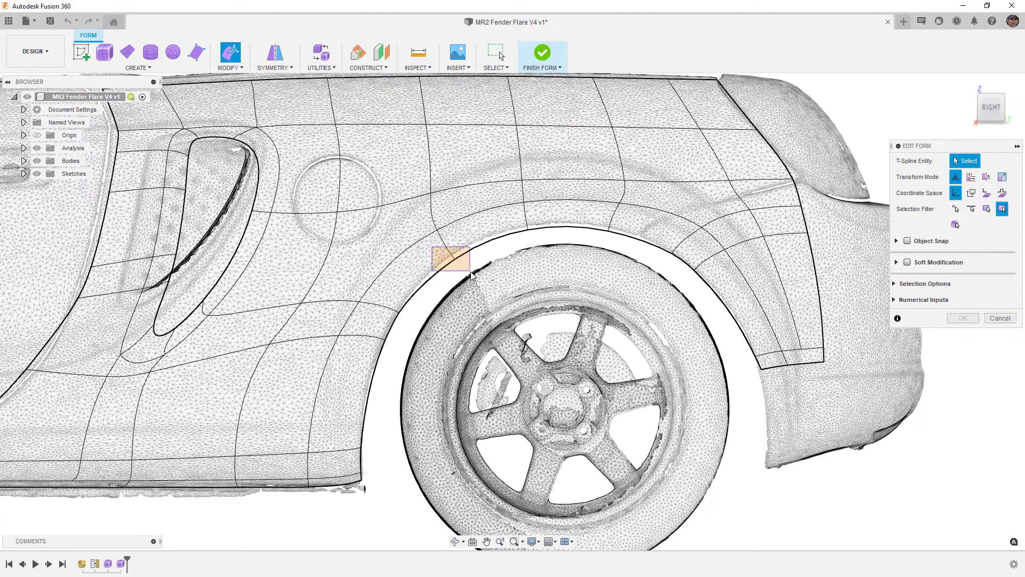
left_click_drag(460, 252, 455, 247)
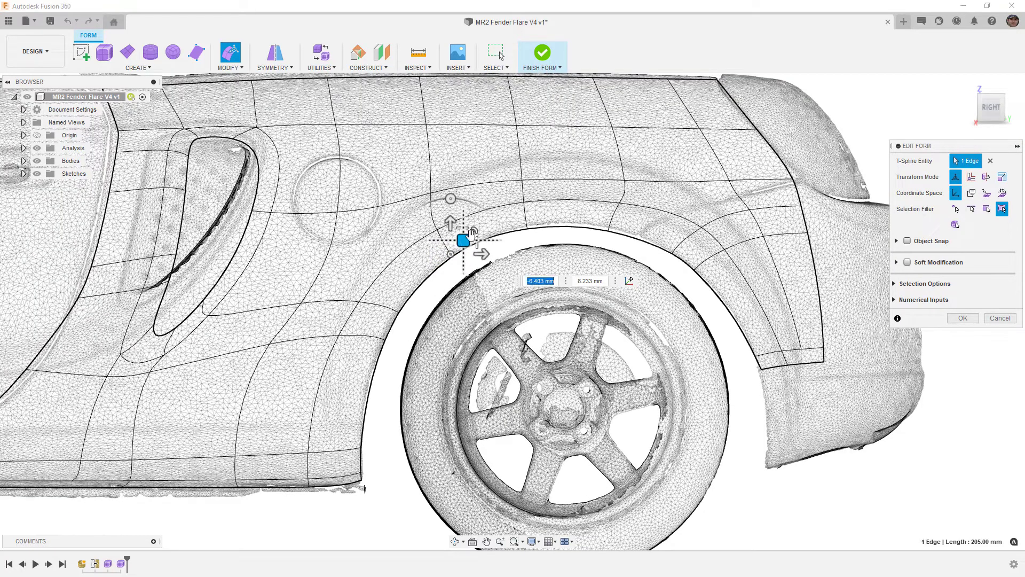
left_click(525, 221)
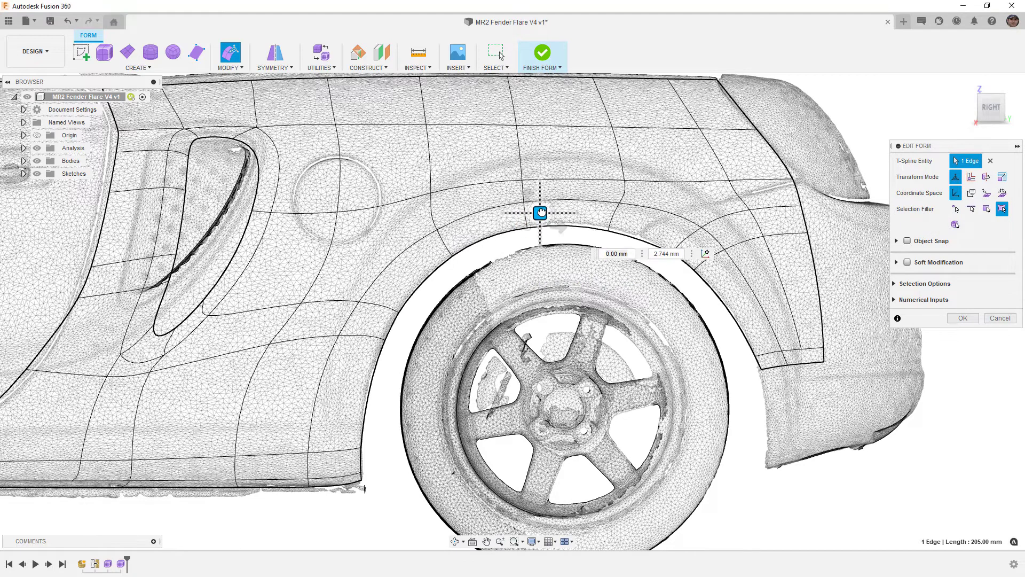
left_click(621, 218)
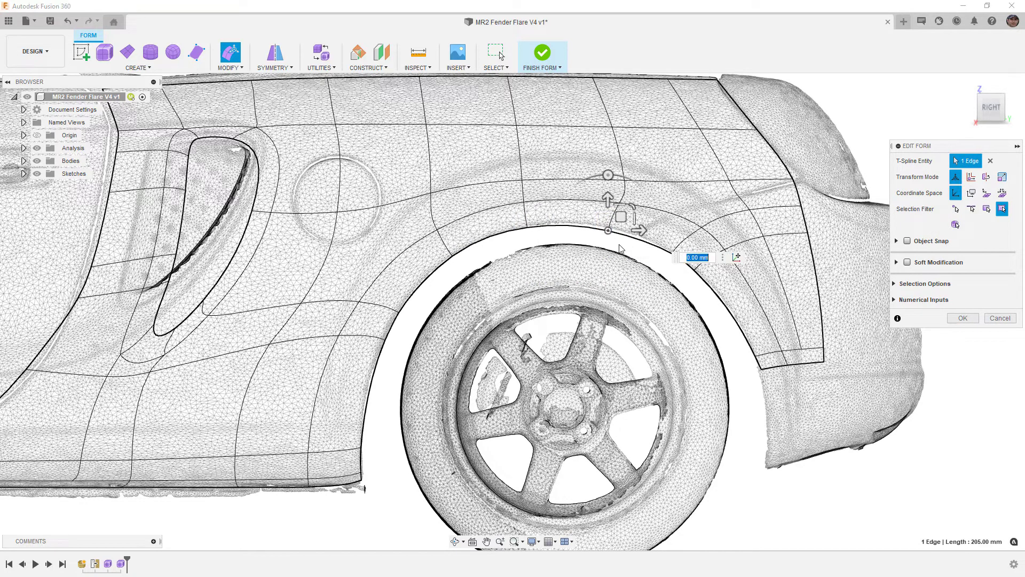
left_click_drag(621, 217, 624, 214)
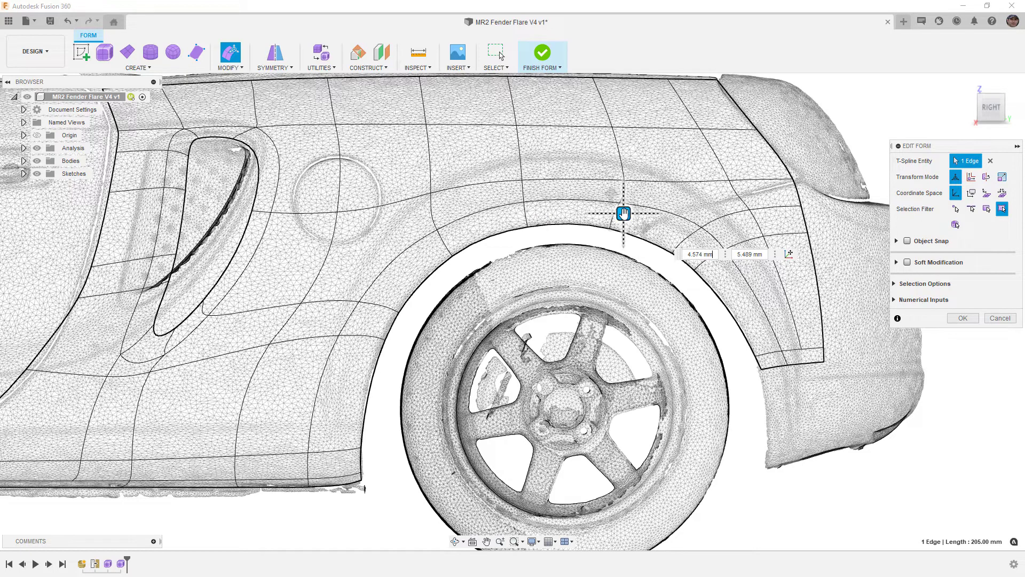
left_click(671, 273)
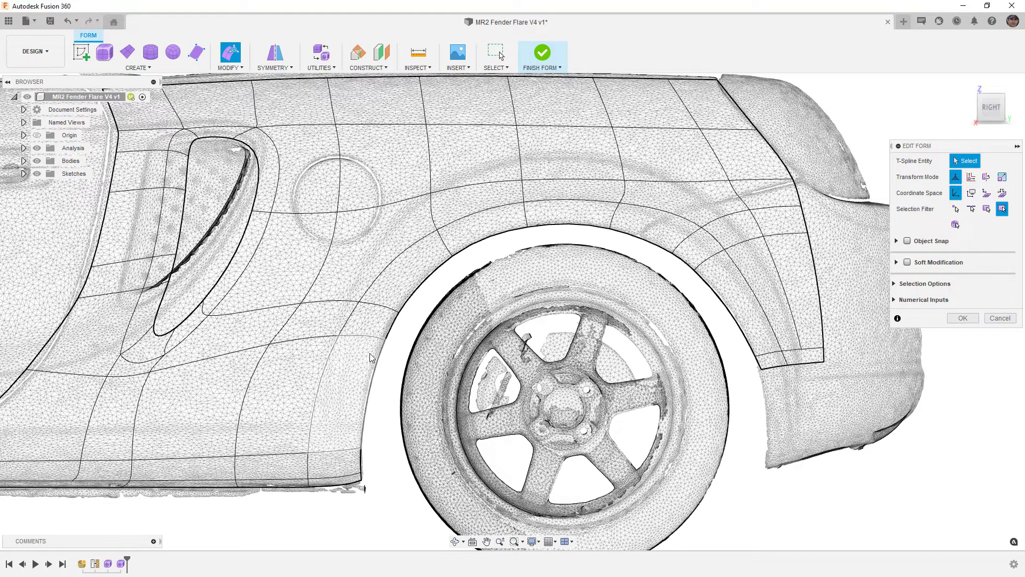
Return to the shaded visual style, switch the fender body to box display and finish the form edit
key("ctrl+1")
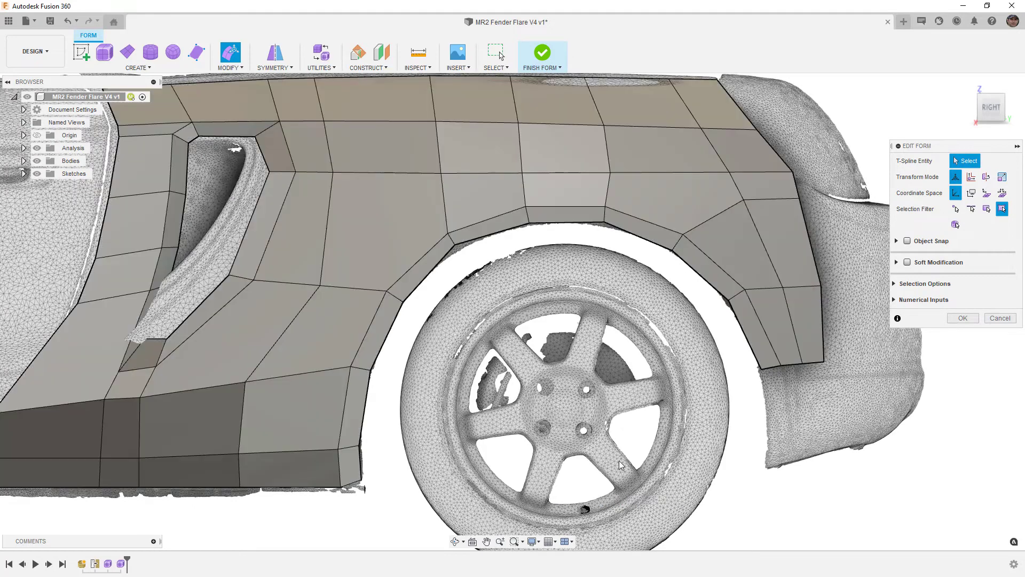
scroll(631, 442, "down", 4)
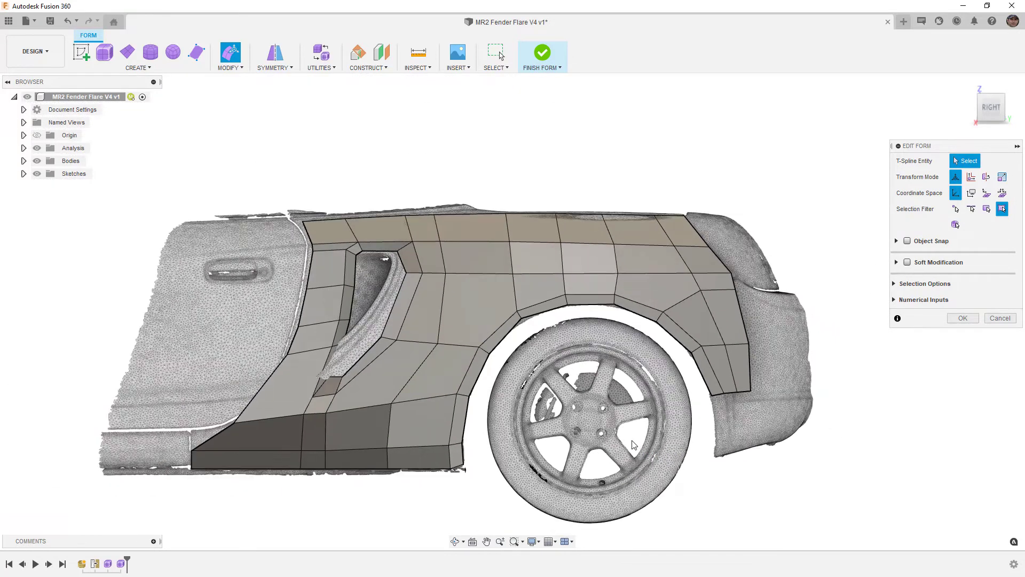
left_click(961, 319)
Inspect the short edge at the fender's rear border and the edges around the lower tip of the side vent
scroll(663, 291, "up", 1)
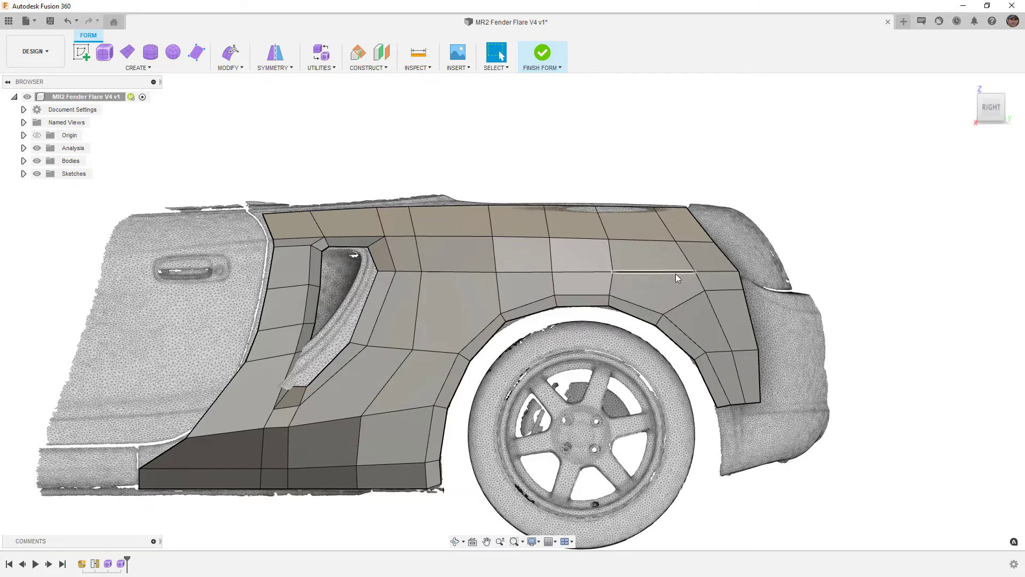
left_click(703, 271)
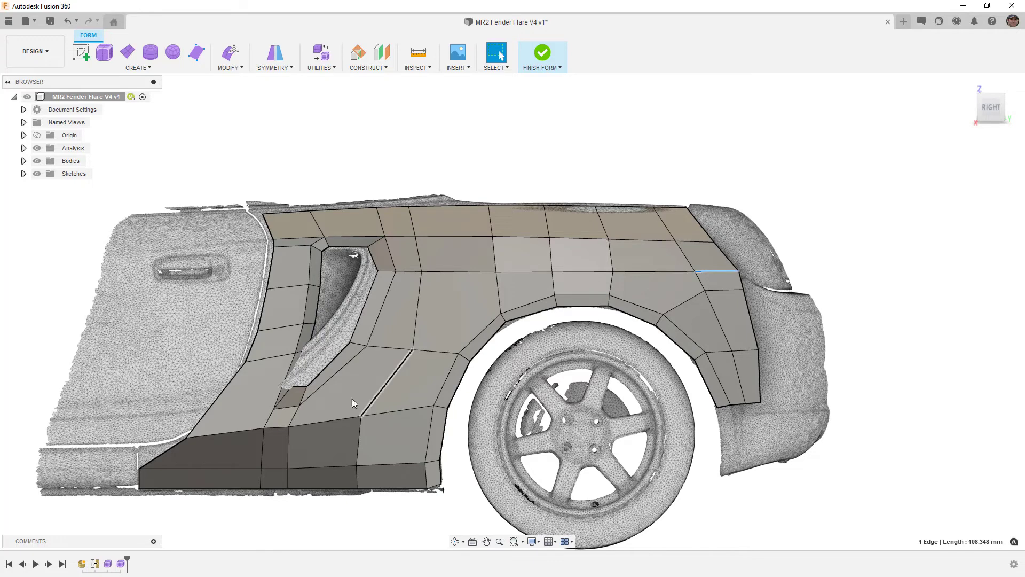
scroll(283, 411, "up", 3)
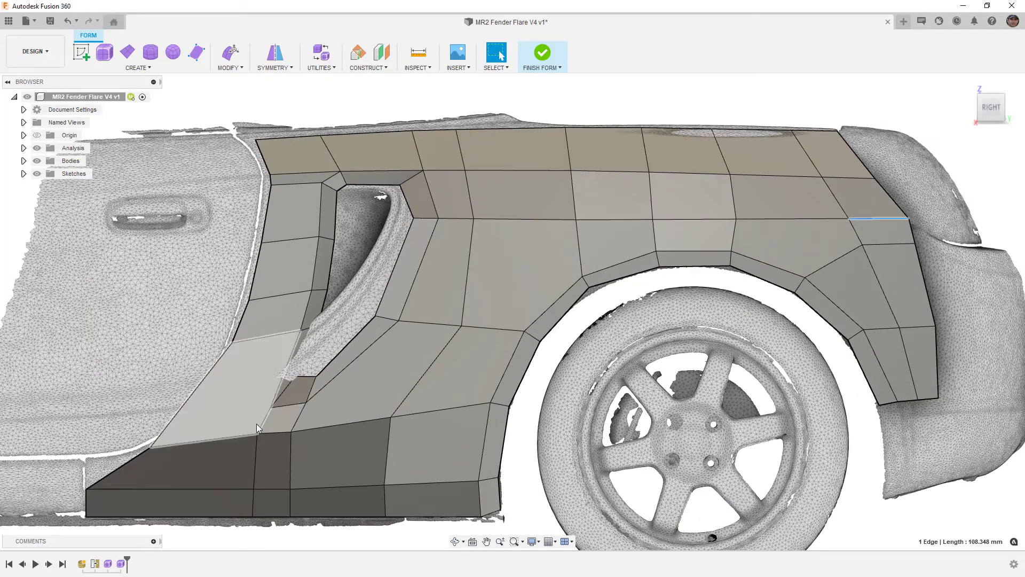
left_click(269, 409)
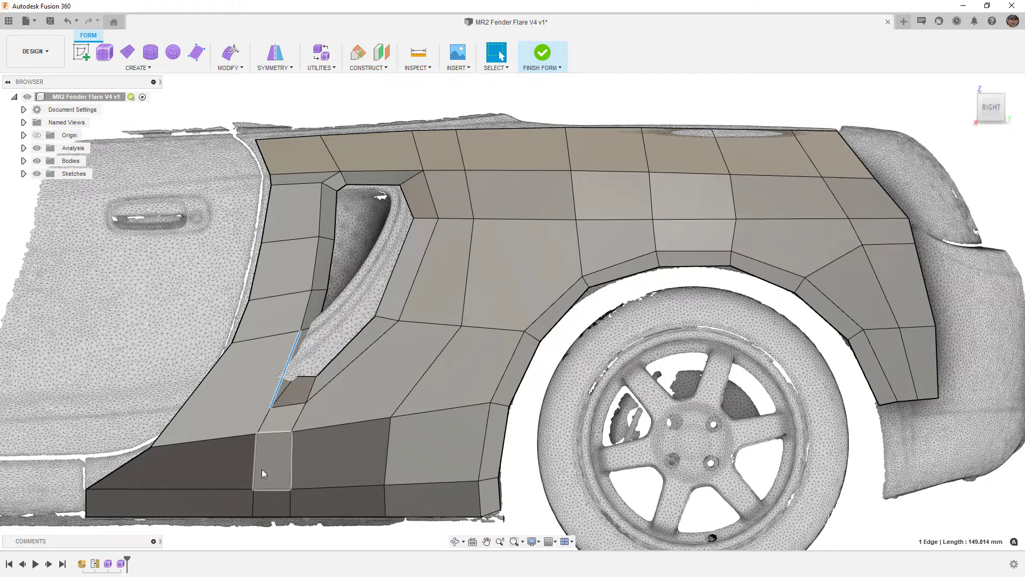
left_click(286, 406)
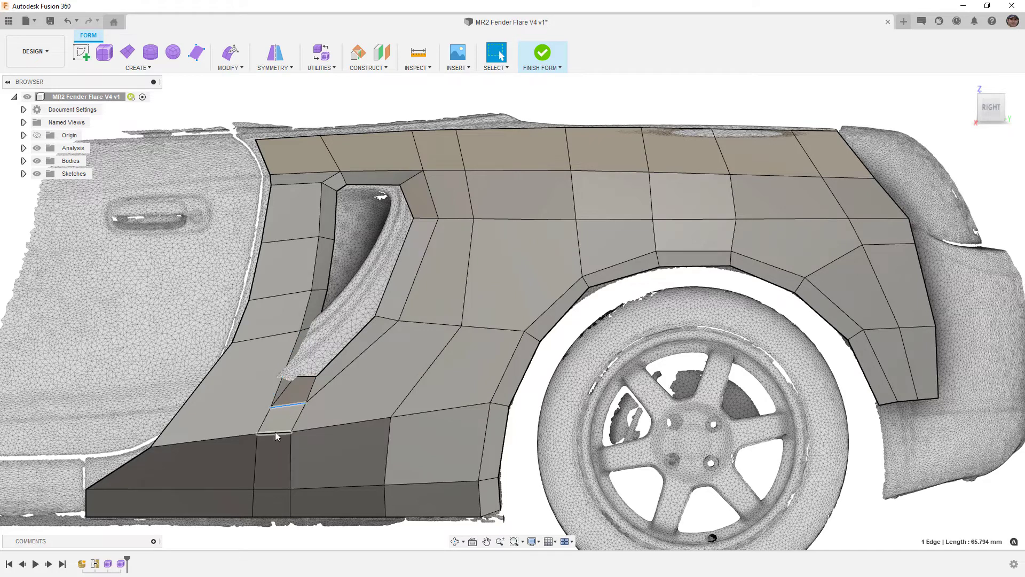
middle_click_drag(338, 287, 338, 288, "shift")
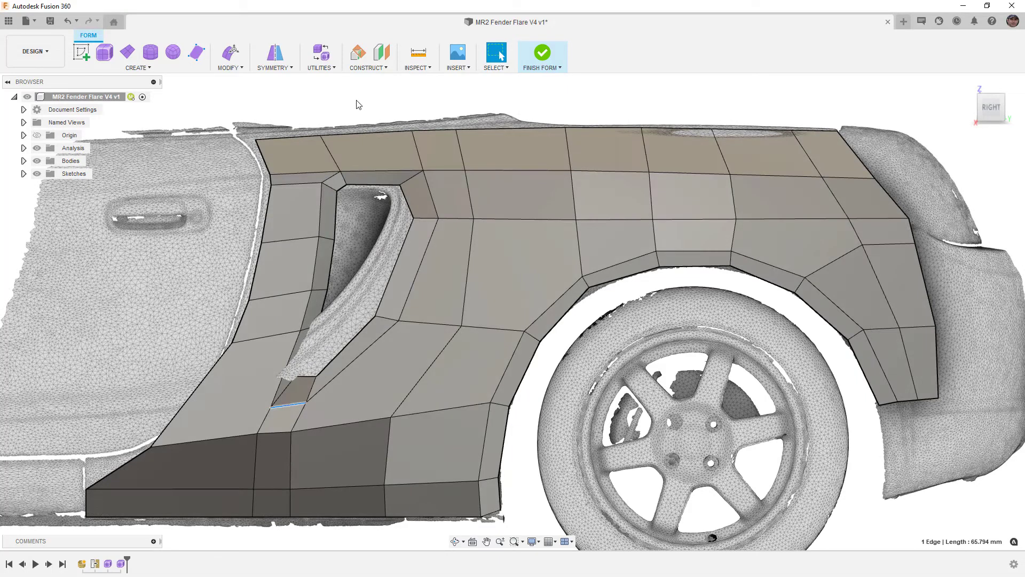
left_click(358, 103)
Weld the two vertices below the side vent, vertex to vertex, onto the vertices directly beneath them on the upper rocker line
left_click(230, 68)
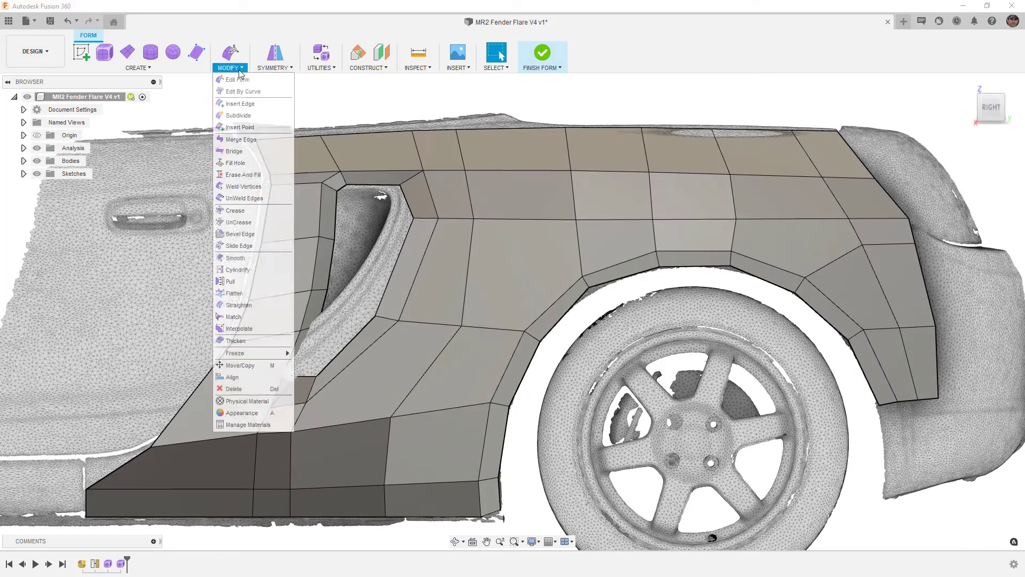
left_click(251, 187)
left_click(306, 403)
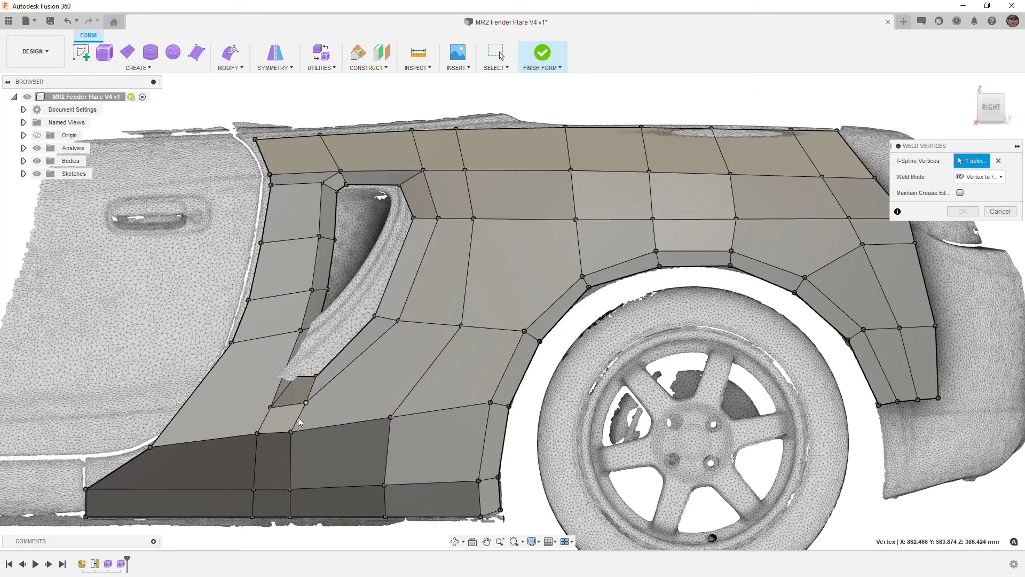
left_click(291, 432)
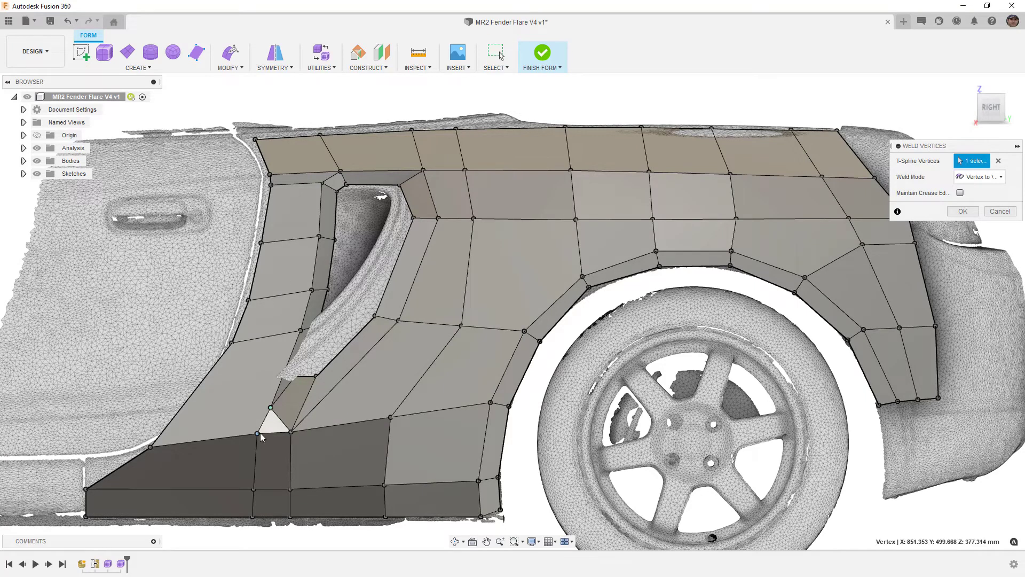
left_click(956, 213)
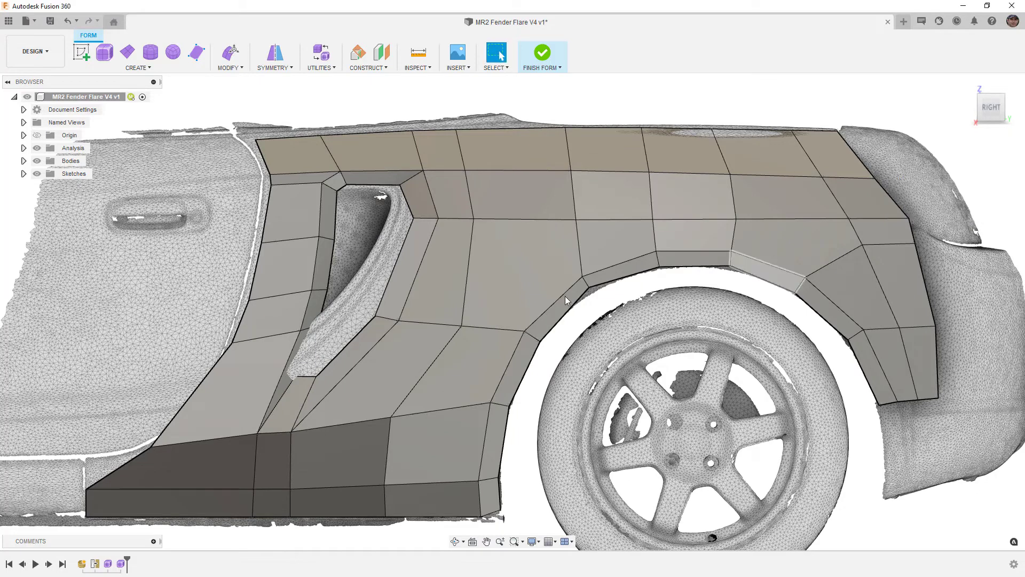
Use Edit Form to move the bottom edge of the side vent opening down and forward, close to the welded rocker vertices
left_click(305, 377)
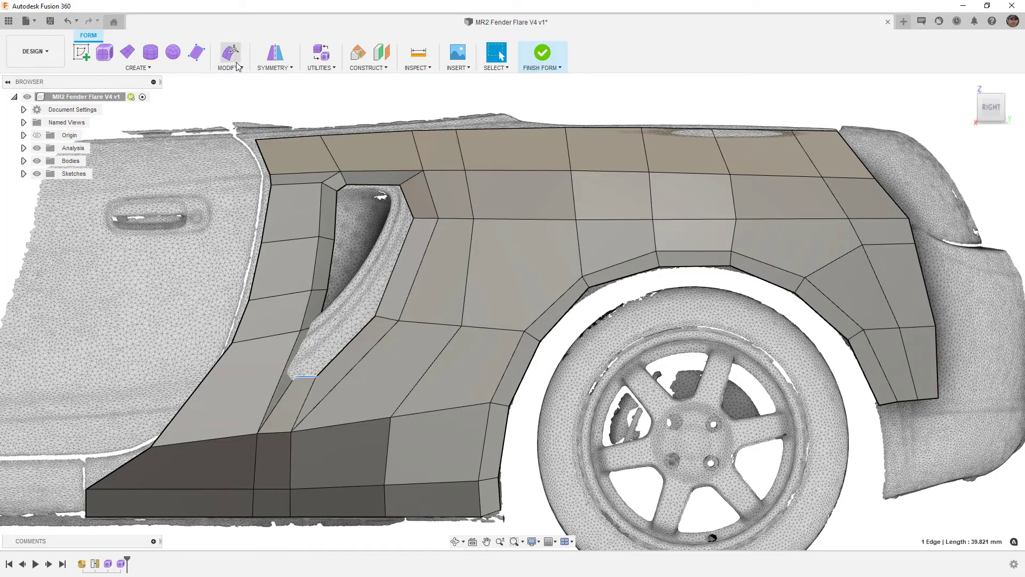
key("e")
left_click_drag(315, 369, 299, 404)
left_click(967, 108)
middle_click_drag(165, 361, 132, 417, "shift")
scroll(134, 416, "up", 5)
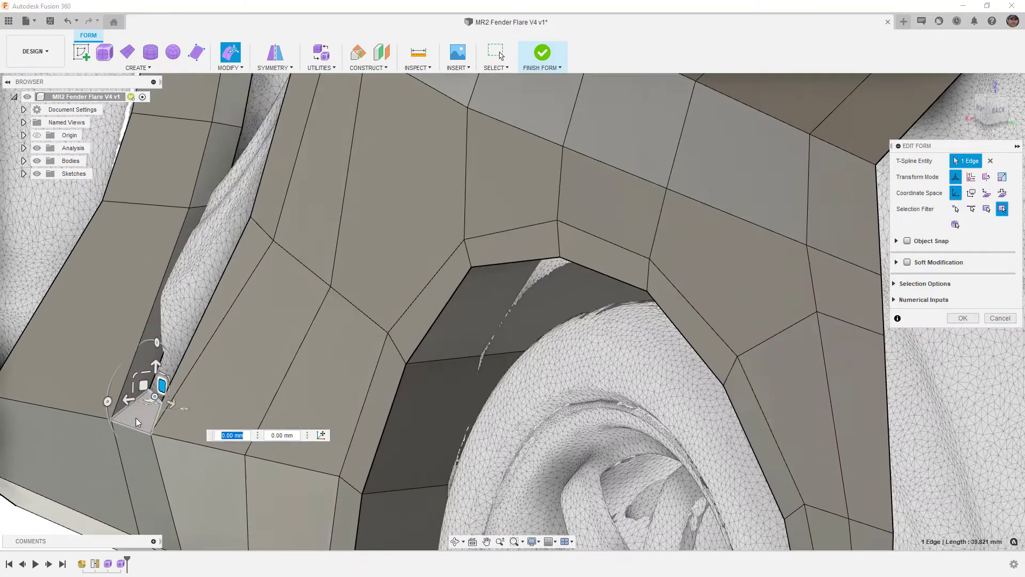
Switch the fender to smooth display, hide the scanned Body and examine the lower tip of the vent opening from the right side
scroll(152, 403, "down", 10)
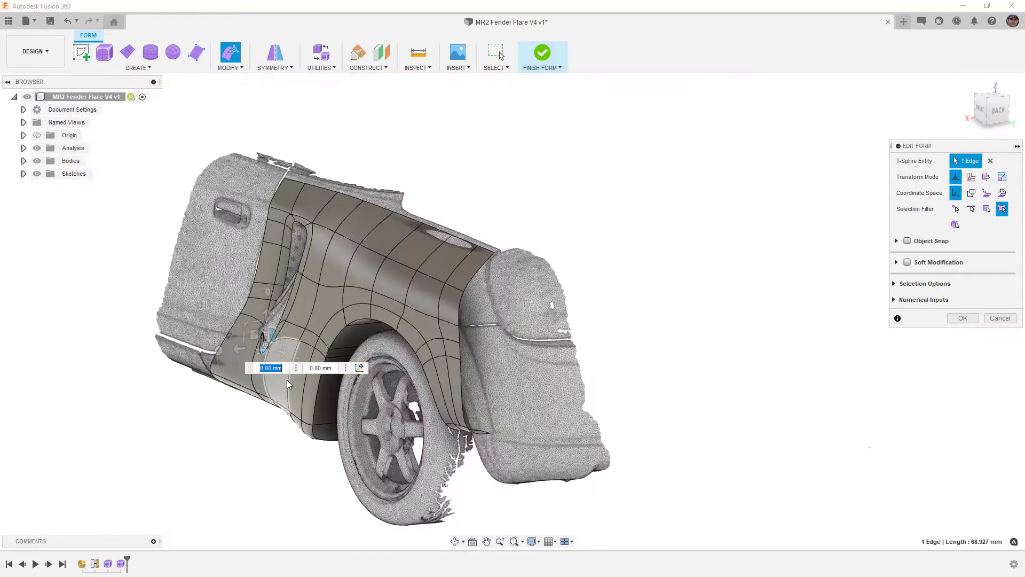
middle_click_drag(287, 380, 338, 368, "shift")
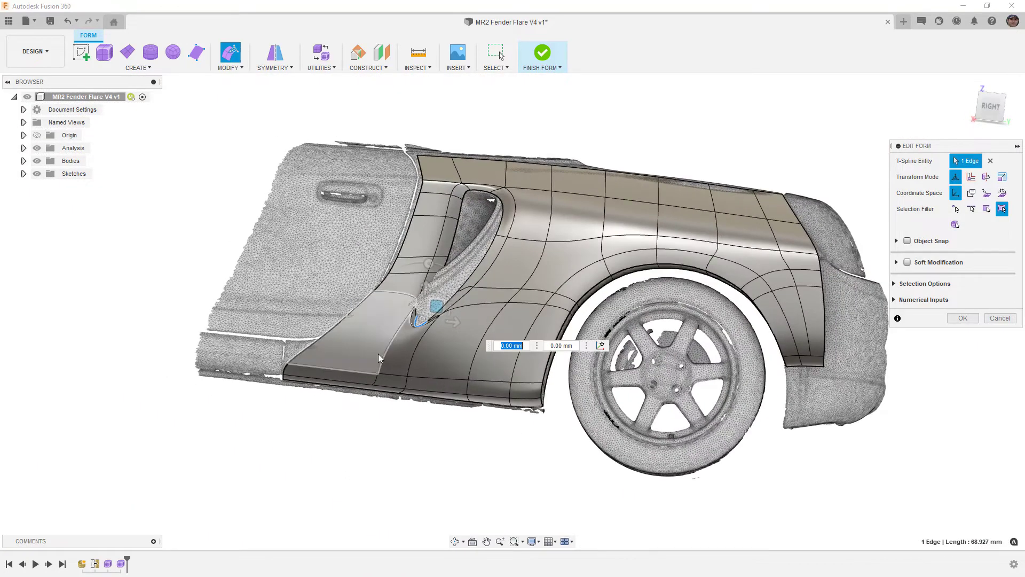
left_click(991, 109)
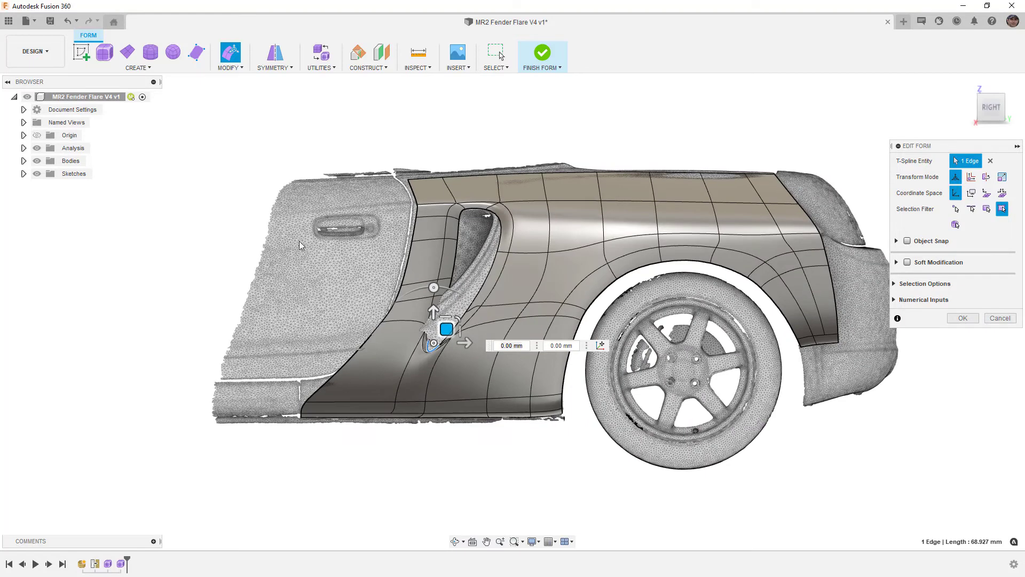
left_click(24, 161)
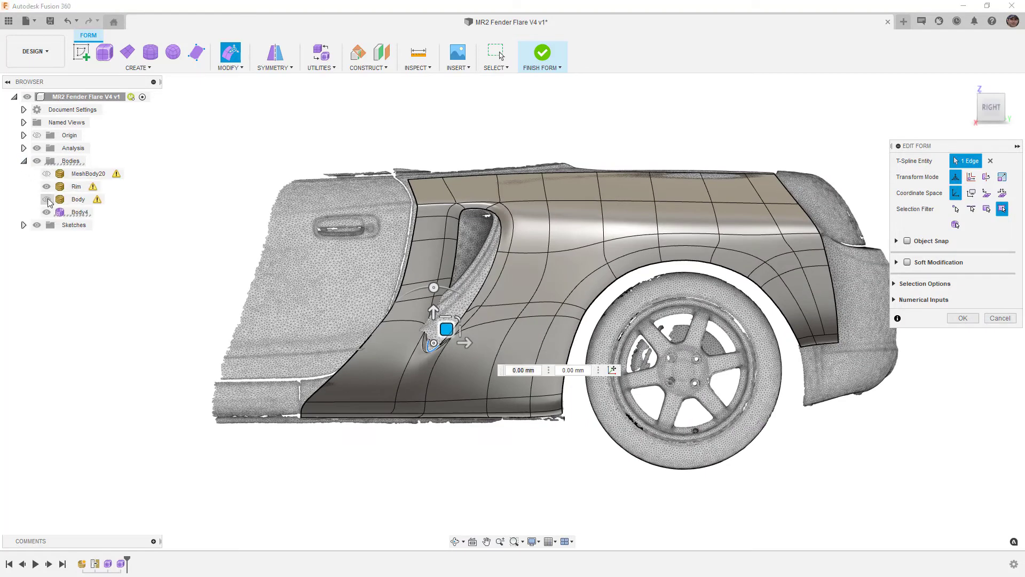
left_click(47, 200)
scroll(446, 350, "up", 2)
scroll(446, 350, "up", 3)
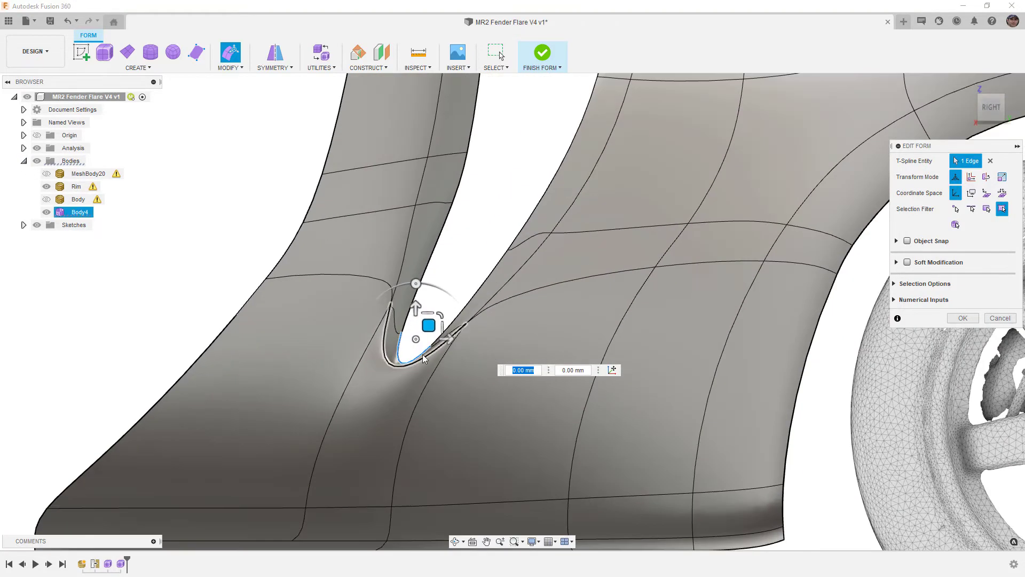
Switch to box display and fine-tune the vent opening's bottom edge, in side view and in depth
key("alt+1")
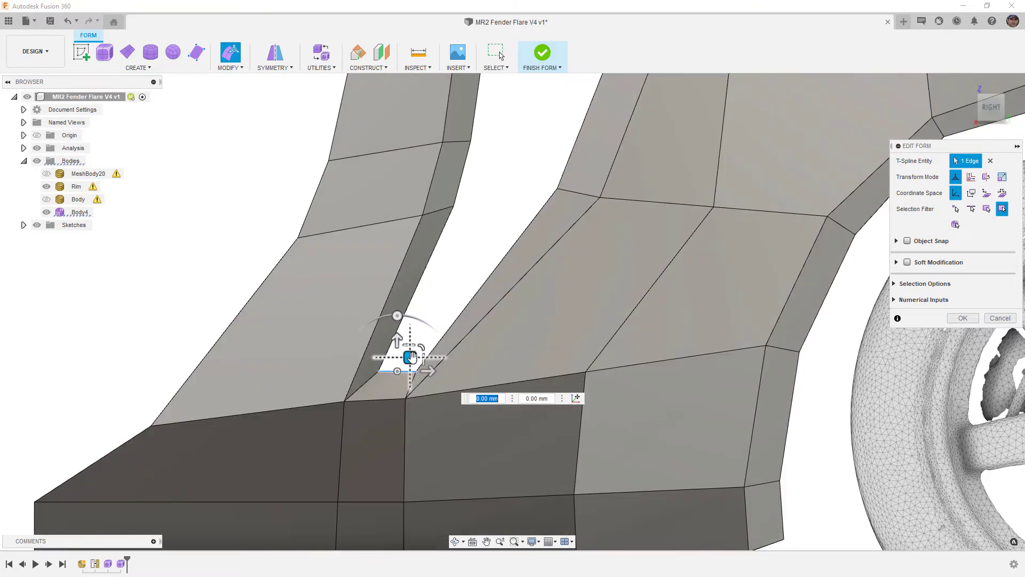
left_click_drag(412, 360, 416, 352)
middle_click_drag(416, 352, 358, 422, "shift")
left_click(357, 422)
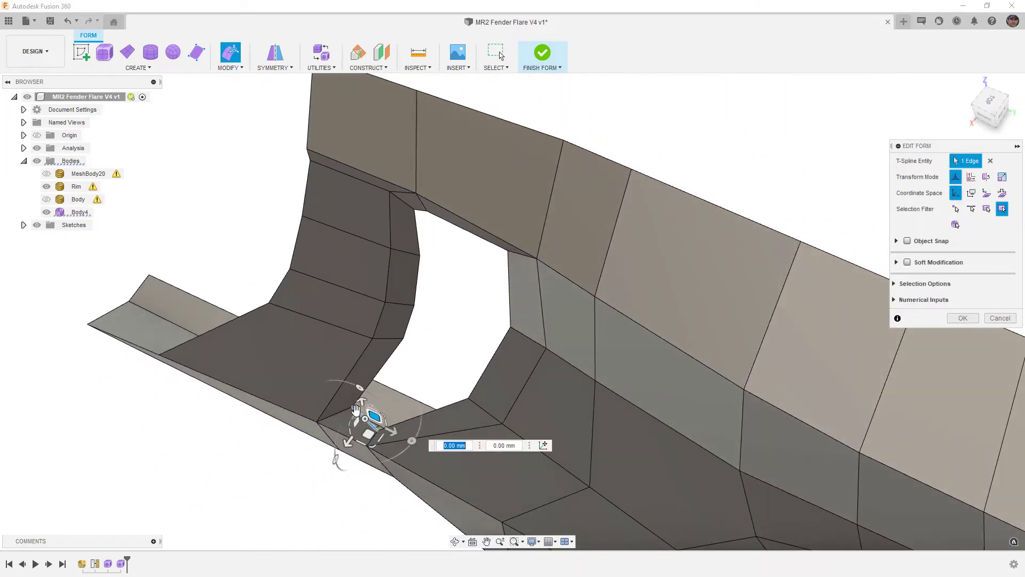
left_click_drag(355, 401, 331, 439)
Return the fender to smooth display and check the reshaped vent opening from the right view
mouse_move(426, 355)
middle_mouse_down("shift")
mouse_move(416, 354)
mouse_move(433, 341)
middle_mouse_up("shift")
key("3")
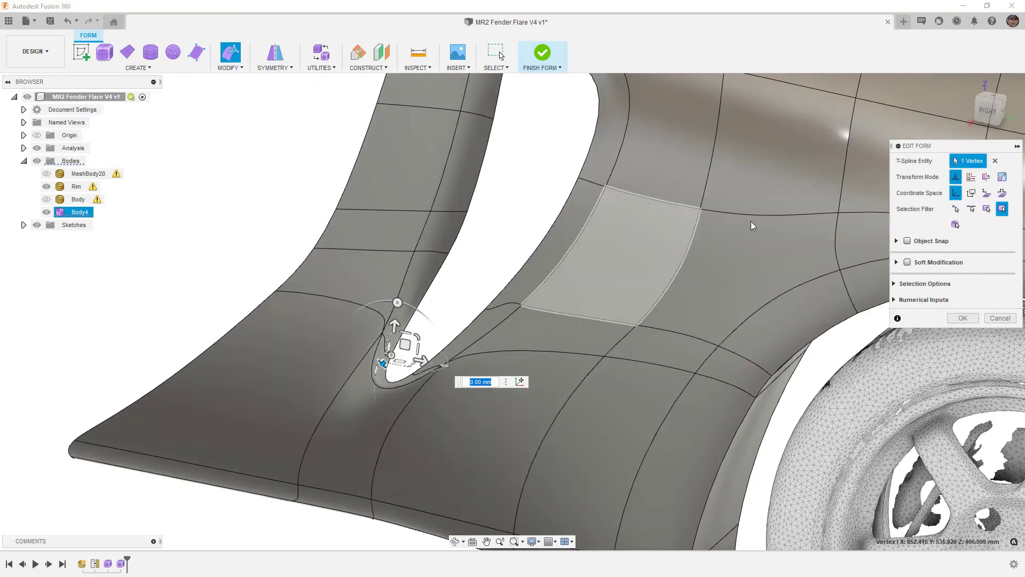
left_click(988, 119)
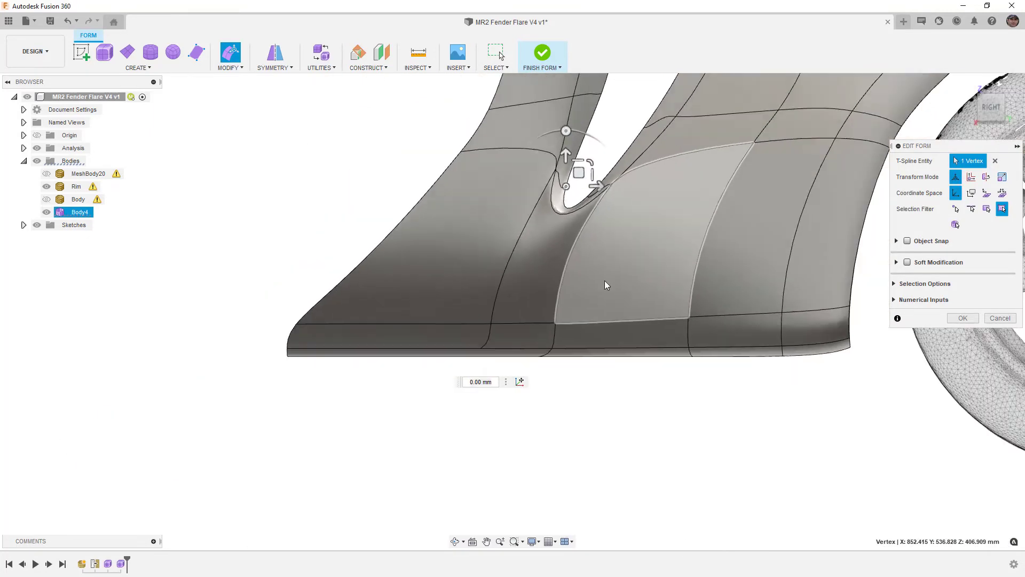
middle_click_drag(606, 251, 454, 441)
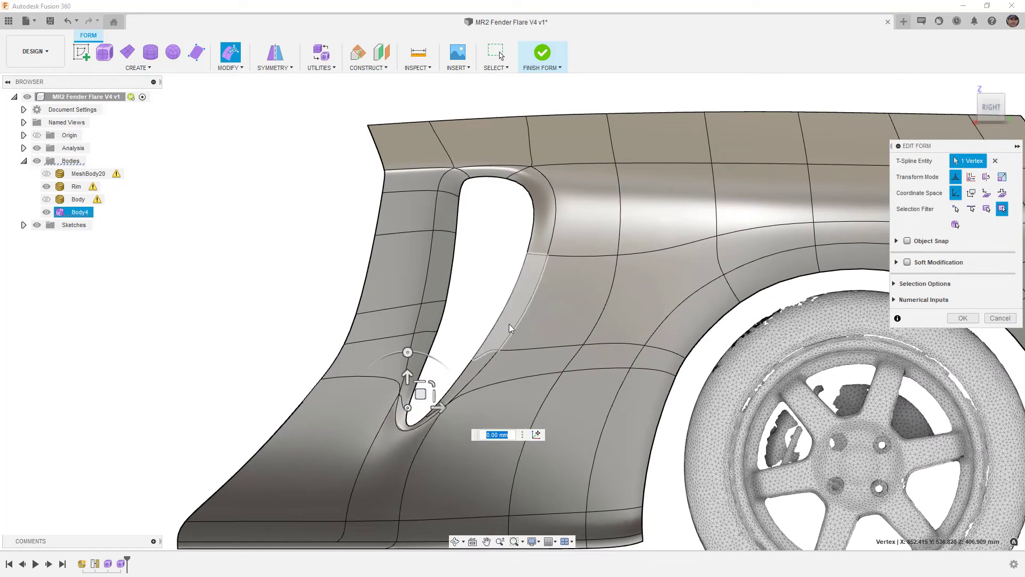
Switch to box display and use Edit Form to move the kinked short edge behind the vent opening about 21.5 mm rearward and 50.4 mm up
key("1")
scroll(529, 347, "down", 3)
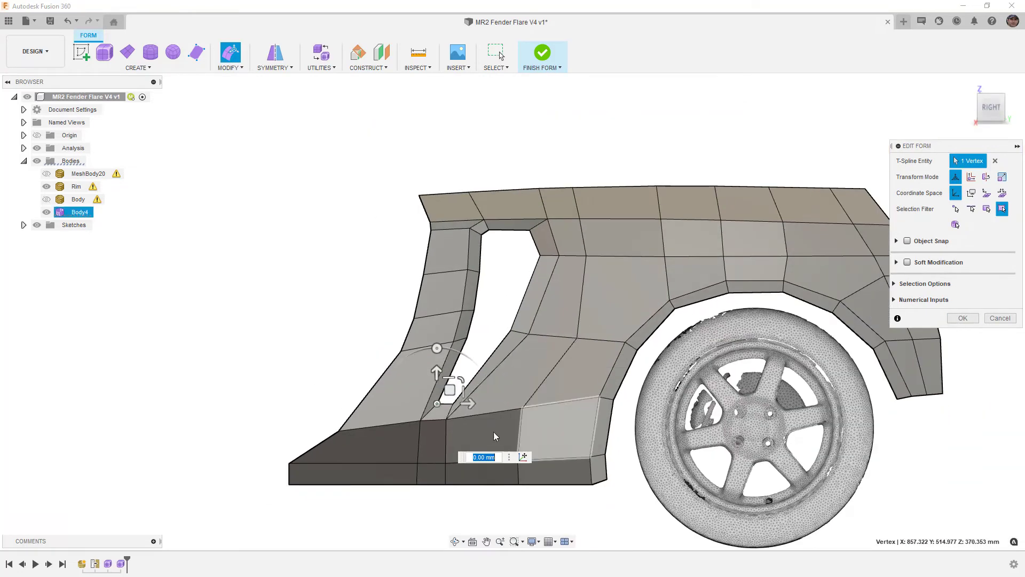
scroll(462, 415, "up", 2)
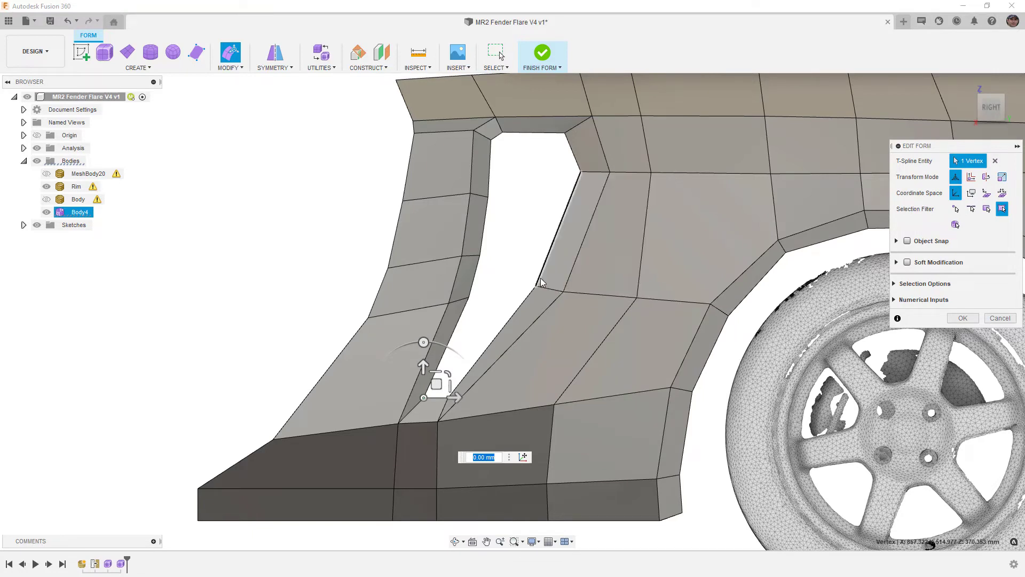
left_click(559, 290)
left_click_drag(559, 282, 576, 241)
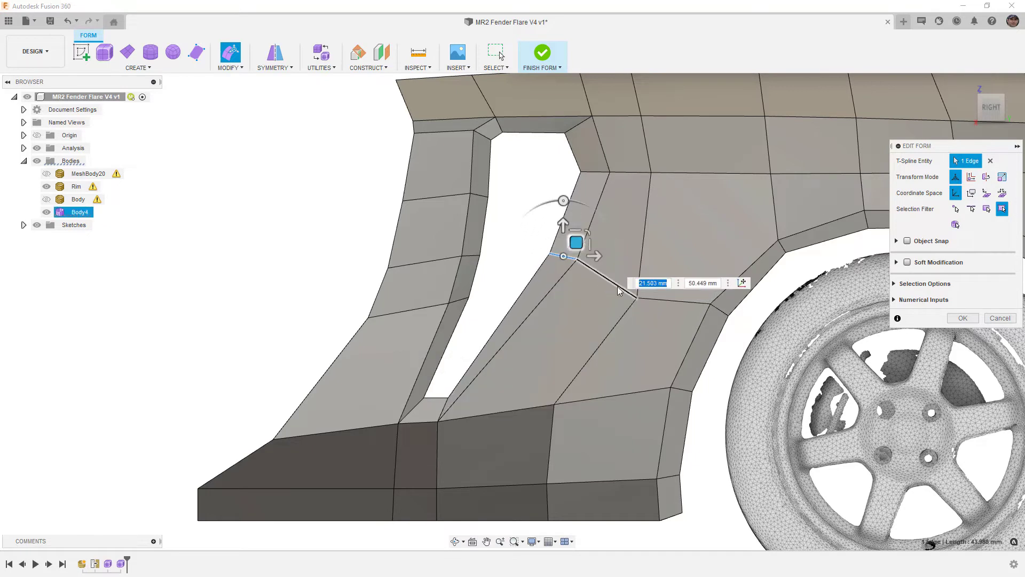
left_click(963, 318)
Delete the two middle edges between the vent opening and wheel arch and use Insert Point to join their outer vertices with a straight edge
left_click(629, 295)
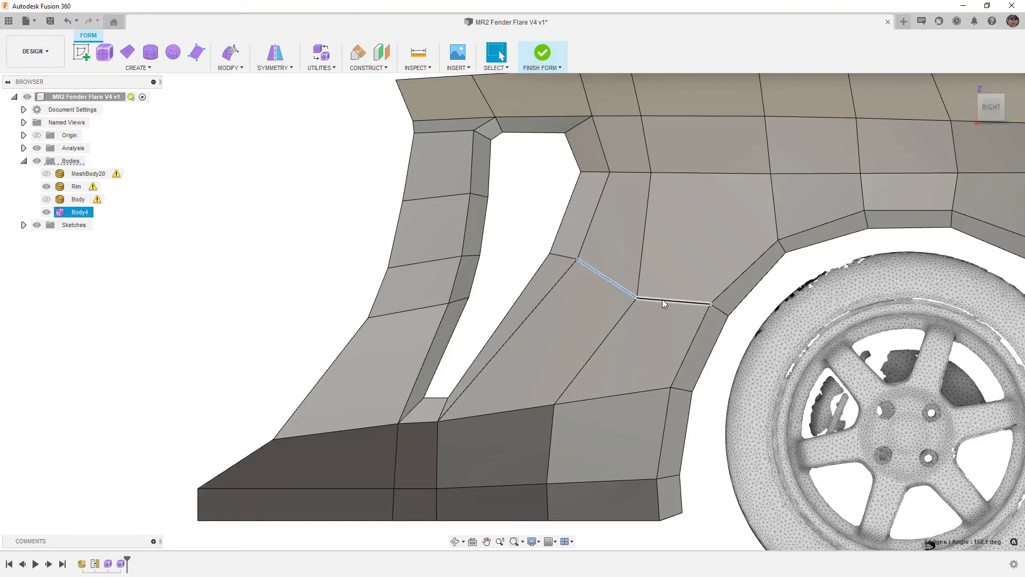
key("Delete")
left_click(231, 52)
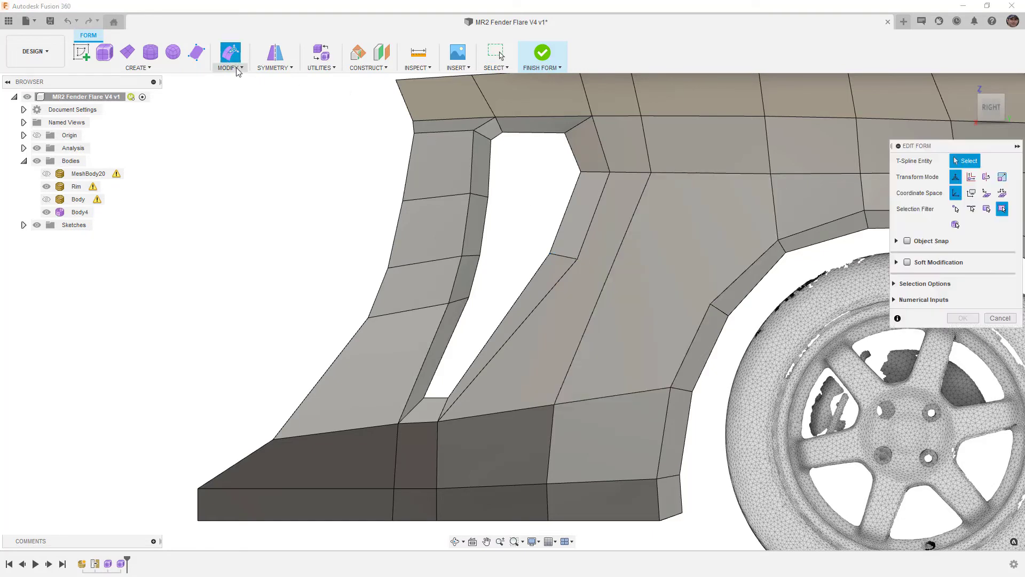
left_click(229, 68)
left_click(238, 127)
left_click(577, 259)
left_click(711, 305)
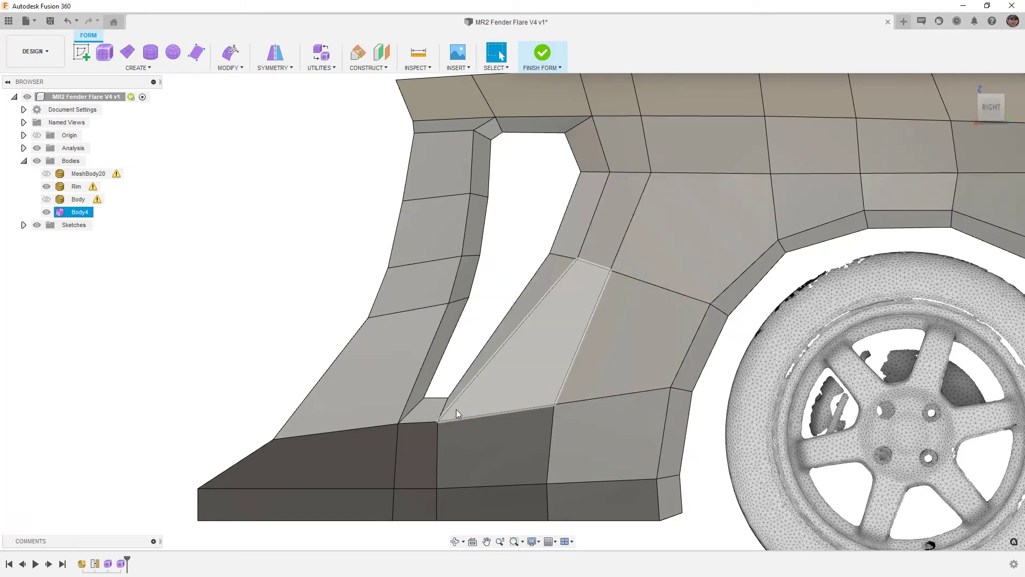
Use Edit Form to move the outer and inner edges at the vent opening's lower tip up and rearward
left_click(427, 422)
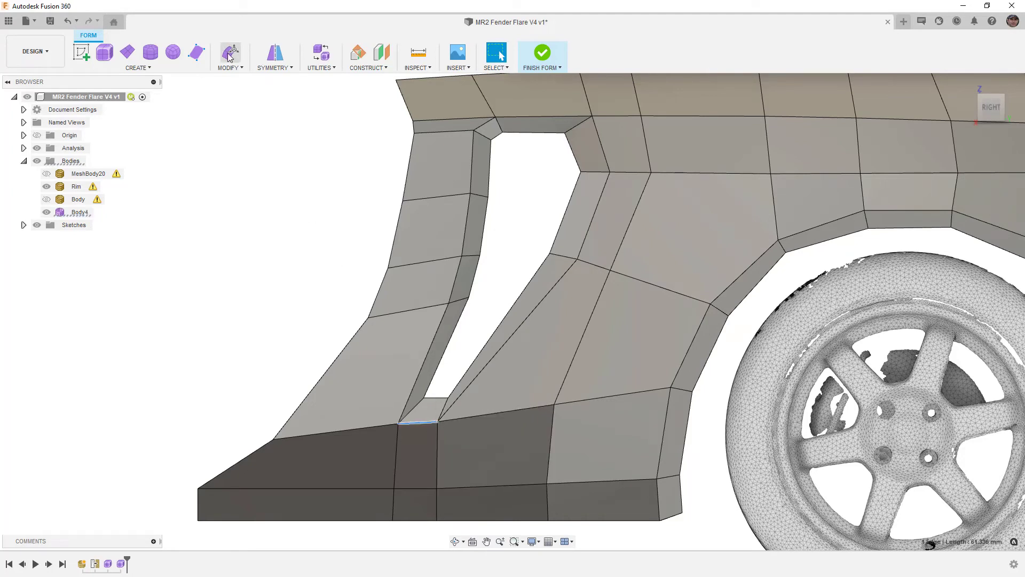
left_click(229, 53)
left_click_drag(422, 419, 457, 365)
left_click(472, 370)
left_click(436, 403)
Move the front outline vertex level with the vent's lower tip about 43 mm rearward and 35.6 mm up
left_click(272, 439)
left_click_drag(272, 439, 313, 403)
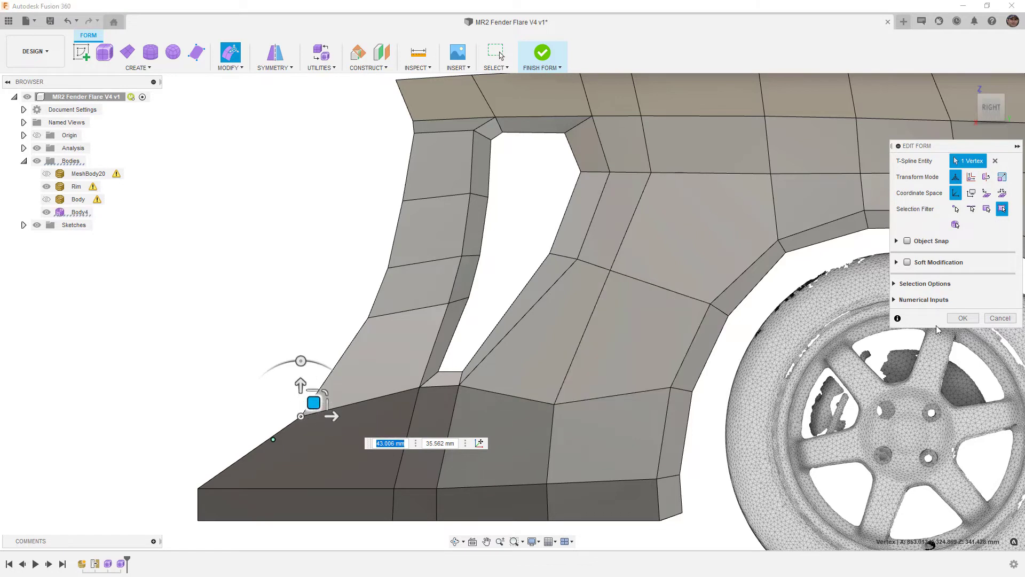
left_click(955, 320)
Delete the bent edges from the vent's lower corner to the wheel arch and use Insert Point to replace them with a straight edge
left_click(584, 400)
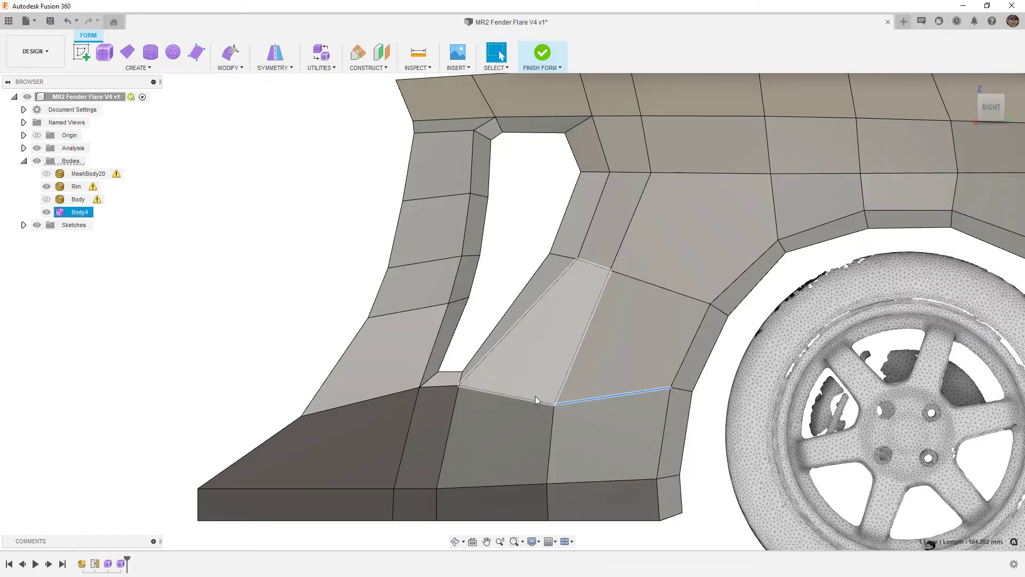
key("Delete")
scroll(588, 398, "down", 2)
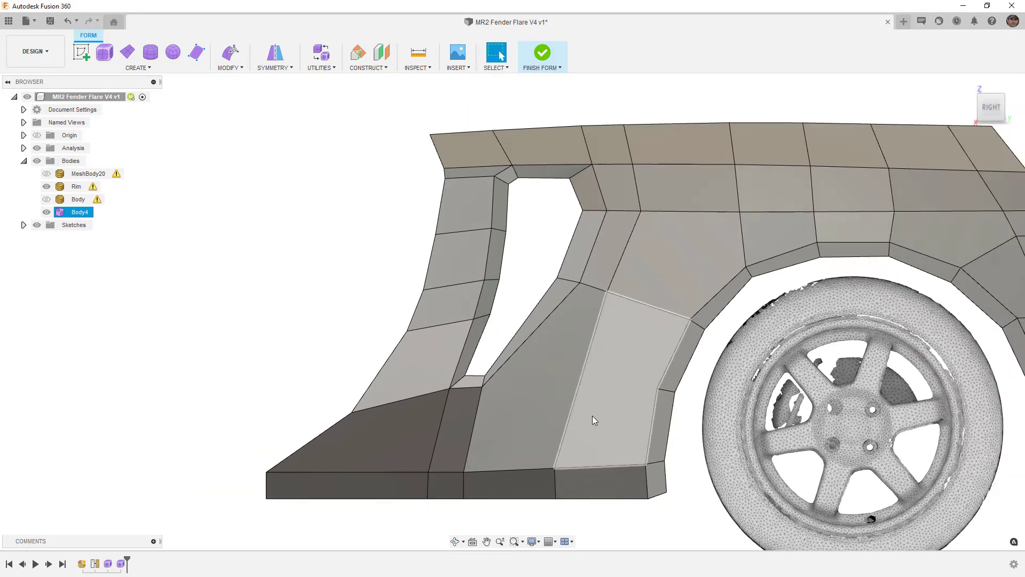
left_click(237, 67)
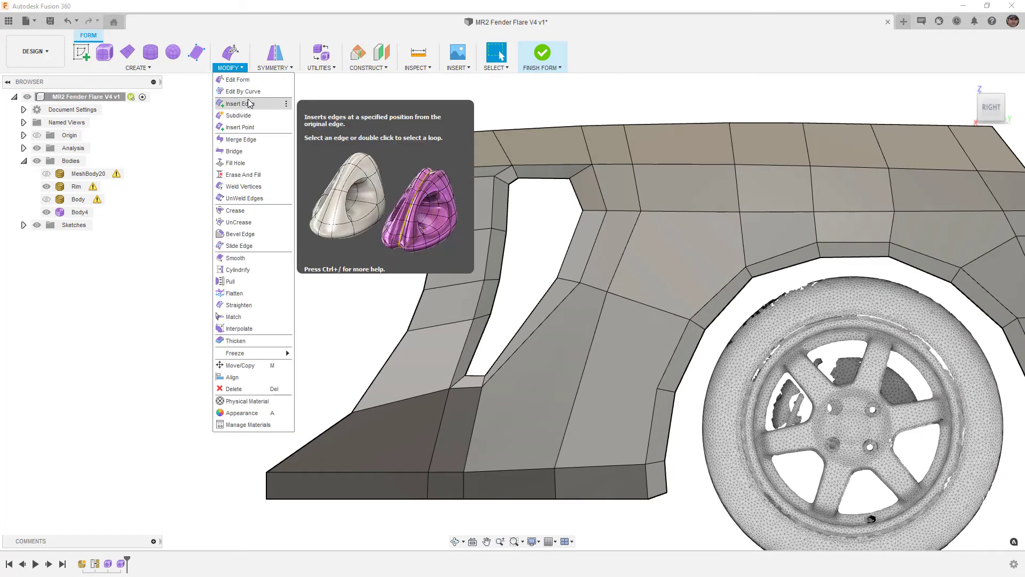
left_click(239, 127)
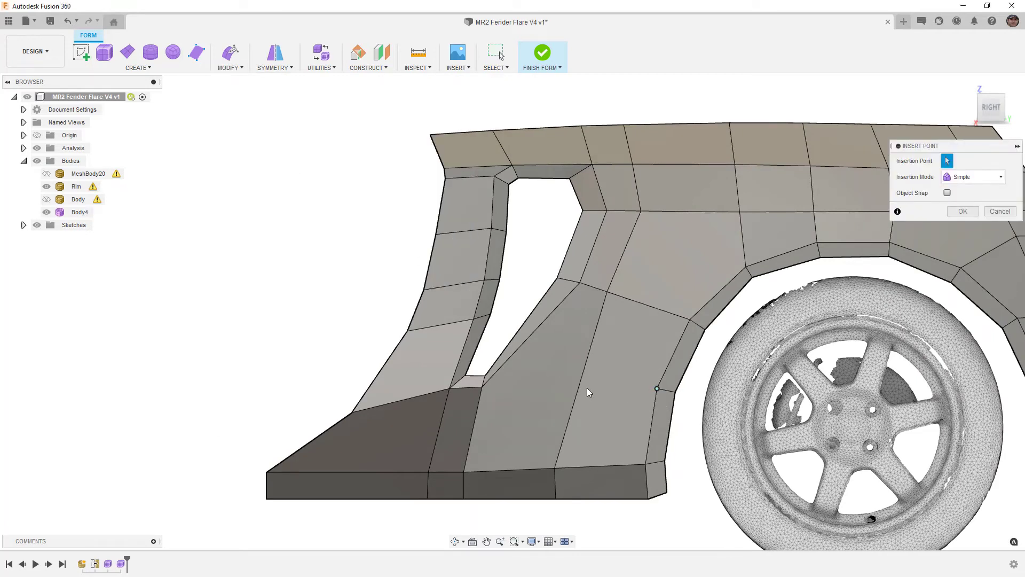
left_click(487, 387)
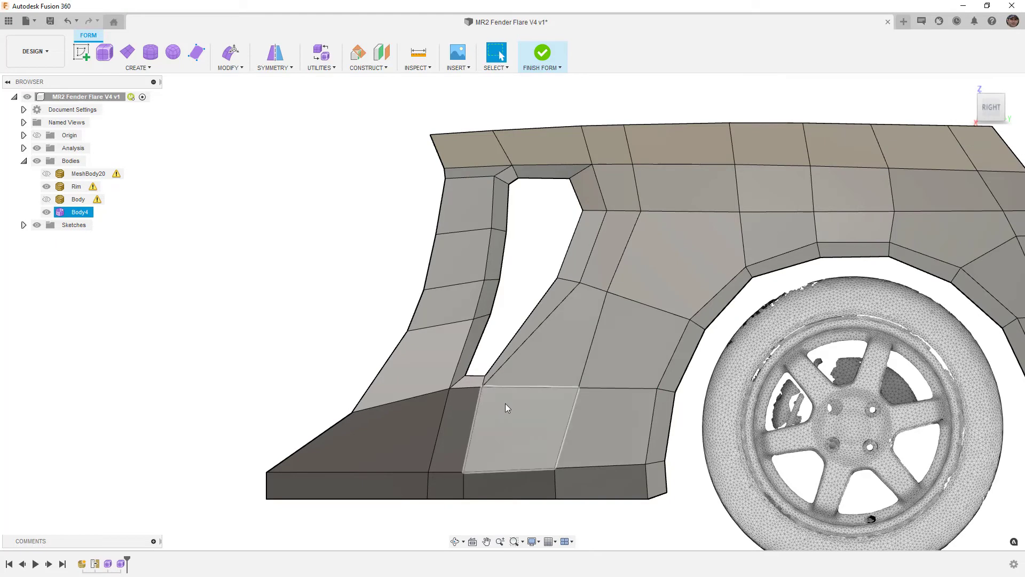
Switch the fender to smooth display and examine the surface around the vent from an angle and from the right view
middle_click_drag(602, 423, 651, 382, "shift")
left_click(649, 395)
key("alt+3")
key("Escape")
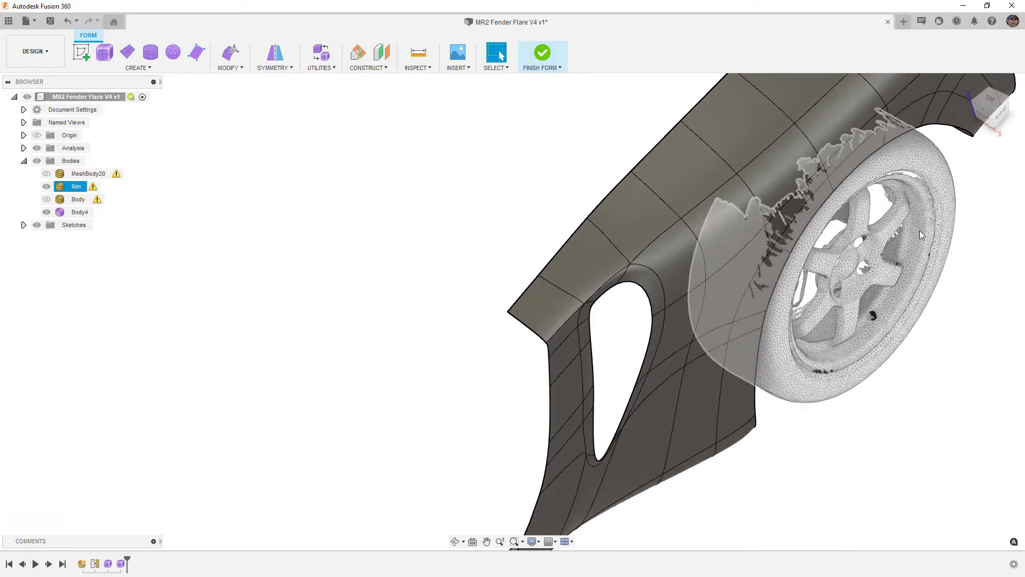
left_click(1004, 117)
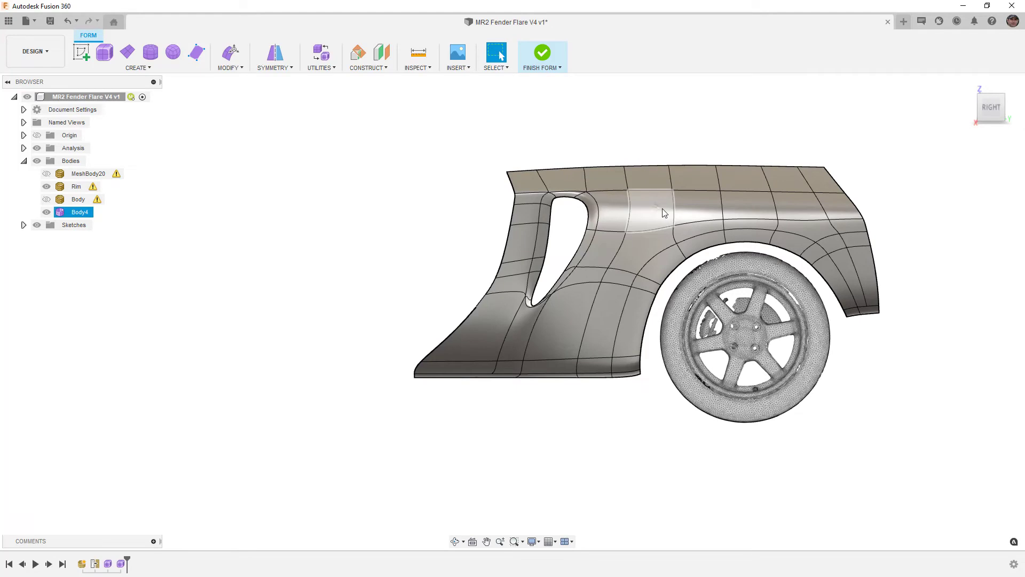
scroll(661, 208, "up", 3)
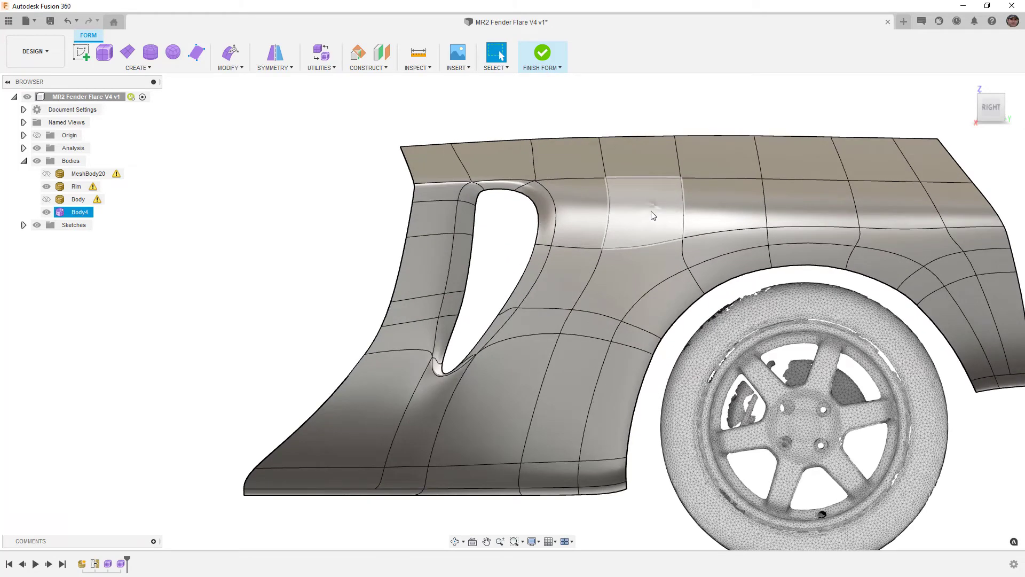
Turn on the Zebra1 analysis and examine the stripe flow across the fender's upper faces behind the vent
left_click(322, 245)
left_click(24, 148)
left_click(46, 160)
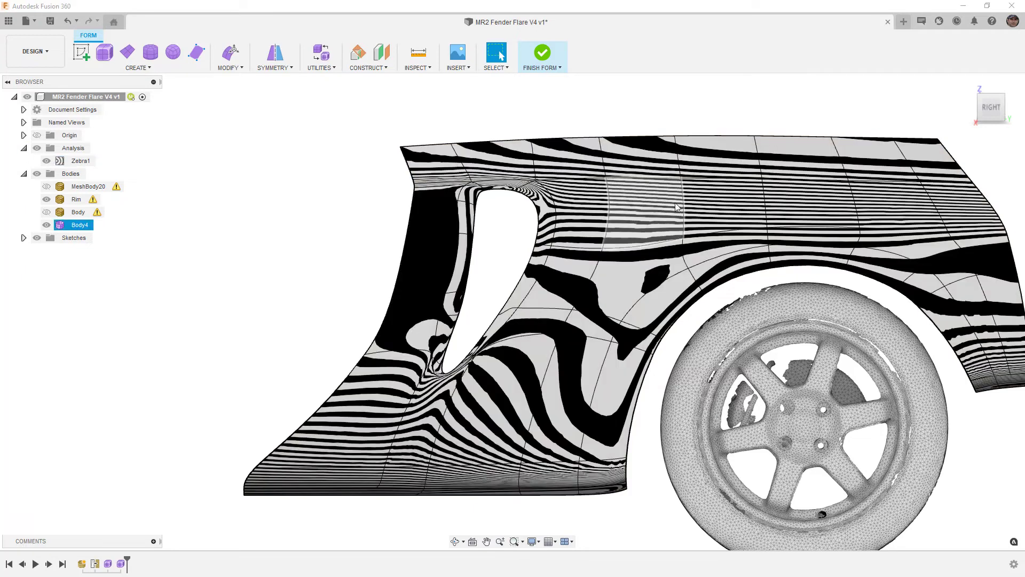
scroll(655, 210, "up", 5)
scroll(652, 213, "up", 3)
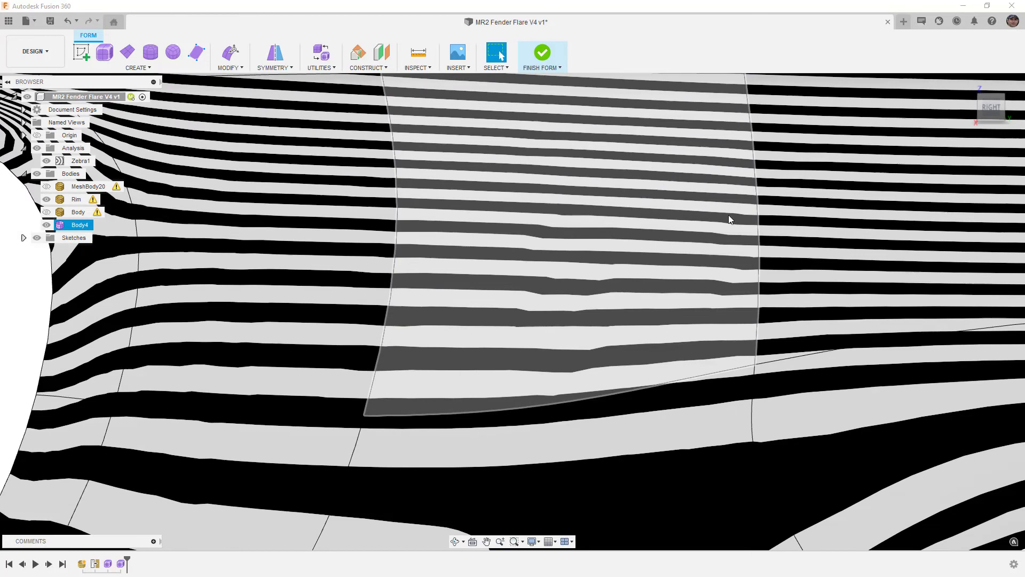
scroll(748, 218, "down", 8)
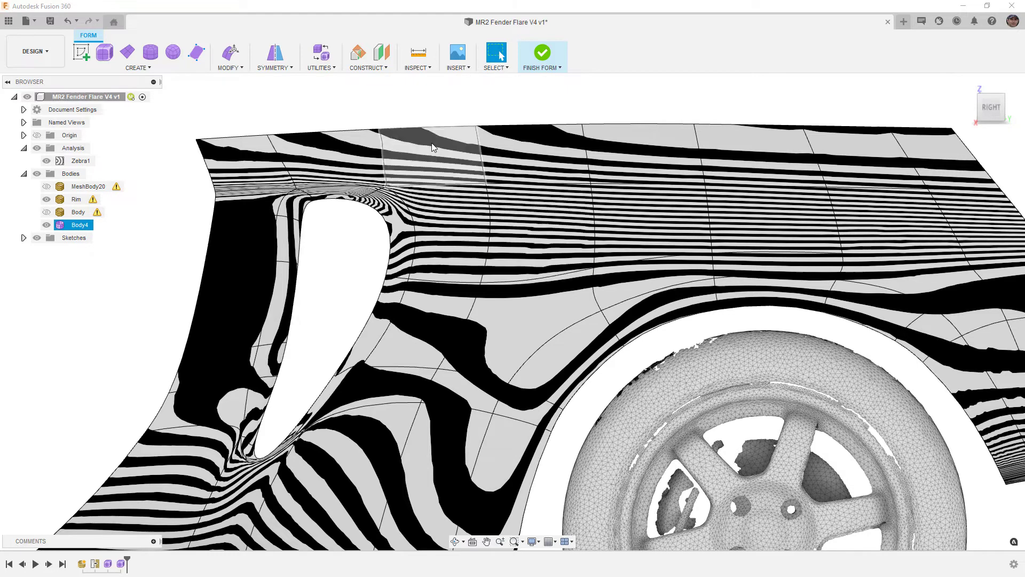
Use Repair Body to check the fender's error and geometry labels, including its star points
left_click(330, 68)
left_click(331, 92)
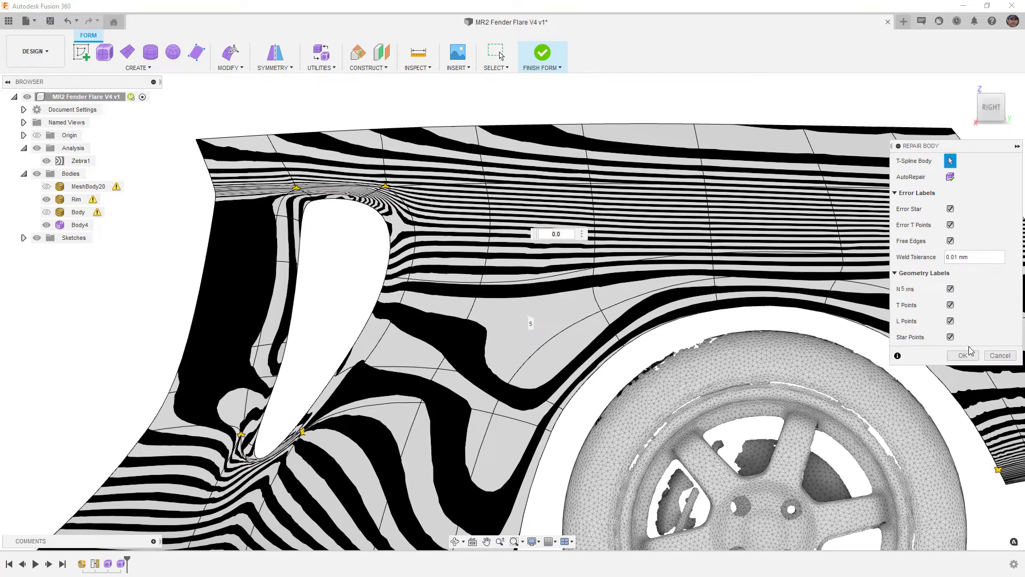
left_click(963, 356)
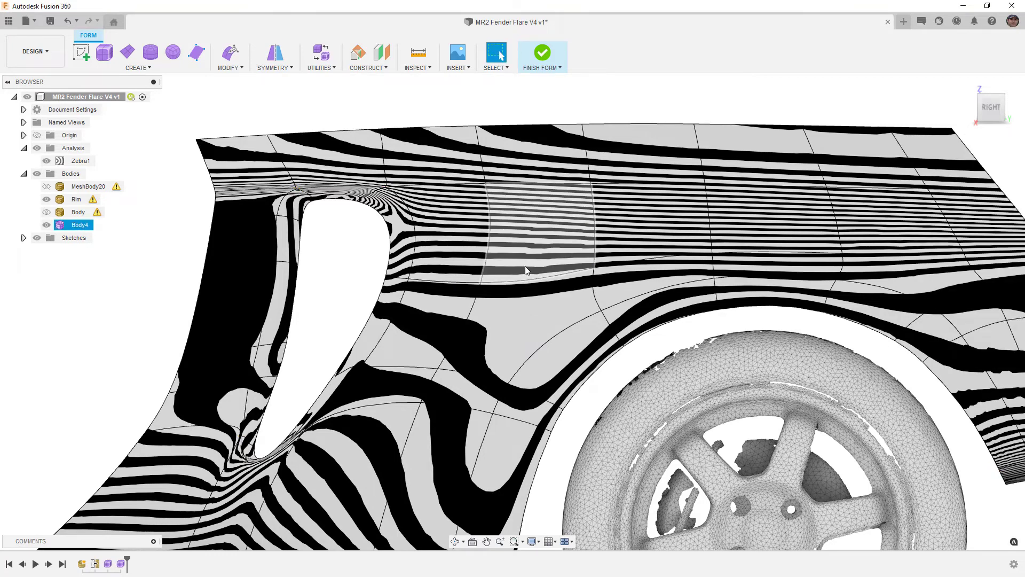
Turn off the Zebra1 analysis and examine the shaded upper face between the vent and wheel arch from several angles
left_click(47, 161)
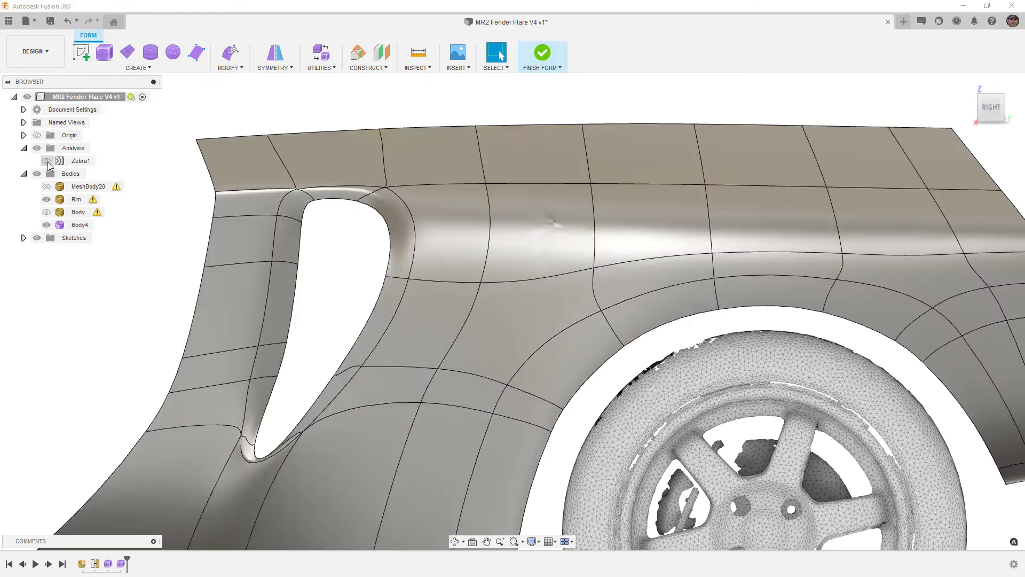
middle_click_drag(563, 246, 488, 270, "shift")
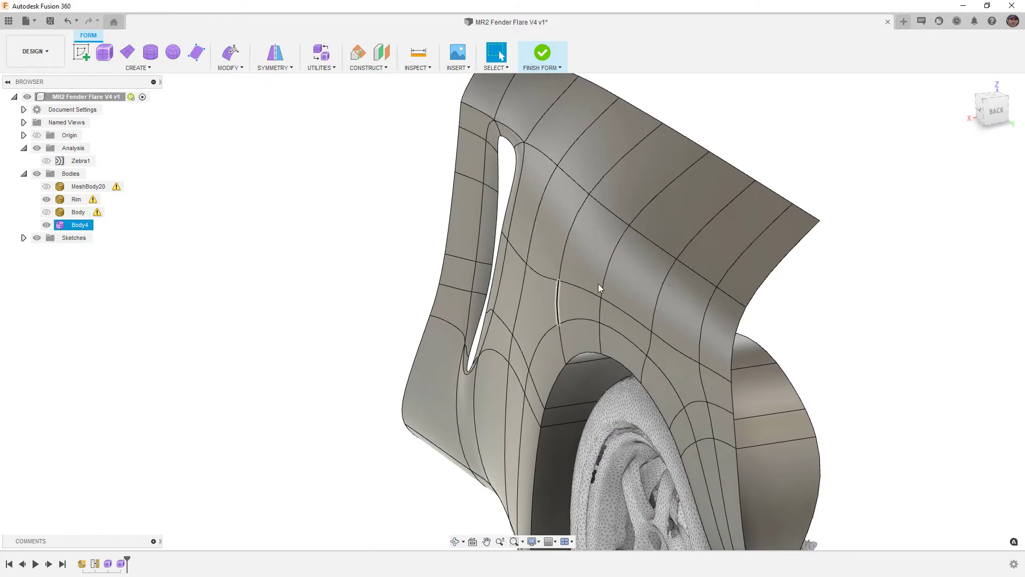
scroll(586, 217, "up", 5)
scroll(576, 239, "down", 3)
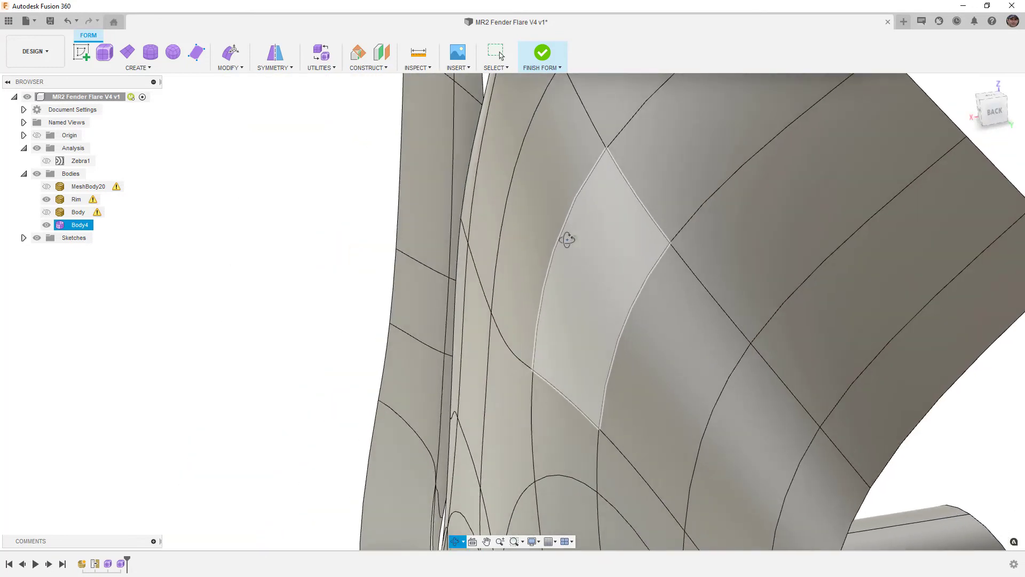
middle_click_drag(560, 236, 677, 297, "shift")
scroll(556, 232, "up", 3)
scroll(673, 285, "down", 3)
scroll(501, 264, "up", 3)
middle_click_drag(501, 264, 459, 286, "shift")
scroll(459, 288, "down", 2)
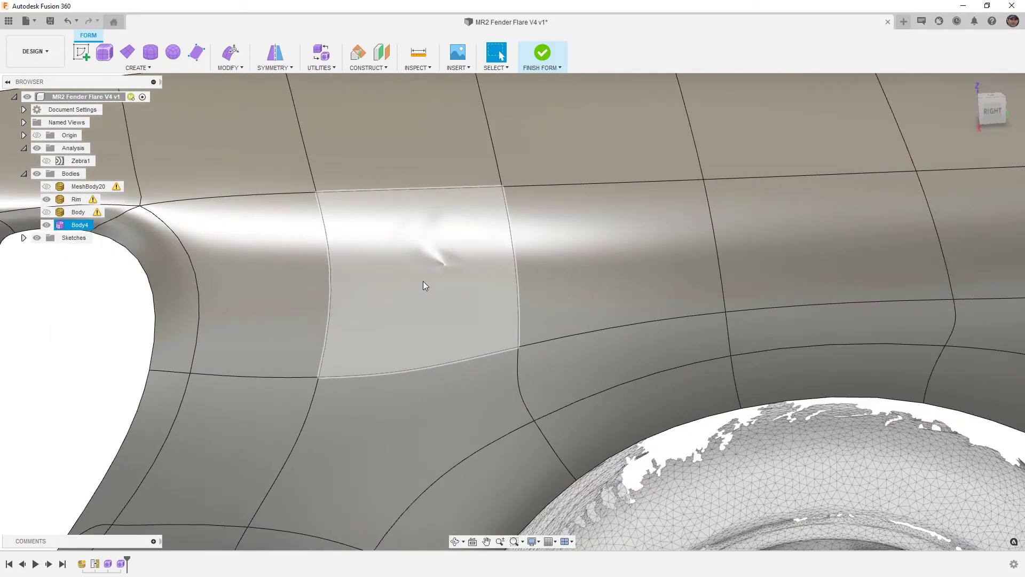
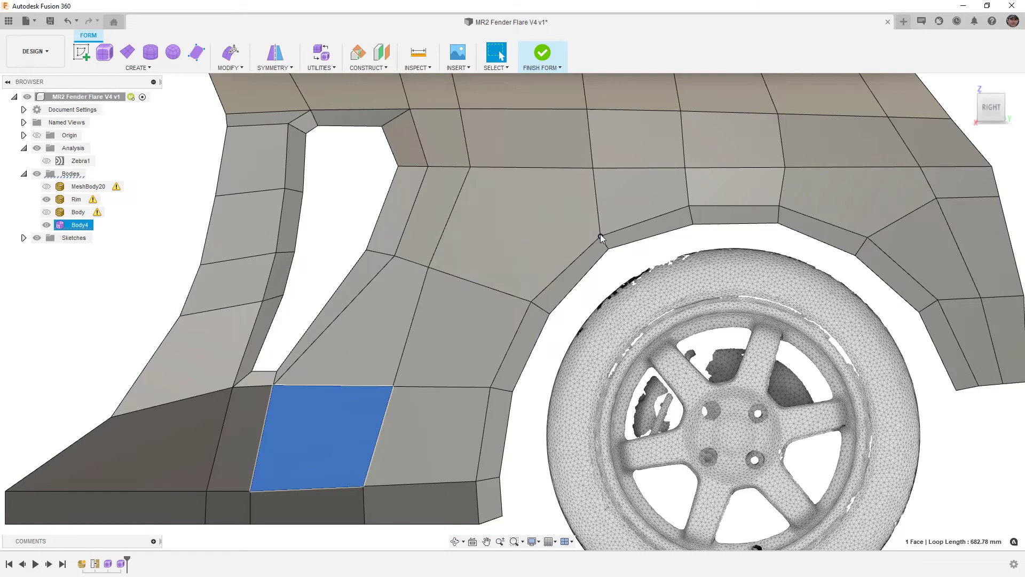
Use Edit Form to move the wheel arch's front upper vertex about 3.2 mm forward and up, and its rear upper vertex 2.4 mm rearward, 1.6 mm up
left_click(235, 55)
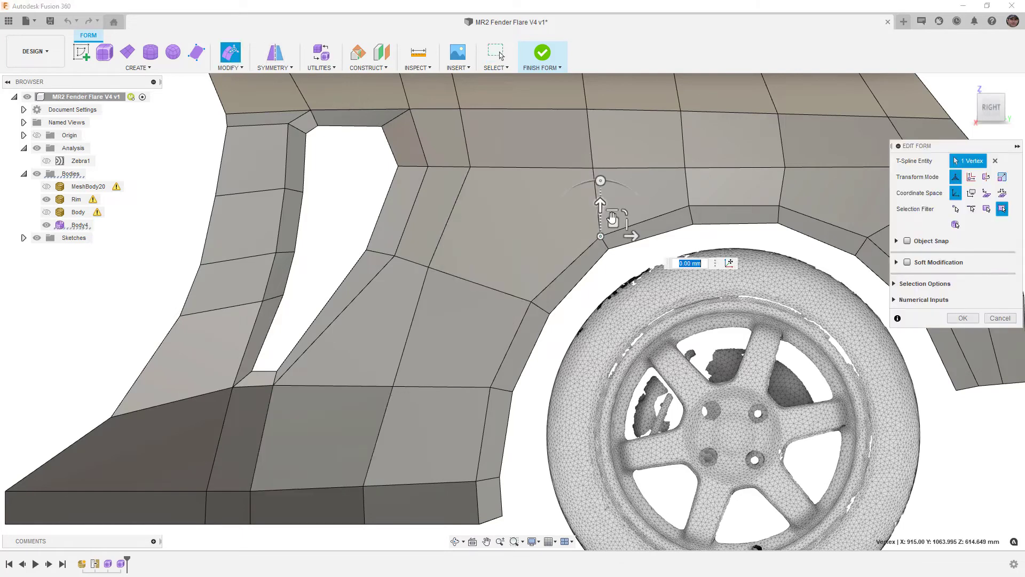
left_click_drag(601, 234, 612, 219)
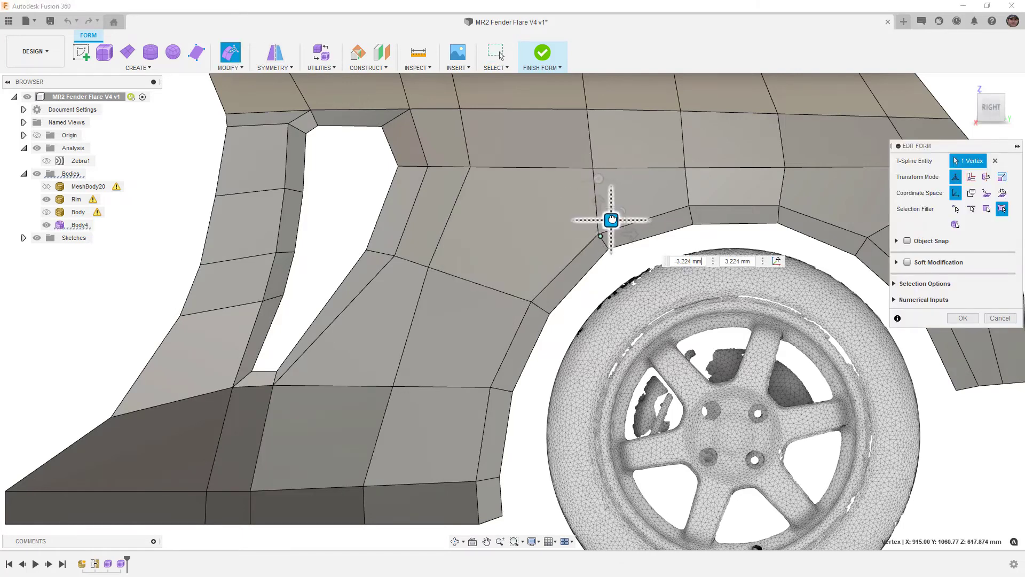
left_click(779, 207)
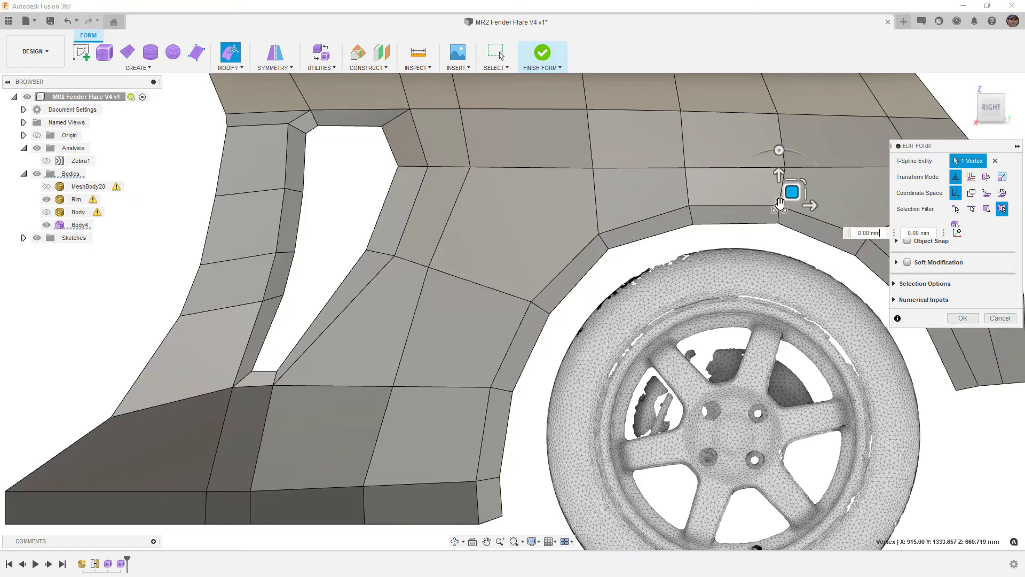
left_click(359, 213)
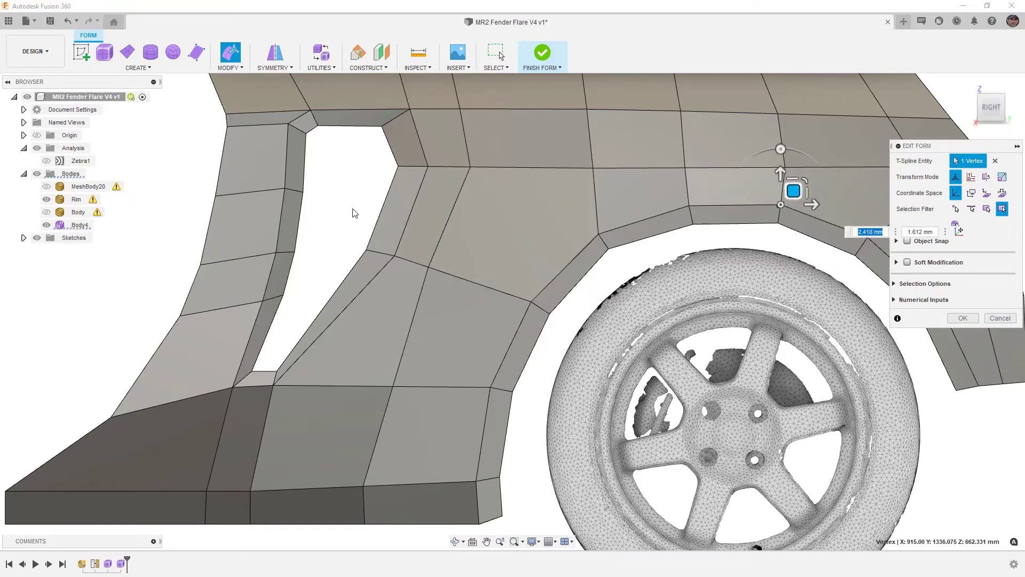
Examine the lower tip and upper corners of the vent opening in box display from several angles
scroll(268, 374, "up", 2)
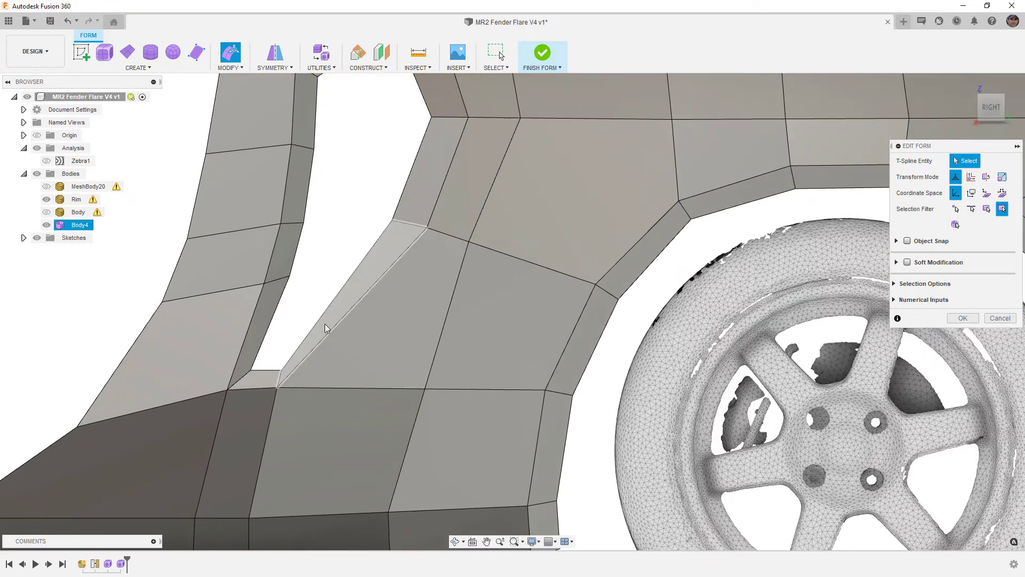
middle_click_drag(303, 350, 367, 352, "shift")
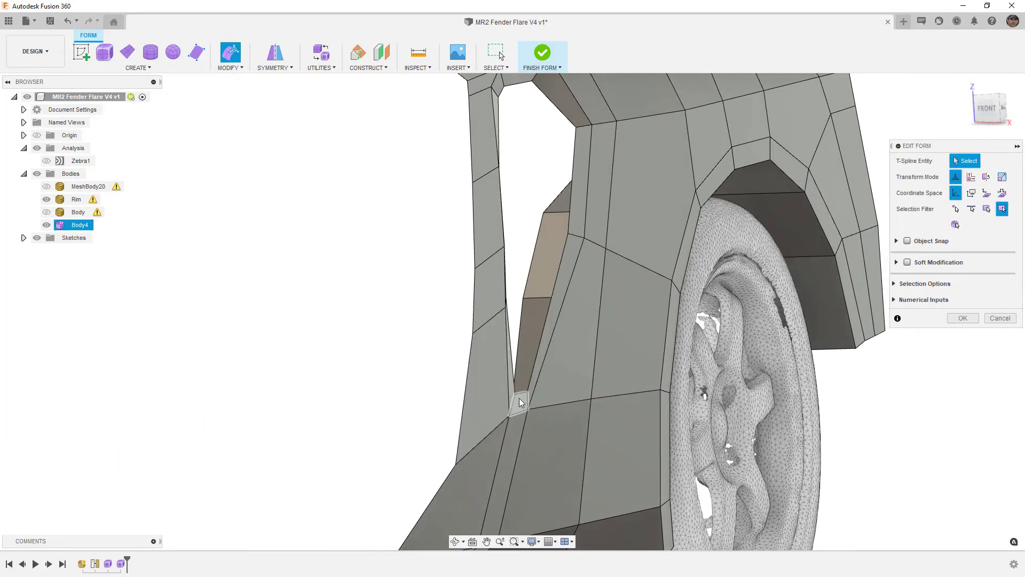
scroll(535, 394, "up", 3)
middle_click_drag(528, 398, 422, 413, "shift")
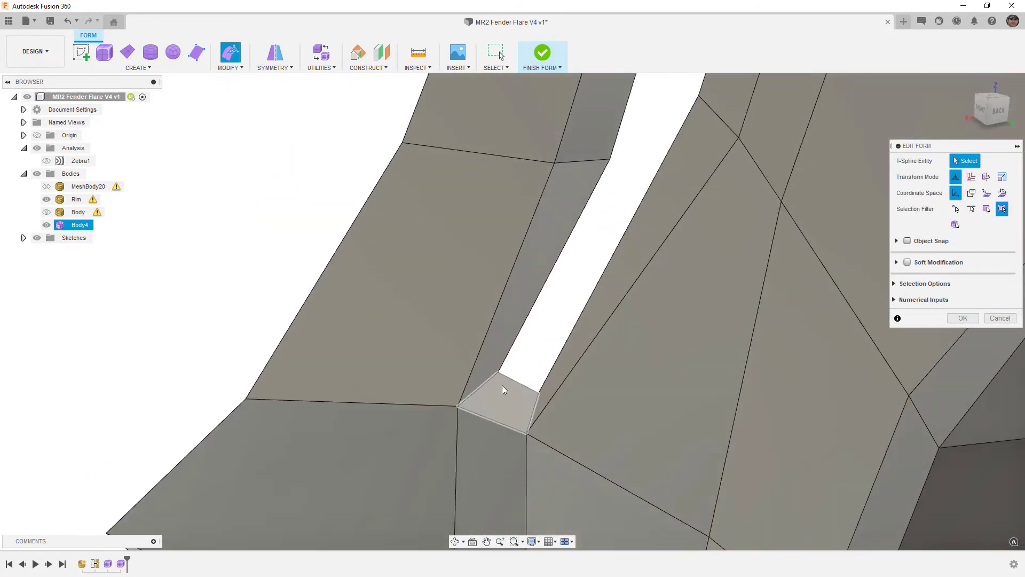
middle_click_drag(513, 368, 537, 331)
scroll(477, 365, "down", 5)
scroll(528, 179, "up", 5)
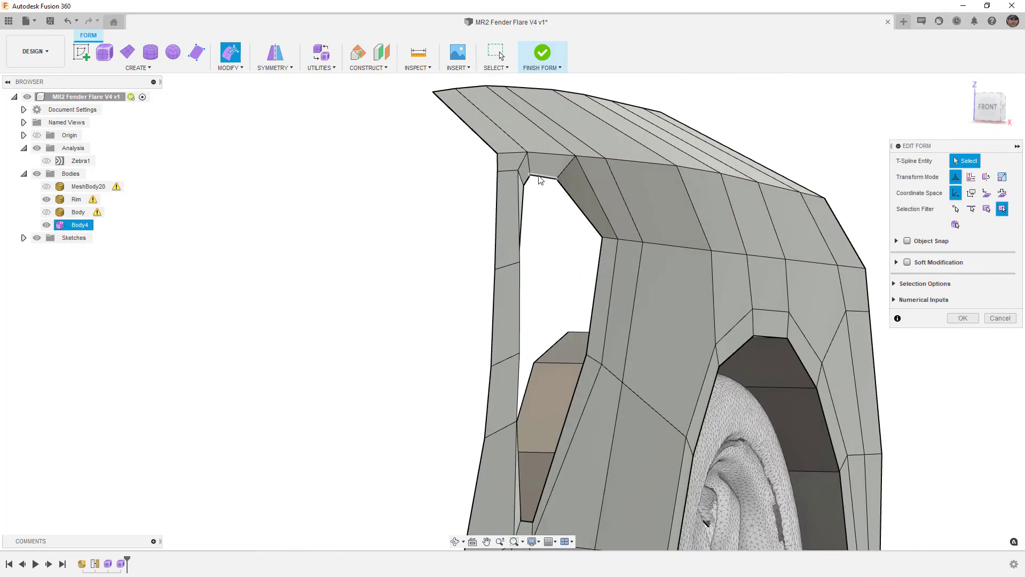
middle_click_drag(551, 167, 517, 188, "shift")
scroll(569, 205, "down", 5)
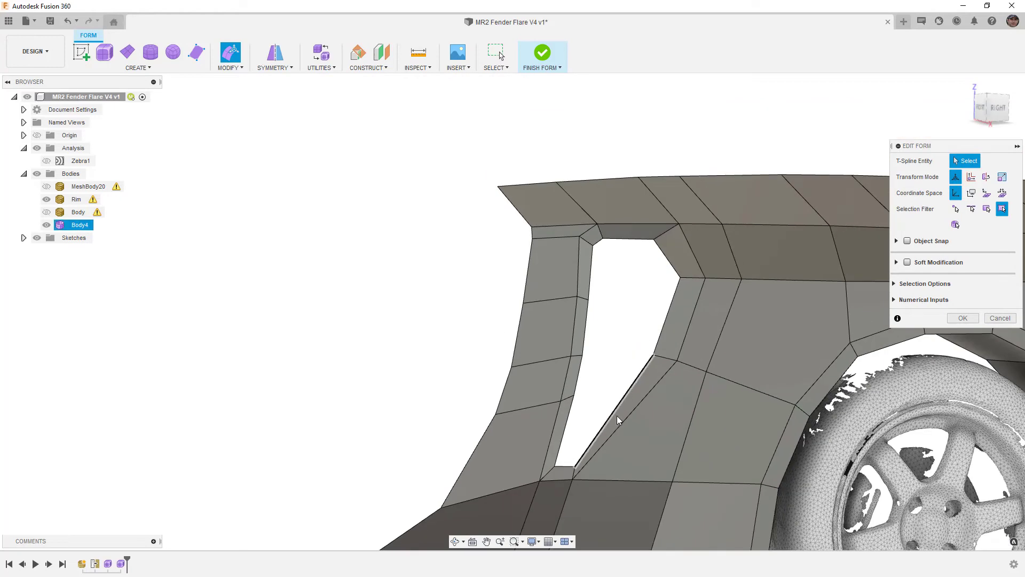
Examine the narrow faces bordering the vent opening down to its lower tip and close Edit Form
scroll(564, 473, "up", 4)
middle_click_drag(577, 469, 577, 389, "shift")
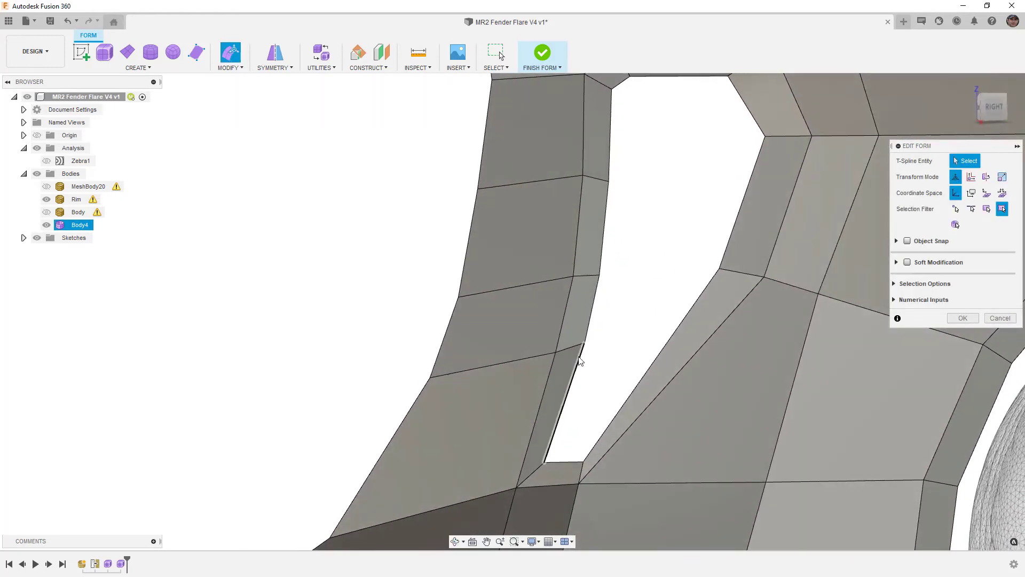
scroll(579, 380, "down", 3)
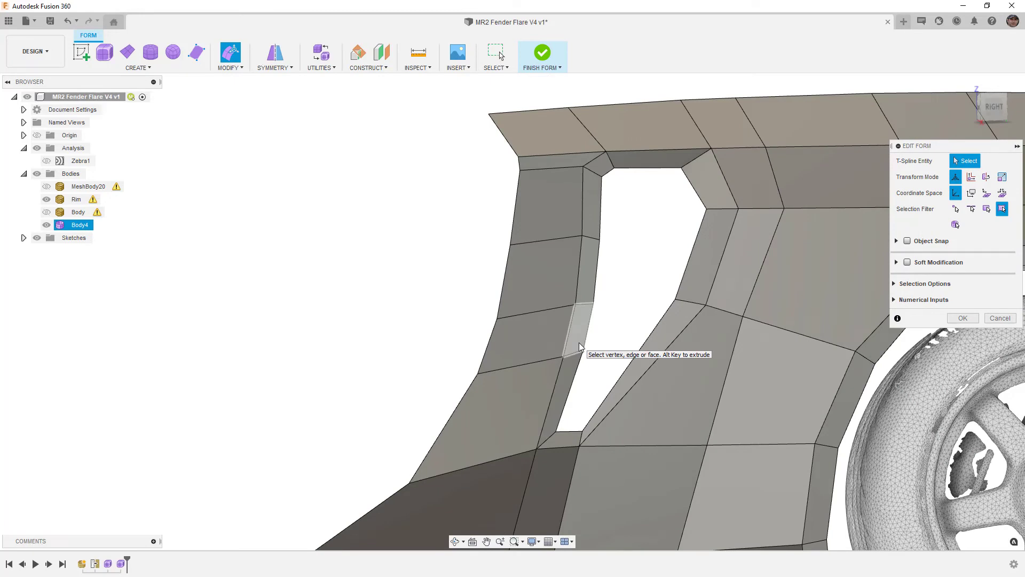
left_click(581, 408)
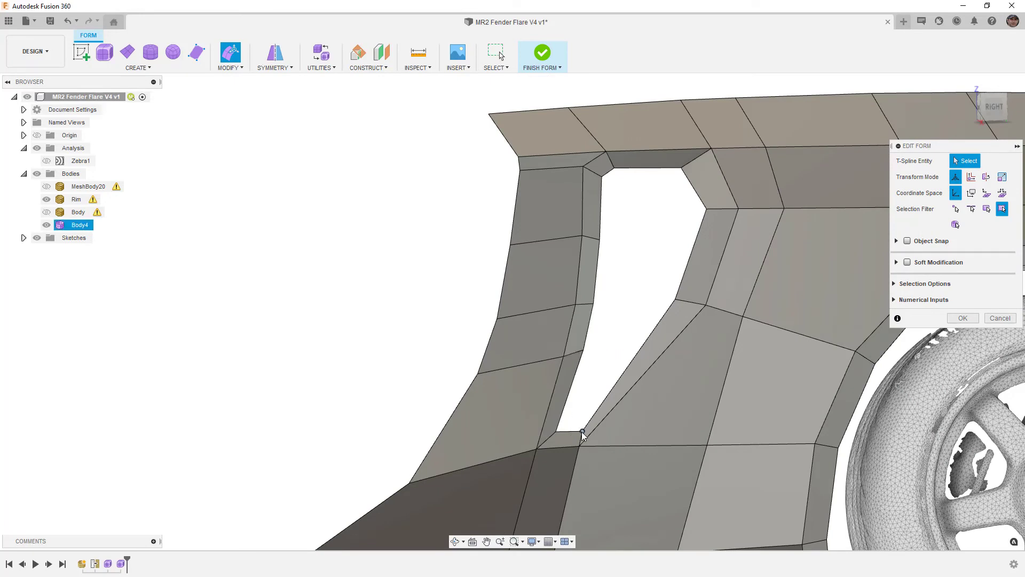
scroll(582, 441, "up", 3)
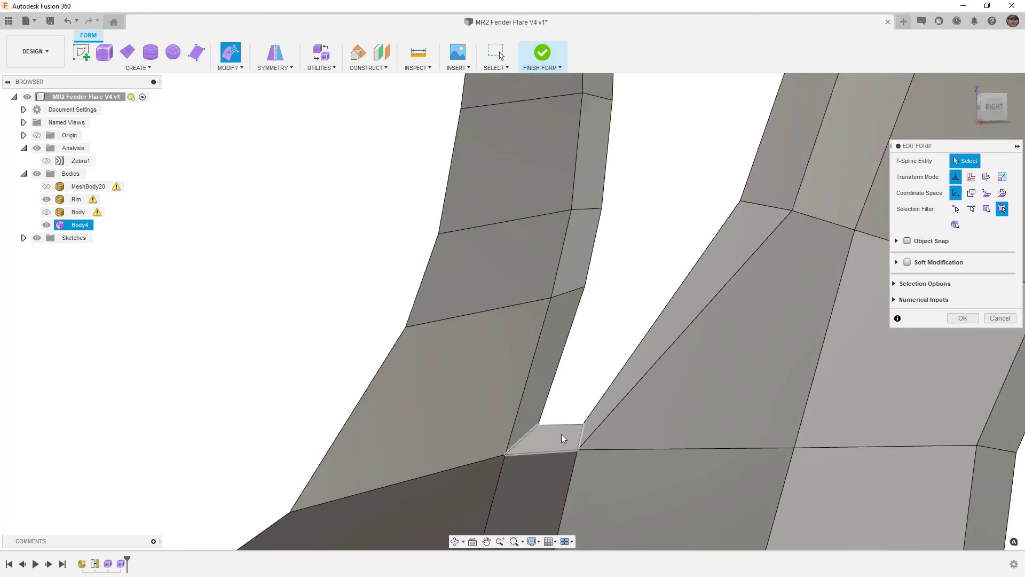
scroll(551, 435, "down", 2)
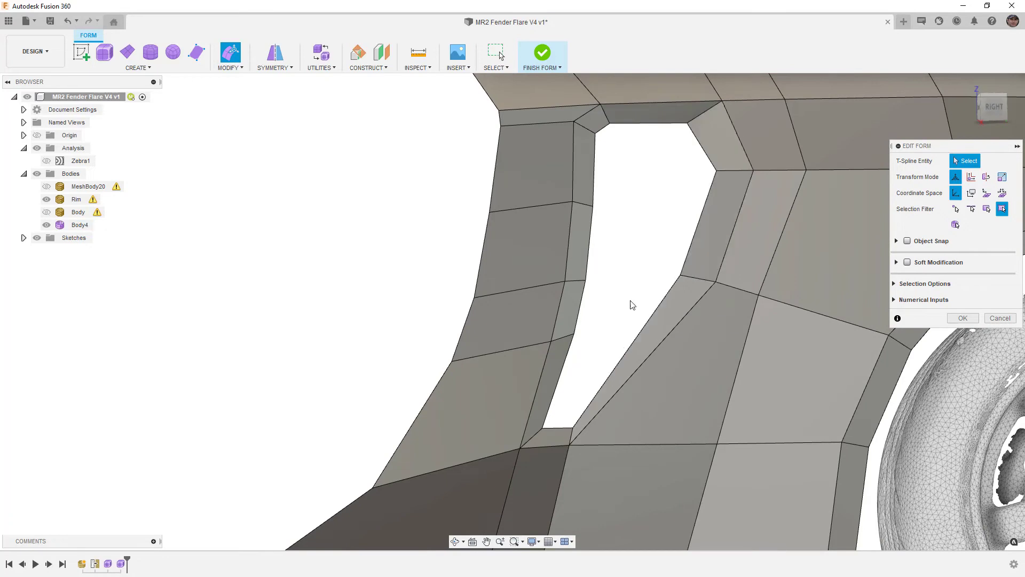
left_click(963, 318)
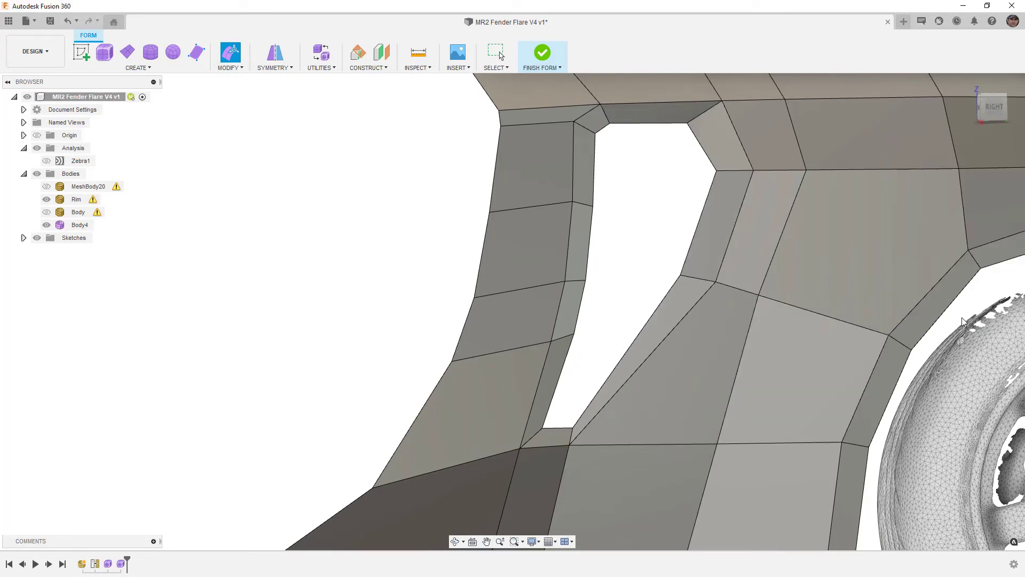
From the right view, delete the entire ring of narrow faces bordering the vent opening
left_click(989, 107)
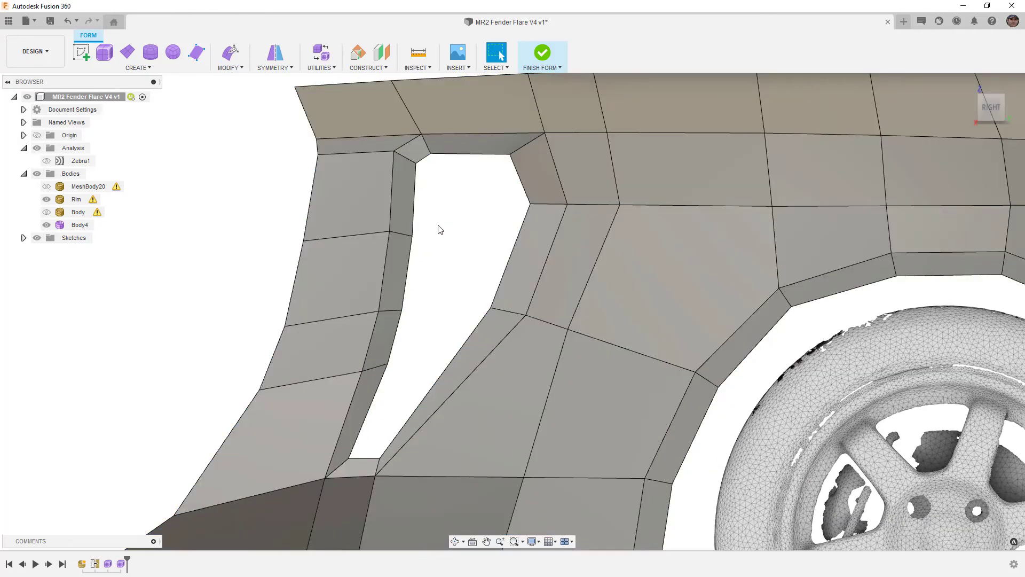
left_click(406, 192)
left_click(415, 145, "shift")
left_click(465, 143, "shift")
left_click(543, 174, "shift")
left_click(536, 230, "shift")
left_click(476, 343, "shift")
left_click(351, 463, "shift")
left_click(368, 406, "shift")
left_click(385, 335, "shift")
left_click(400, 277, "shift")
key("Delete")
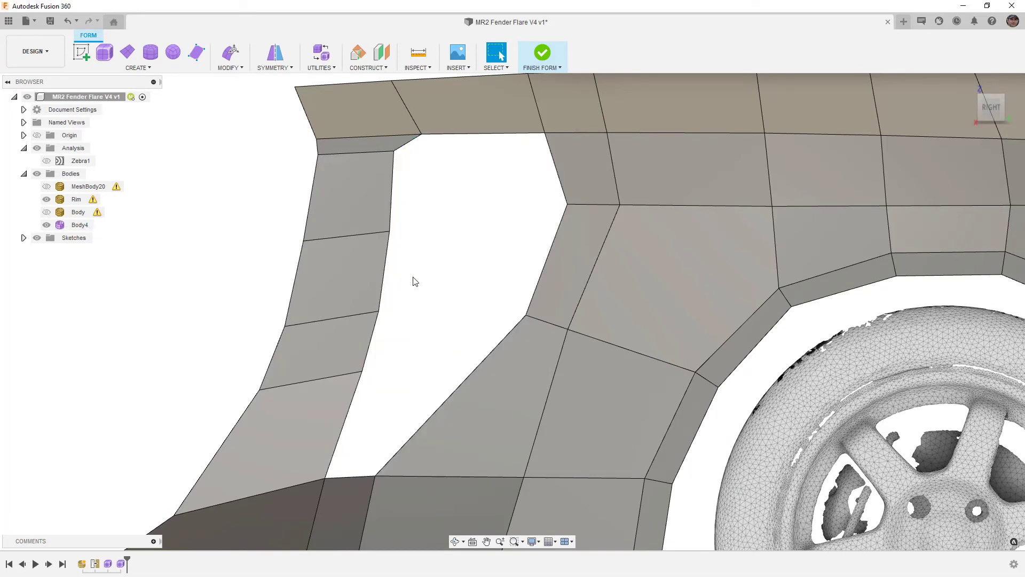
Switch the fender to smooth display and show the Body scan mesh behind it
key("alt+3")
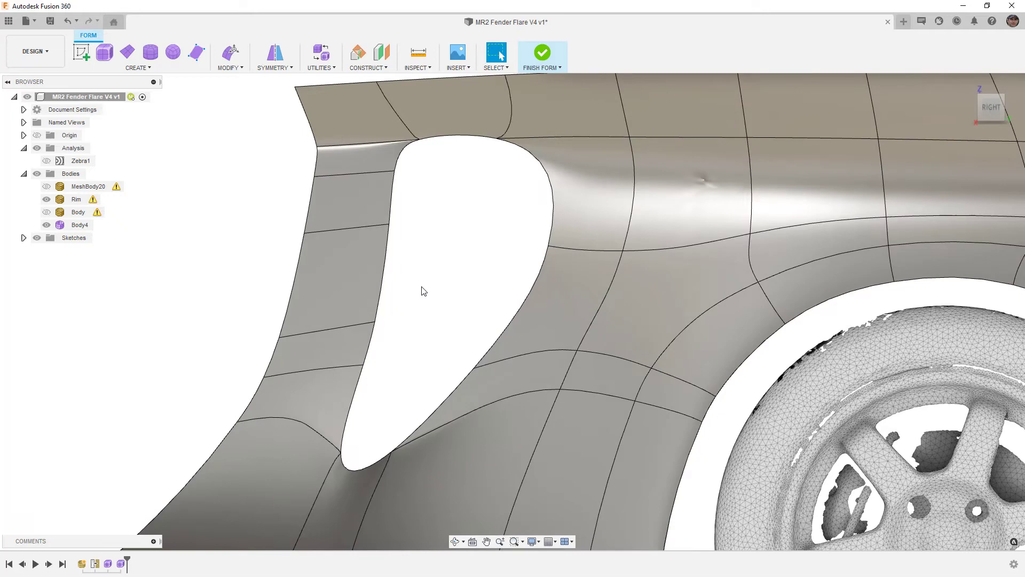
scroll(417, 282, "down", 5)
middle_click_drag(407, 317, 478, 316, "shift")
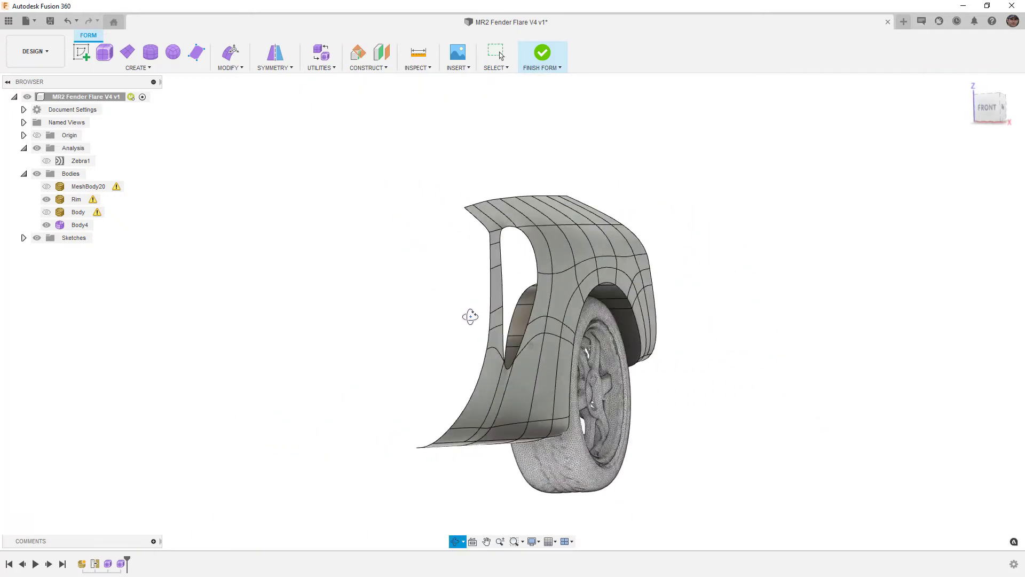
left_click(506, 308)
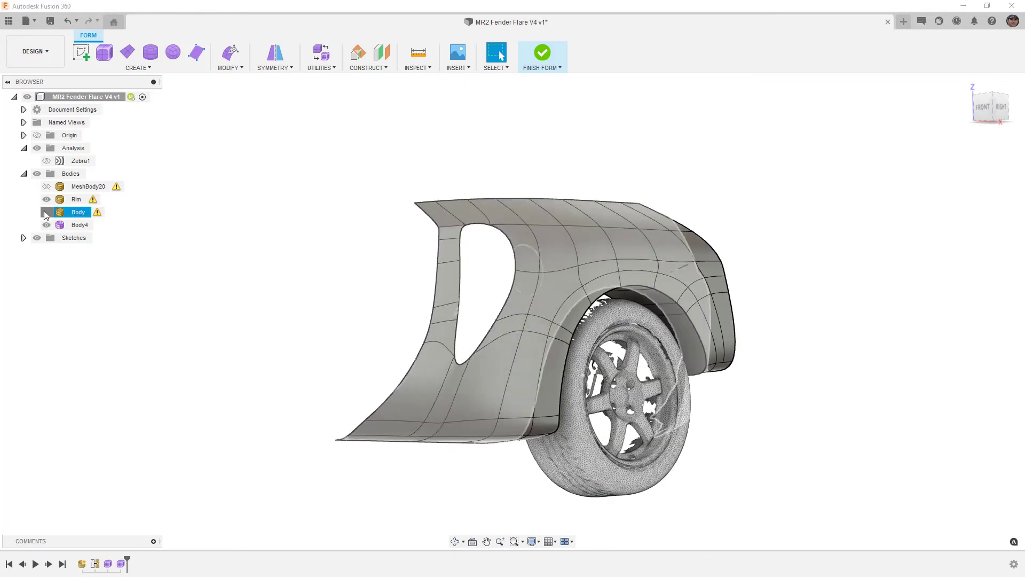
key("v")
Compare the enlarged vent opening and surrounding edge flow with the scanned side vent and door on the Body mesh
middle_click_drag(361, 309, 416, 314, "shift")
left_click(540, 269)
scroll(531, 249, "up", 5)
middle_click_drag(545, 246, 518, 249, "shift")
scroll(518, 249, "down", 4)
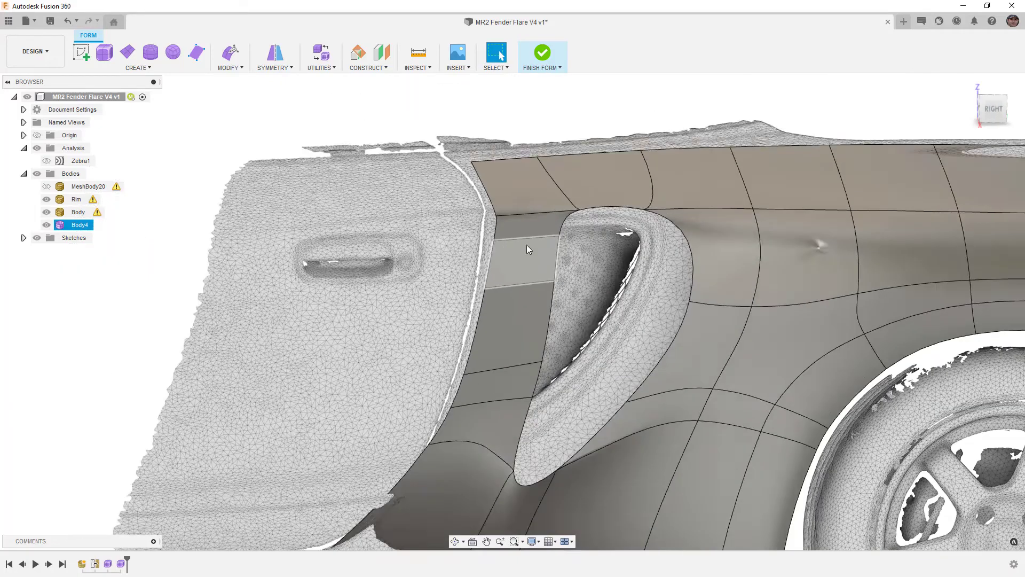
scroll(524, 320, "up", 3)
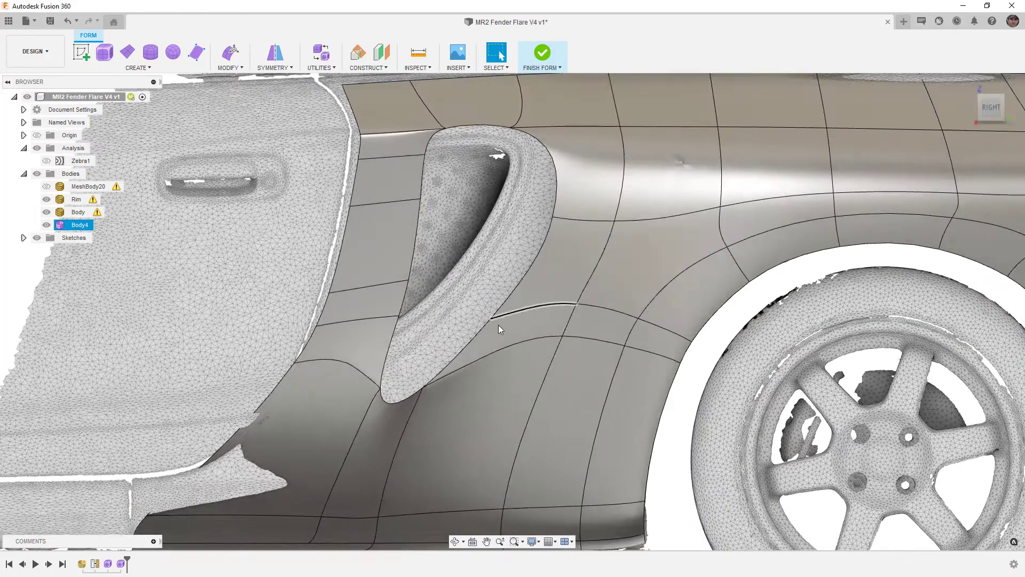
scroll(321, 444, "down", 3)
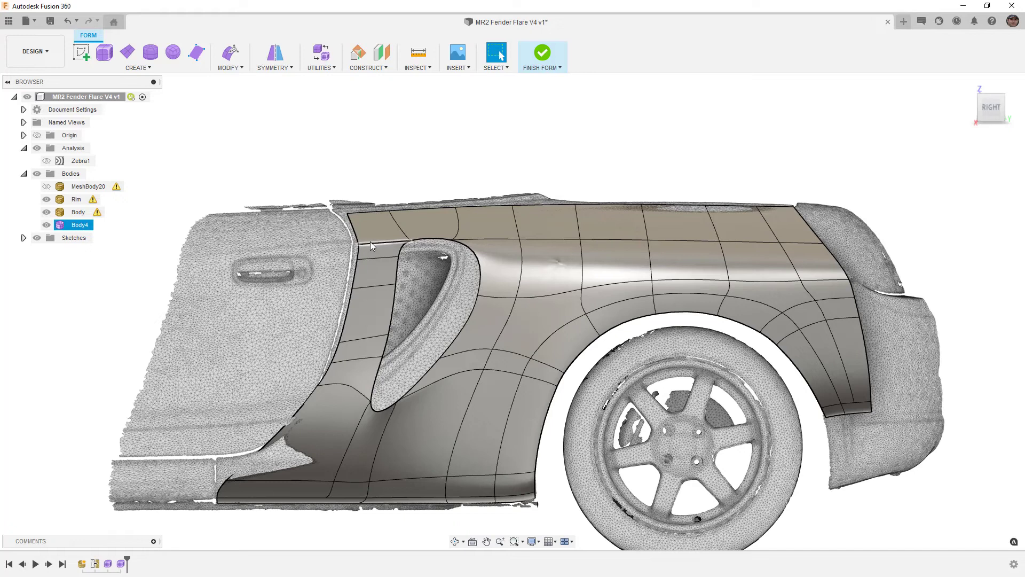
middle_click_drag(366, 233, 399, 242, "shift")
key("Escape")
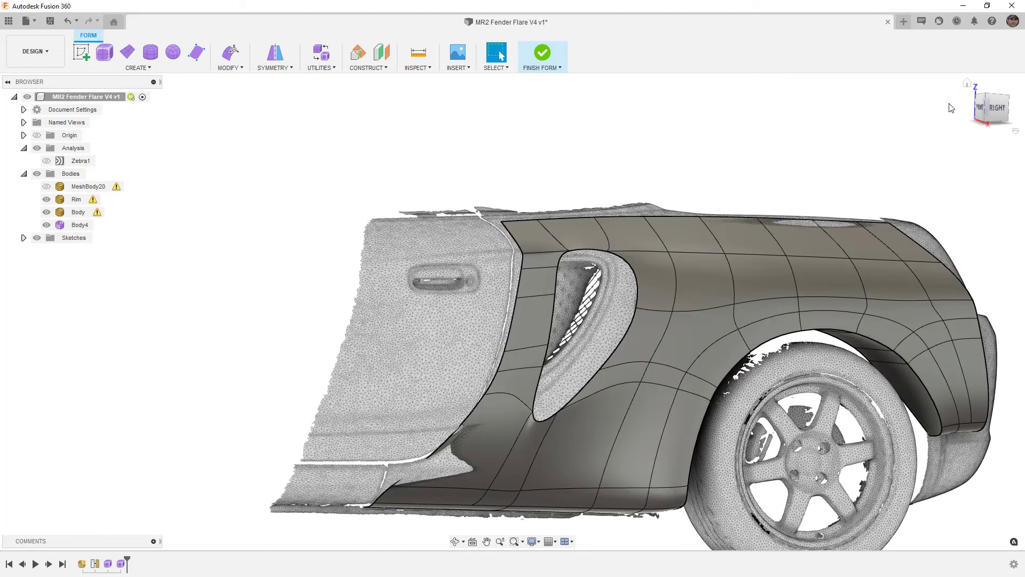
Insert a Simple, Single-sided edge at location 0.50 alongside the fender's front edge loop next to the door
left_click(997, 109)
left_click(453, 245)
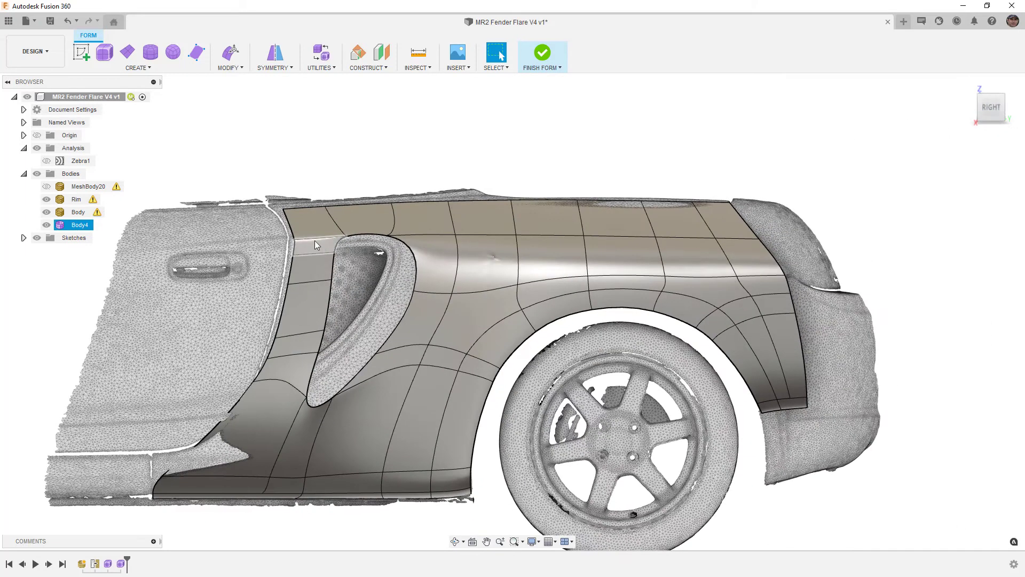
double_click(289, 225)
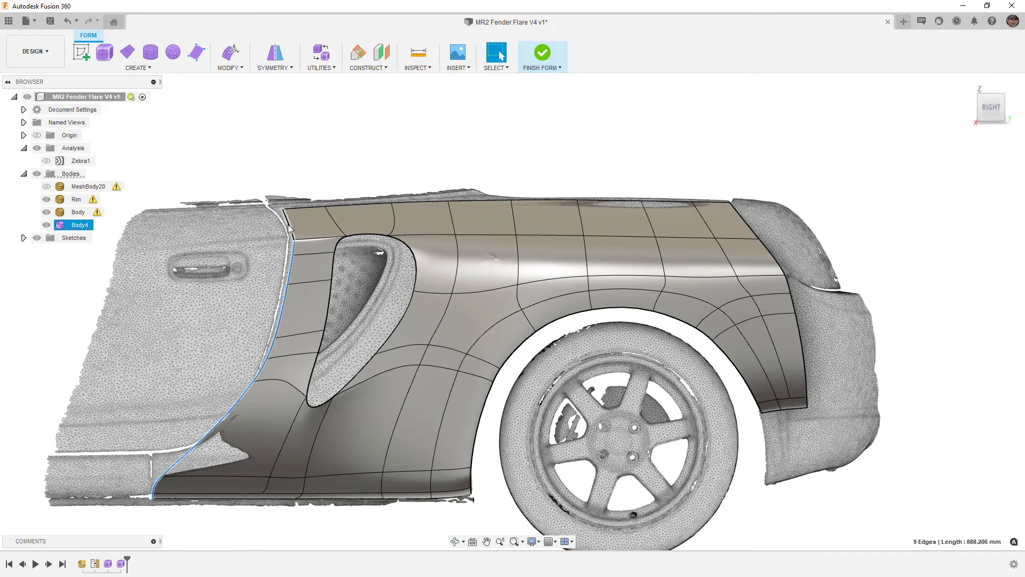
left_click(231, 67)
left_click(241, 103)
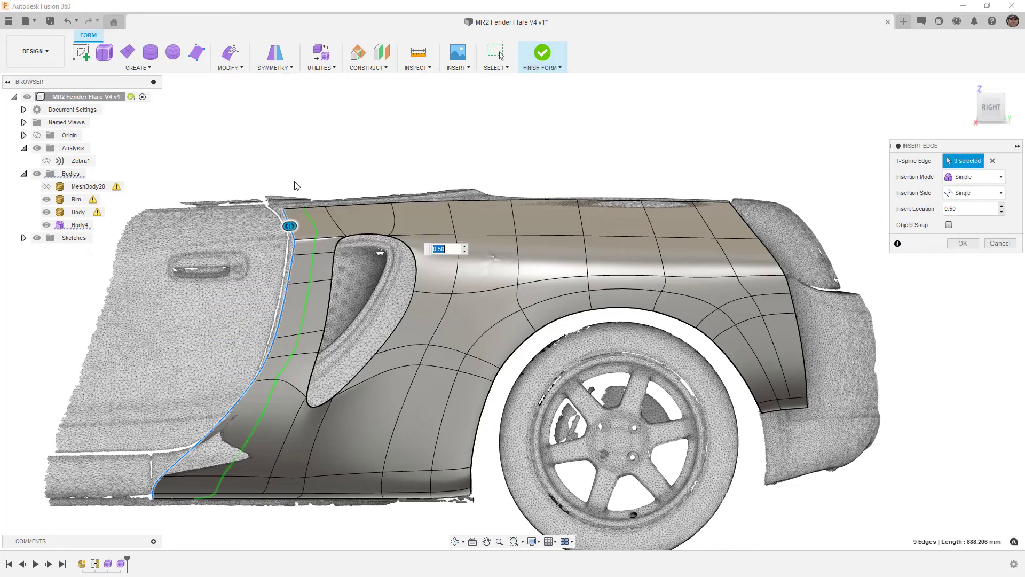
left_click(963, 242)
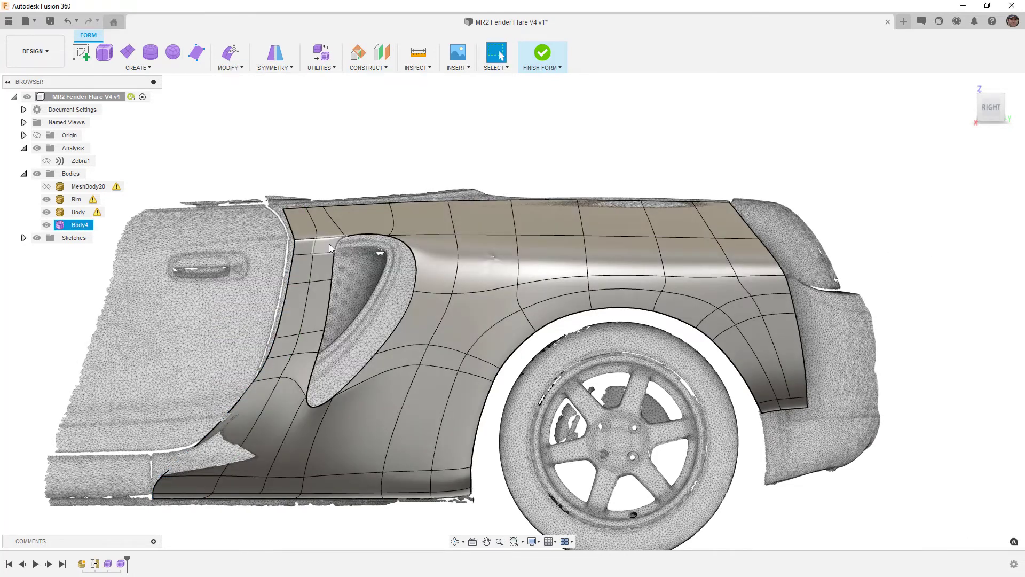
Delete the column of faces between the newly inserted edge and the front side of the vent opening
left_click(328, 244)
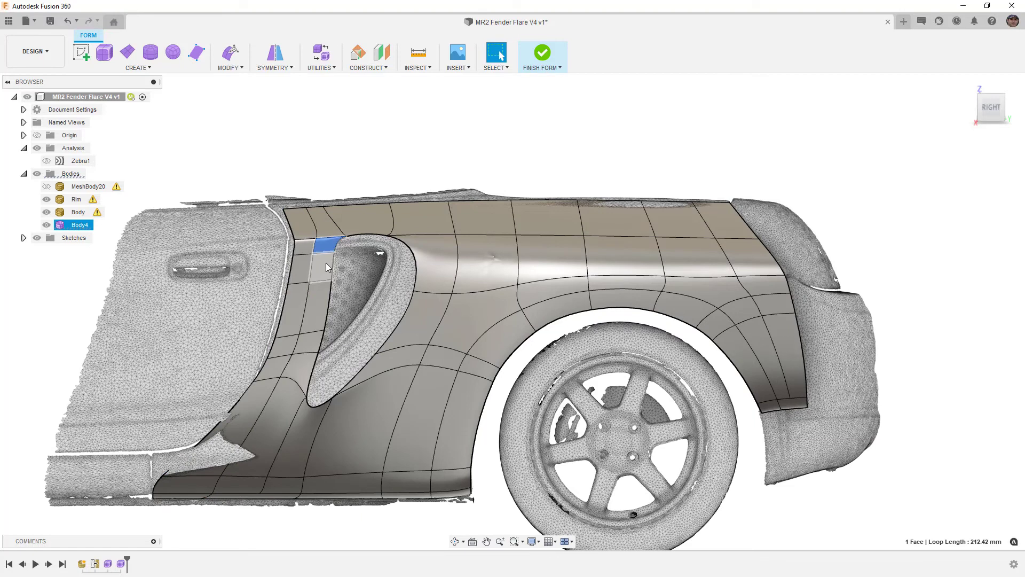
left_click(326, 264, "shift")
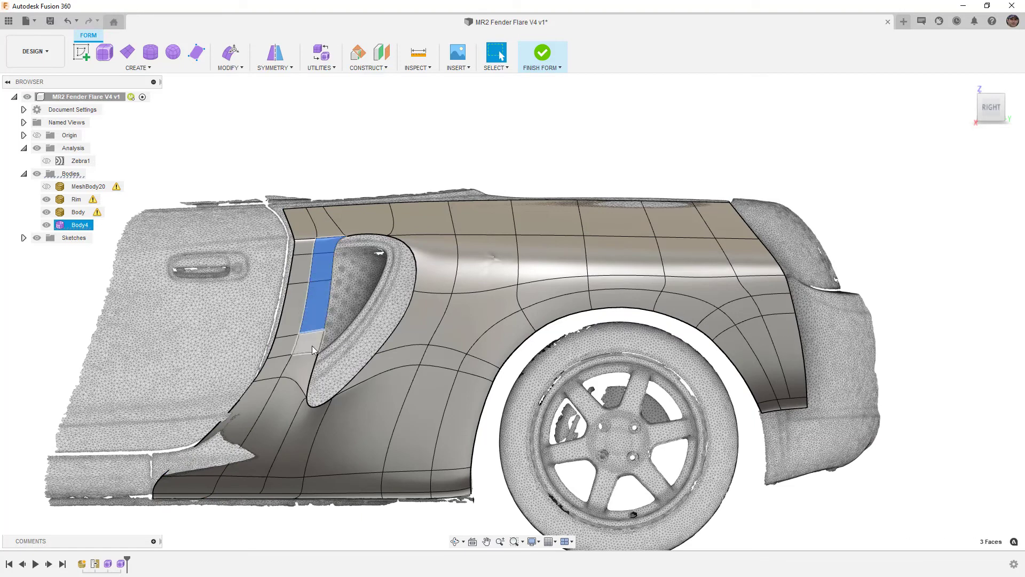
key("Delete")
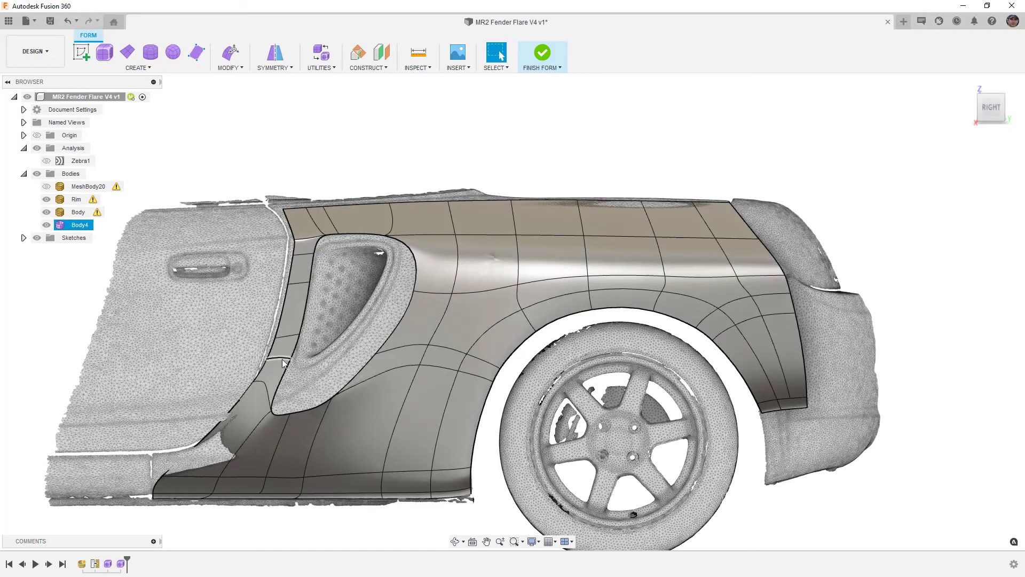
Switch to box display and delete the extra edge line running from the vent's lower border down to the sill
left_click(279, 367)
key("alt+1")
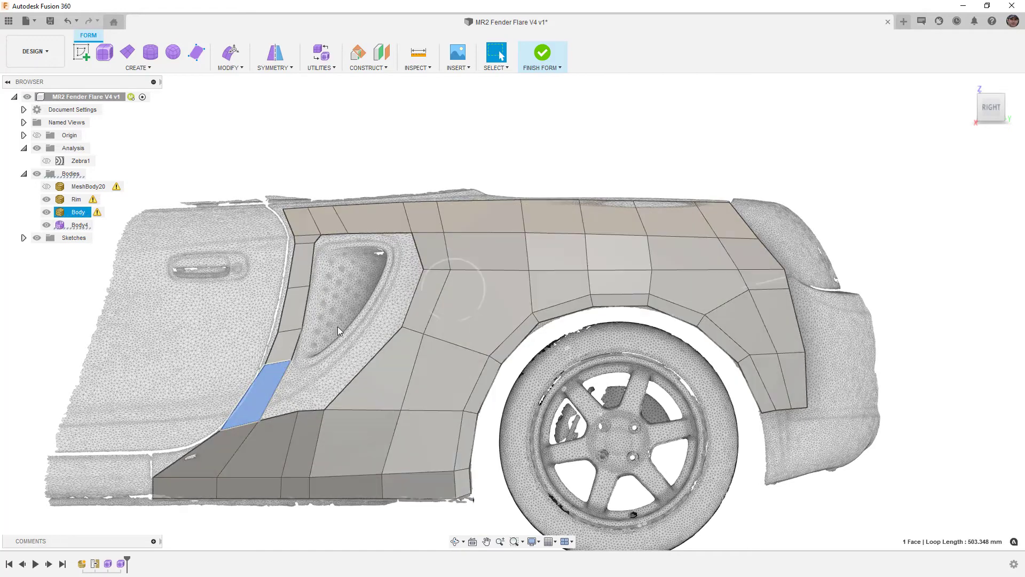
key("Delete")
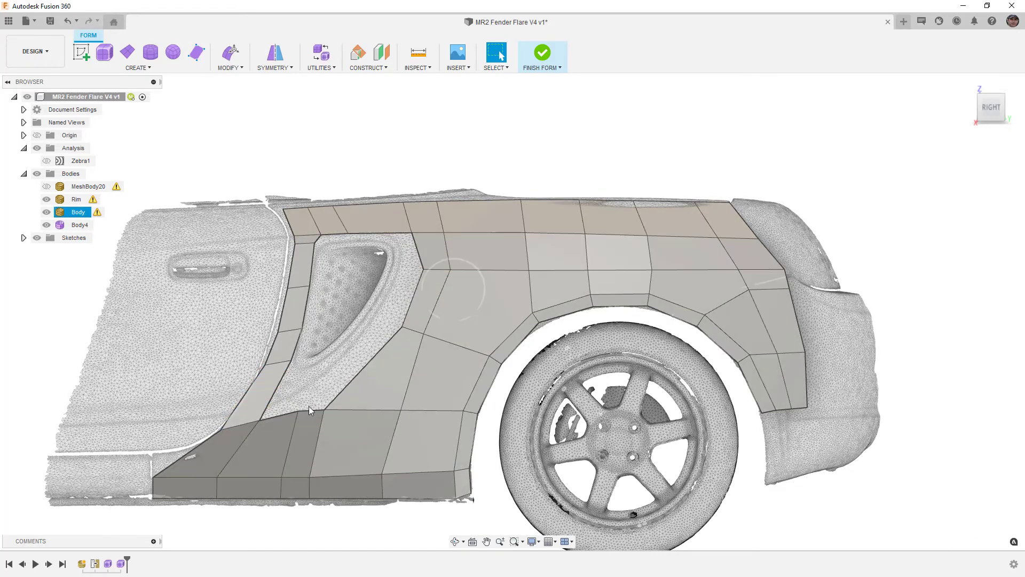
double_click(296, 419)
key("Delete")
Compare the face below the vent in smooth and box display, and save the design as a new version
middle_click_drag(327, 361, 338, 355, "shift")
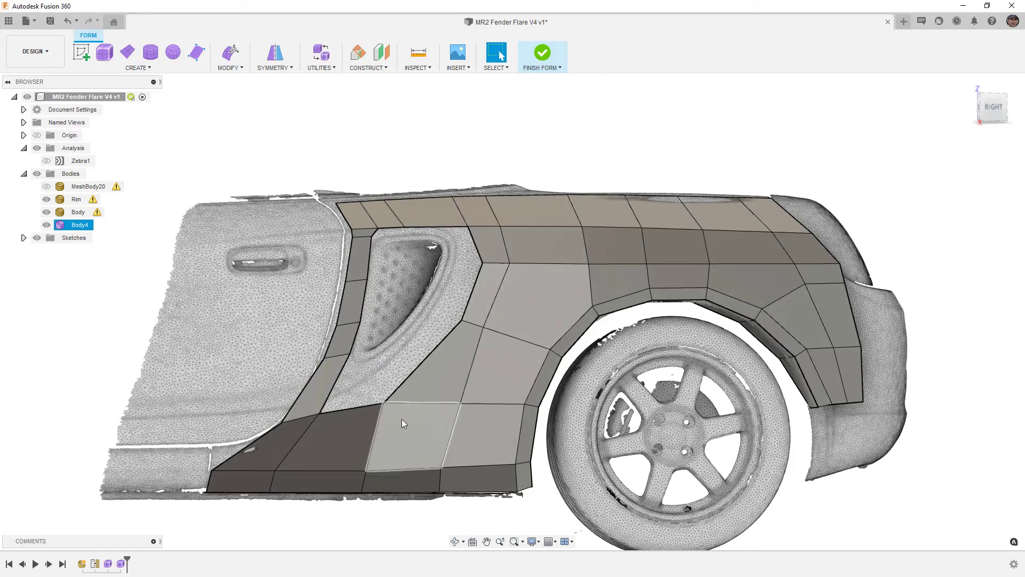
left_click(401, 421)
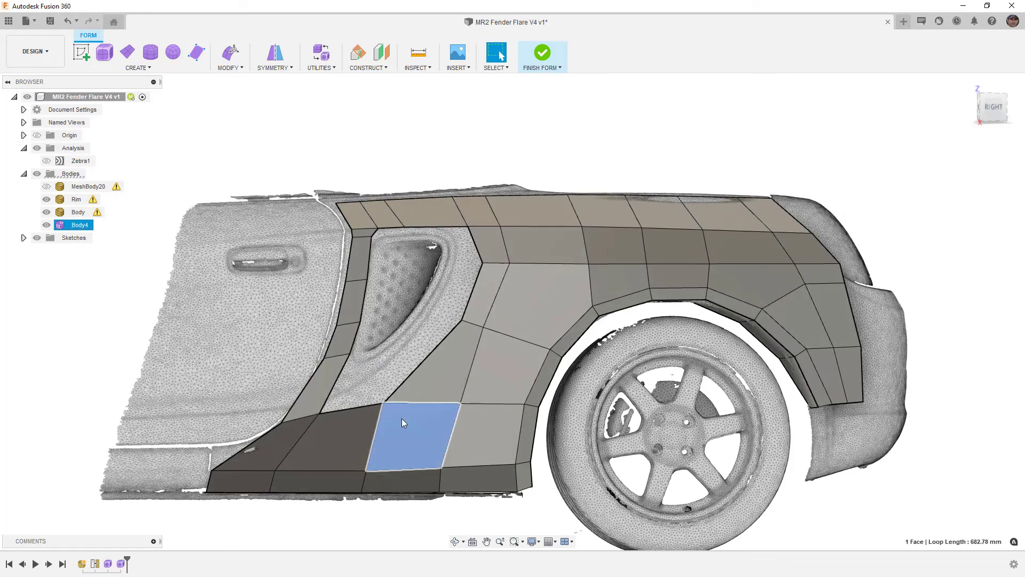
key("alt+3")
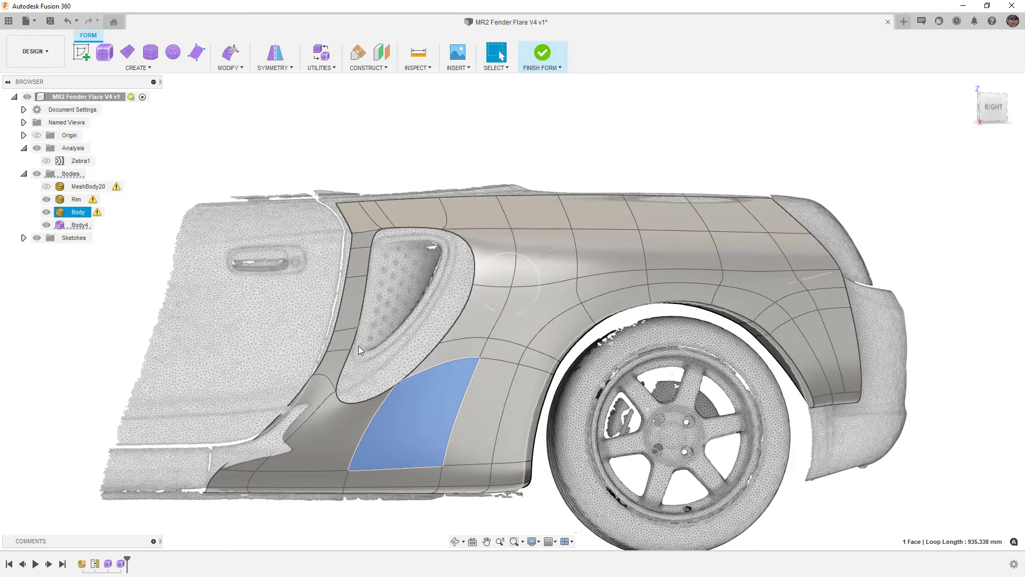
key("alt+1")
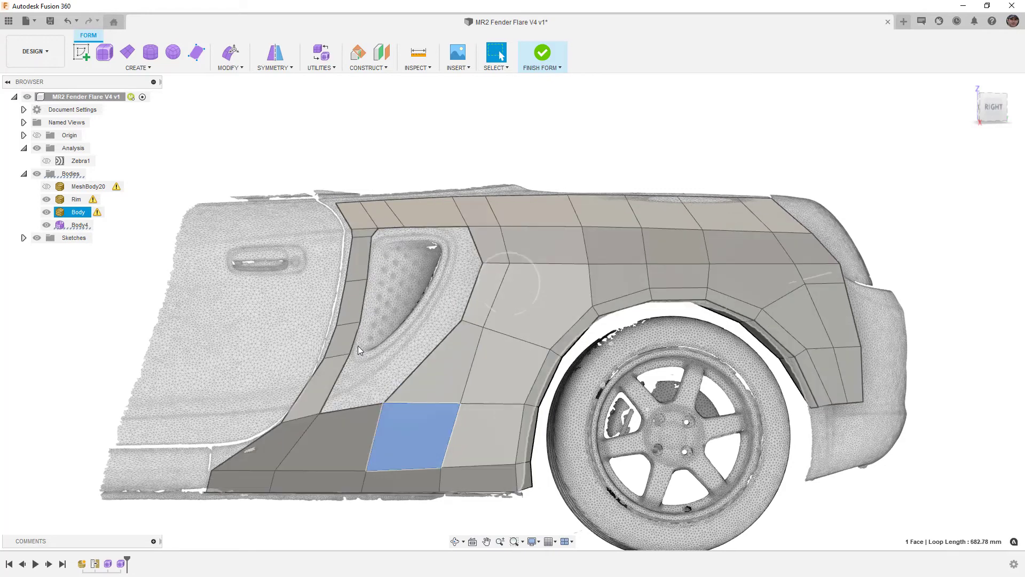
left_click(619, 176)
middle_click_drag(621, 177, 759, 222, "shift")
key("ctrl+s")
key("Return")
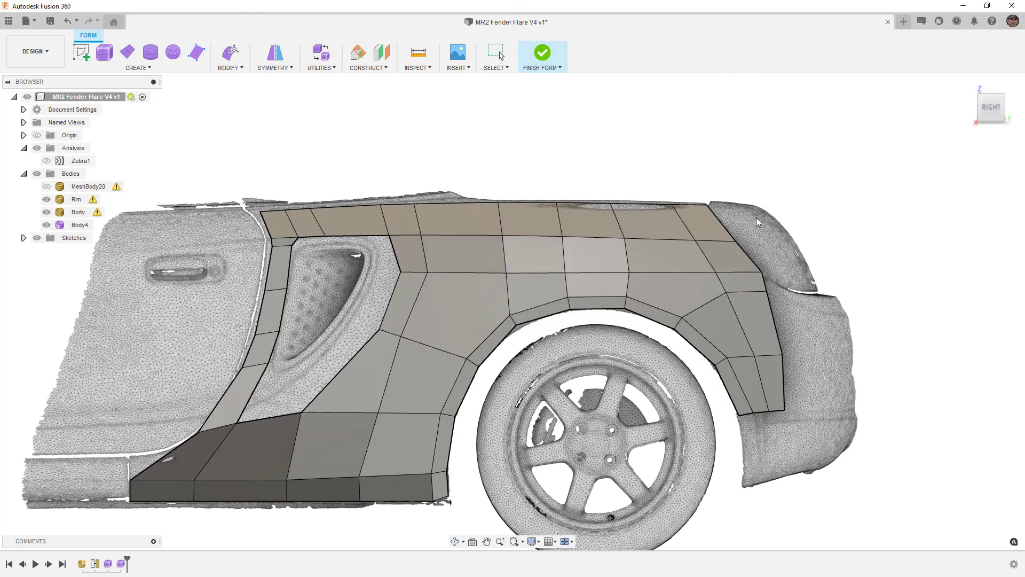
Delete the upper band's edge above the vent and the edge loop running behind the vent from upper rim to sill
scroll(719, 264, "down", 3)
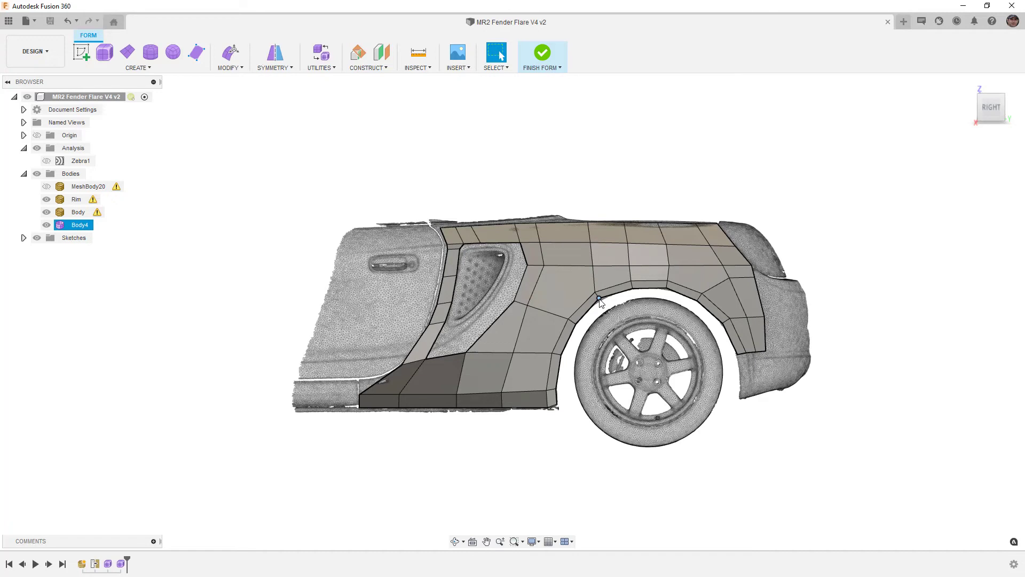
left_click(476, 235)
key("Delete")
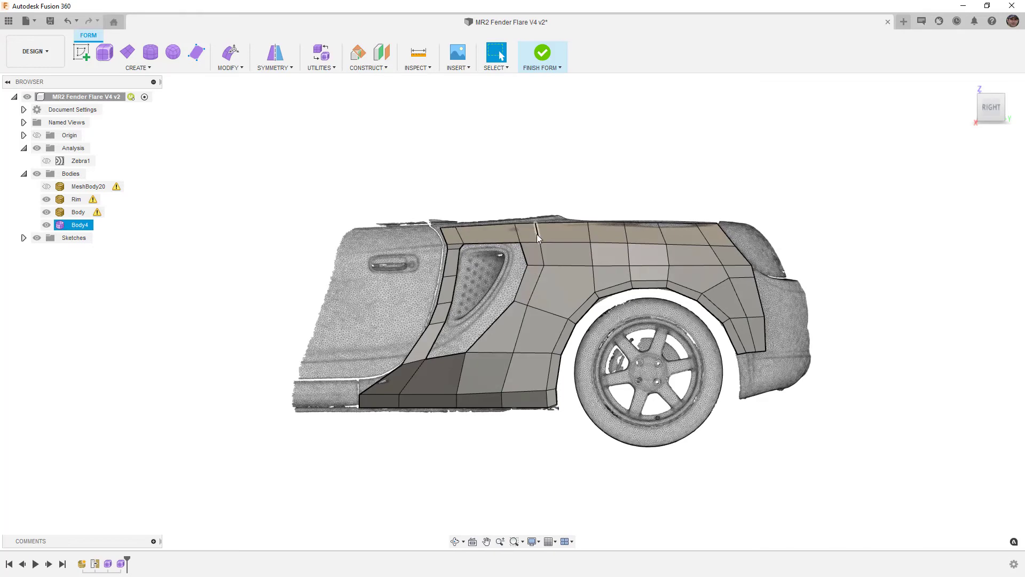
double_click(537, 234)
key("Delete")
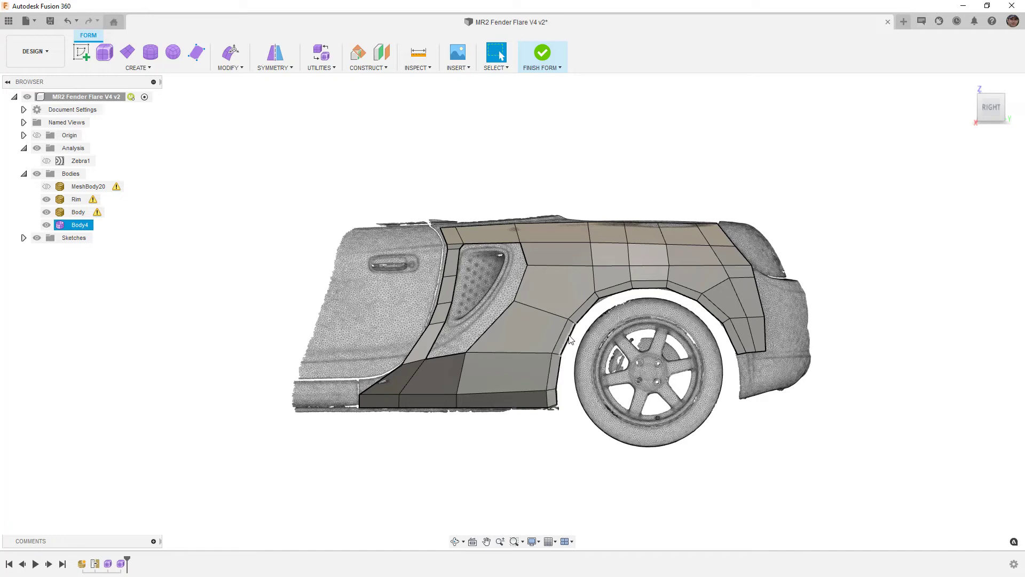
scroll(553, 396, "up", 2)
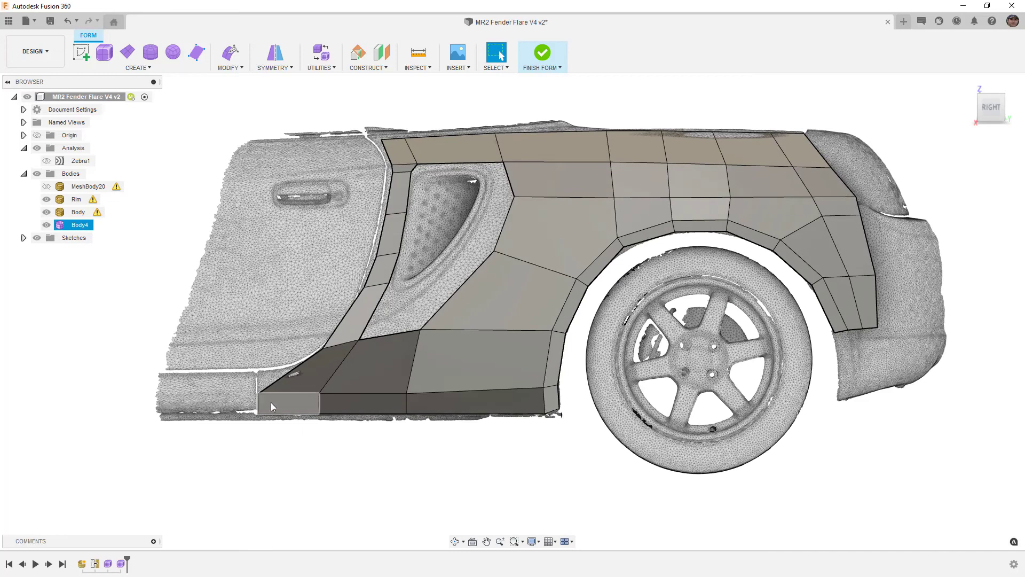
mouse_move(488, 451)
middle_mouse_down("shift")
mouse_move(493, 424)
mouse_move(488, 446)
middle_mouse_up("shift")
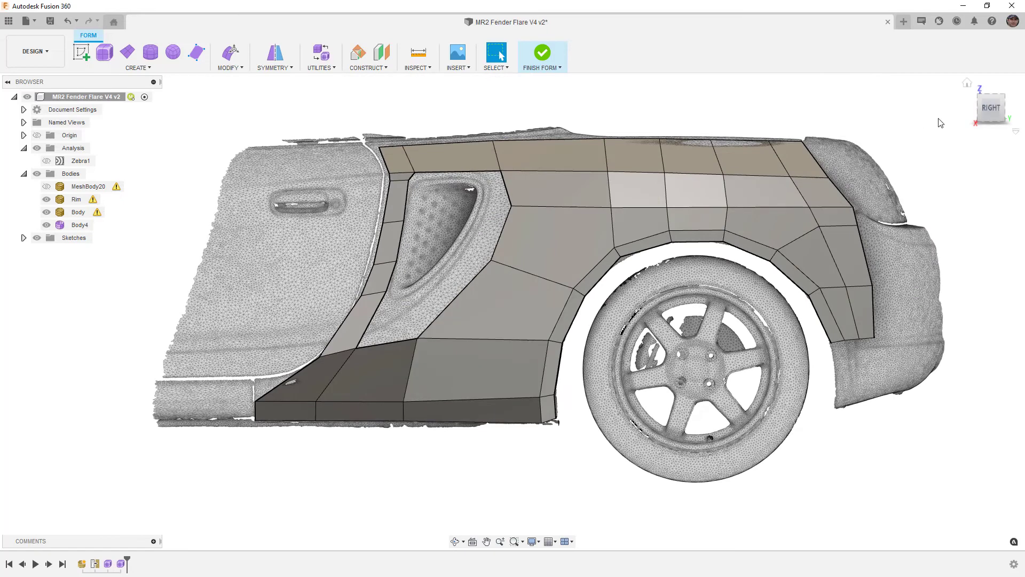
scroll(423, 428, "down", 4)
middle_click_drag(588, 384, 561, 373)
left_click(568, 246)
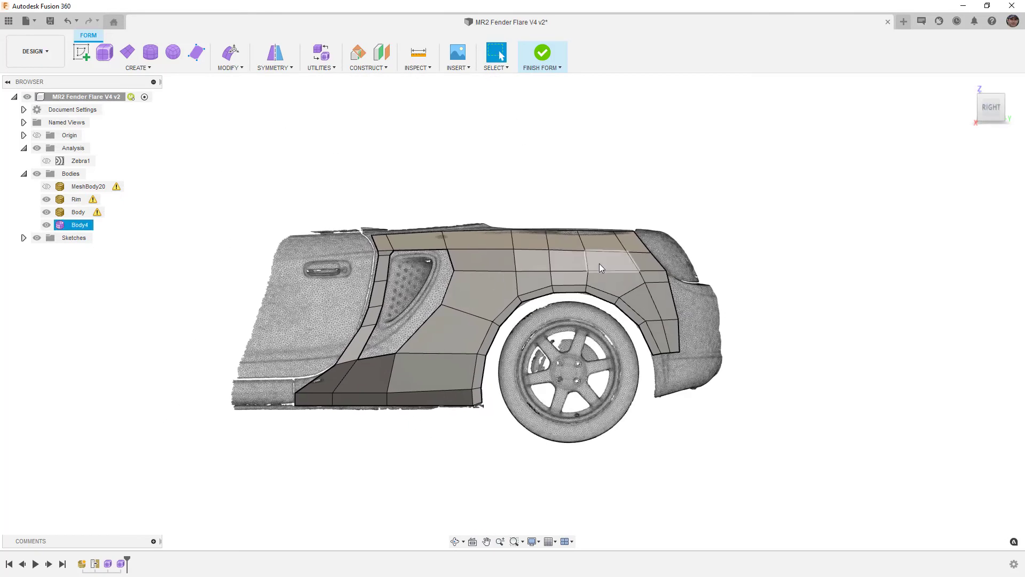
Compare the face behind the vent in smooth and box display, and delete the two stacked edges in the upper bands above the wheel arch
left_click(488, 296)
key("ctrl+3")
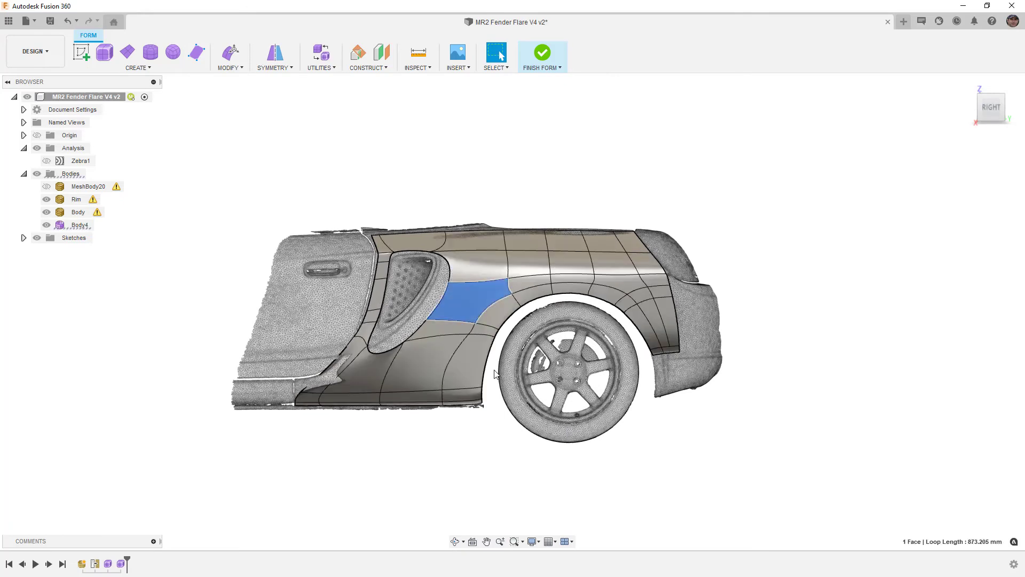
key("ctrl+1")
scroll(577, 245, "up", 2)
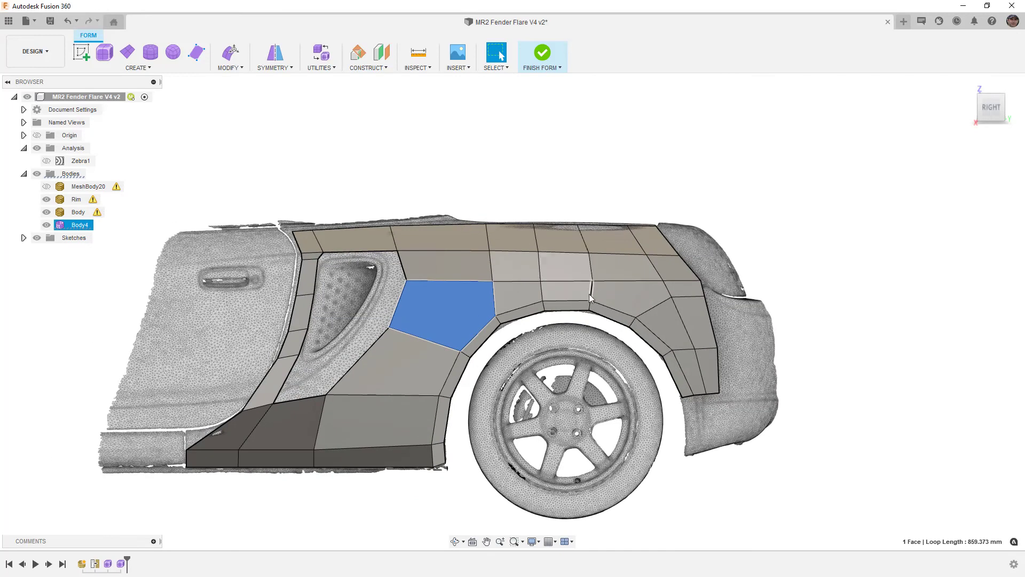
left_click(587, 244)
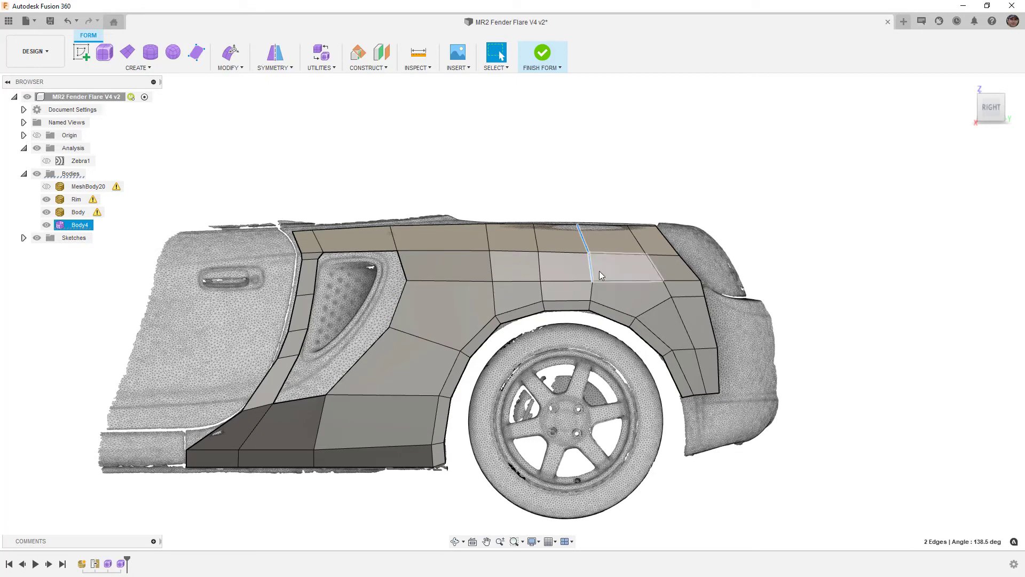
key("Escape")
Insert a single edge at 0.50 in the upper band above the wheel arch and connect it through the band below with Insert Point
left_click(641, 243)
left_click(231, 67)
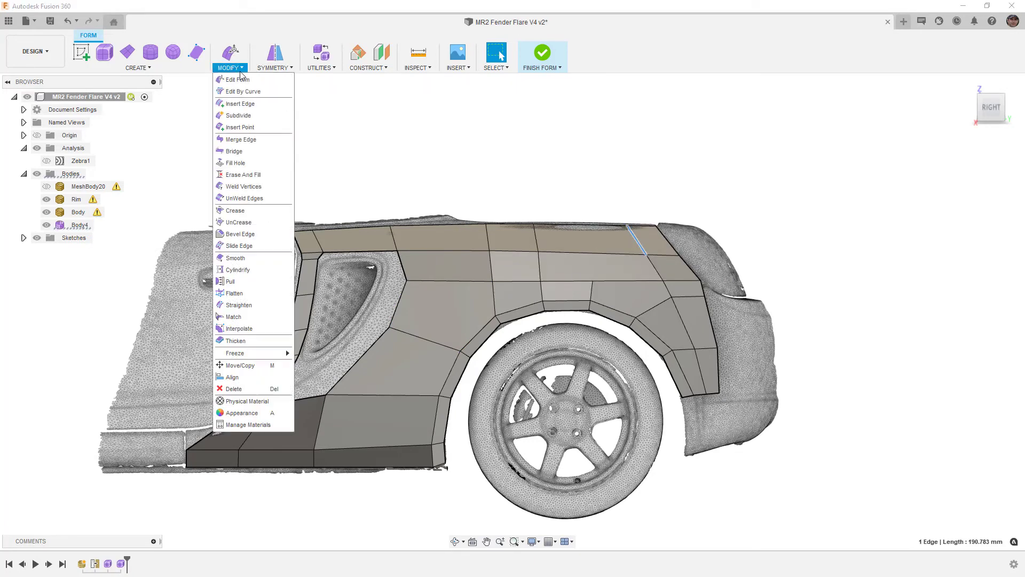
left_click(241, 103)
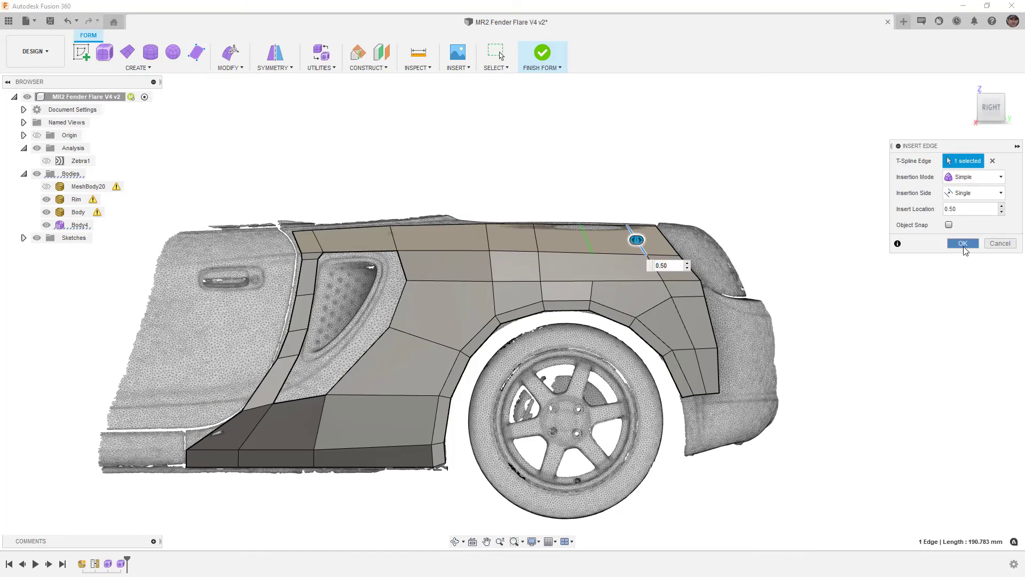
left_click(963, 243)
left_click(231, 67)
left_click(246, 129)
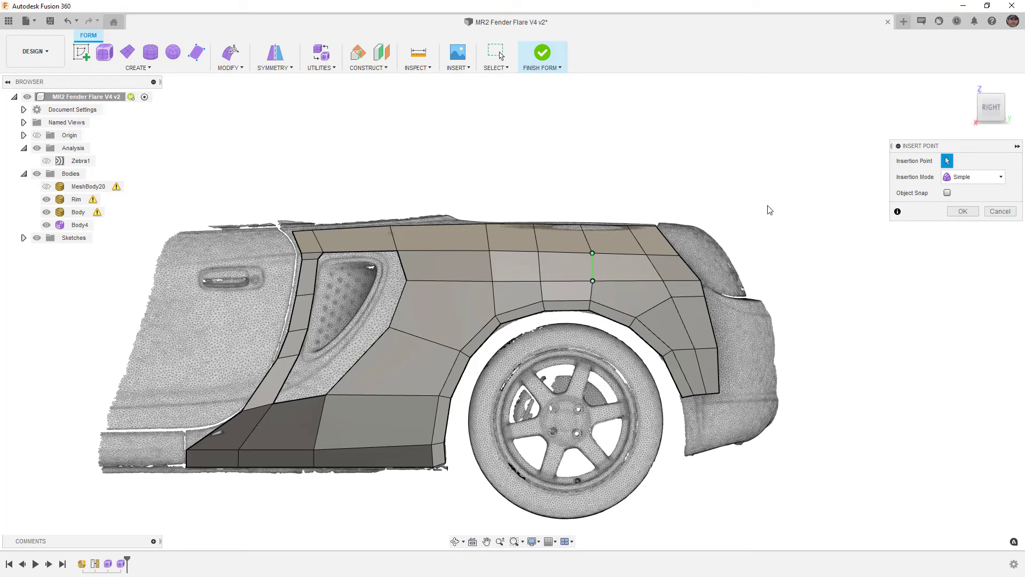
key("Escape")
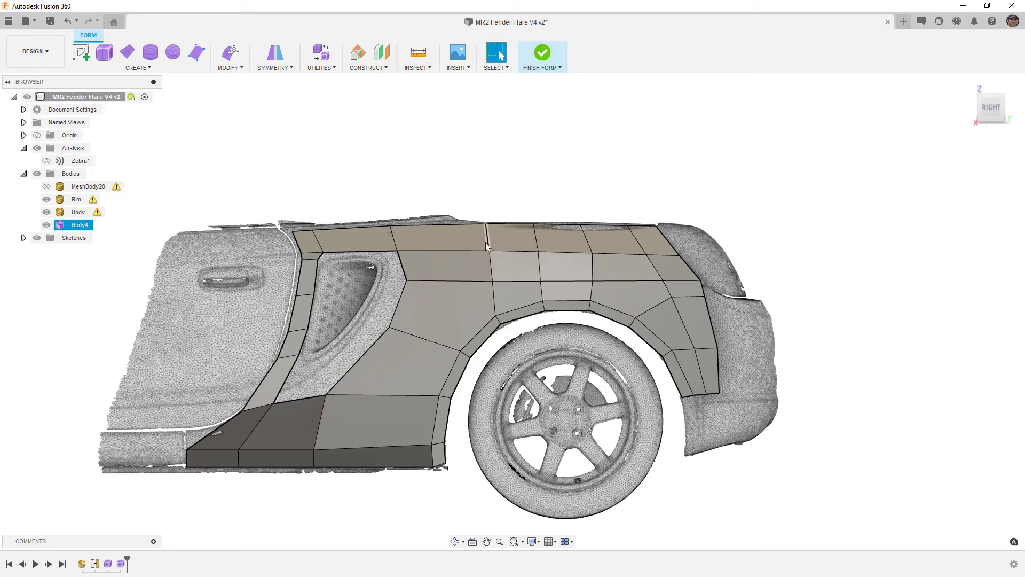
Delete the two stacked band edges behind the vent and insert a new edge midway across the widened upper-band face
left_click(489, 262)
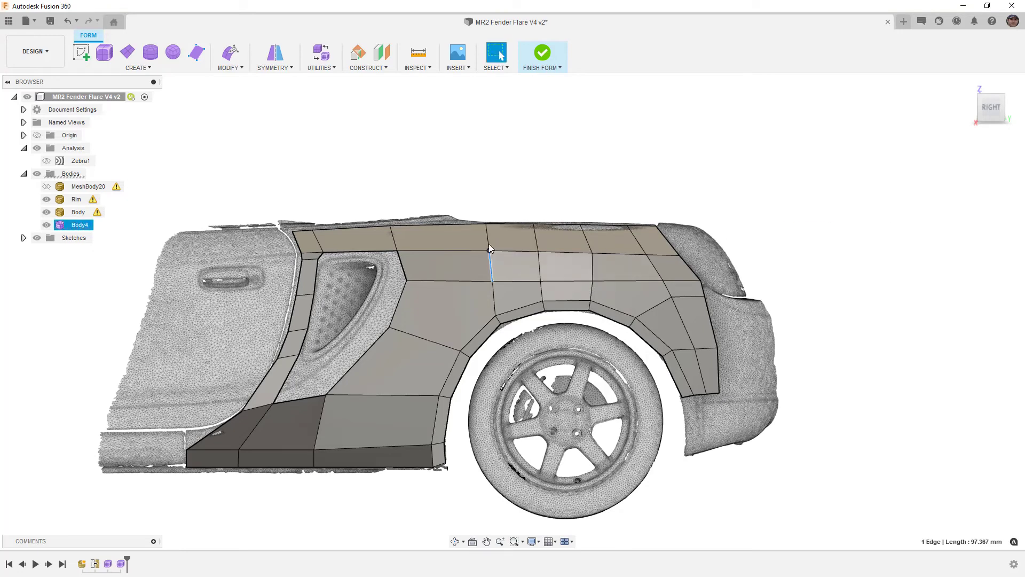
key("Delete")
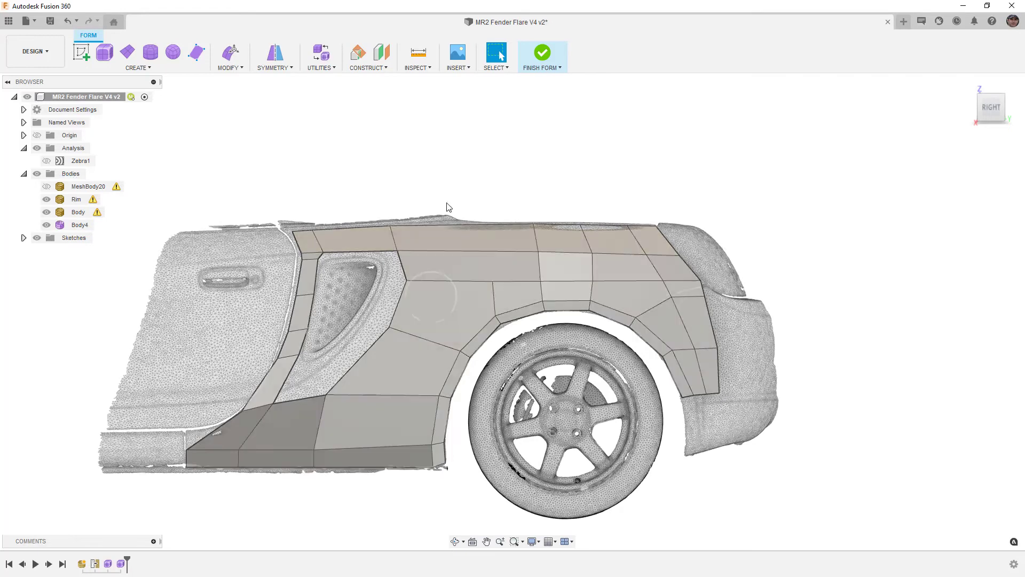
left_click(230, 67)
left_click(235, 100)
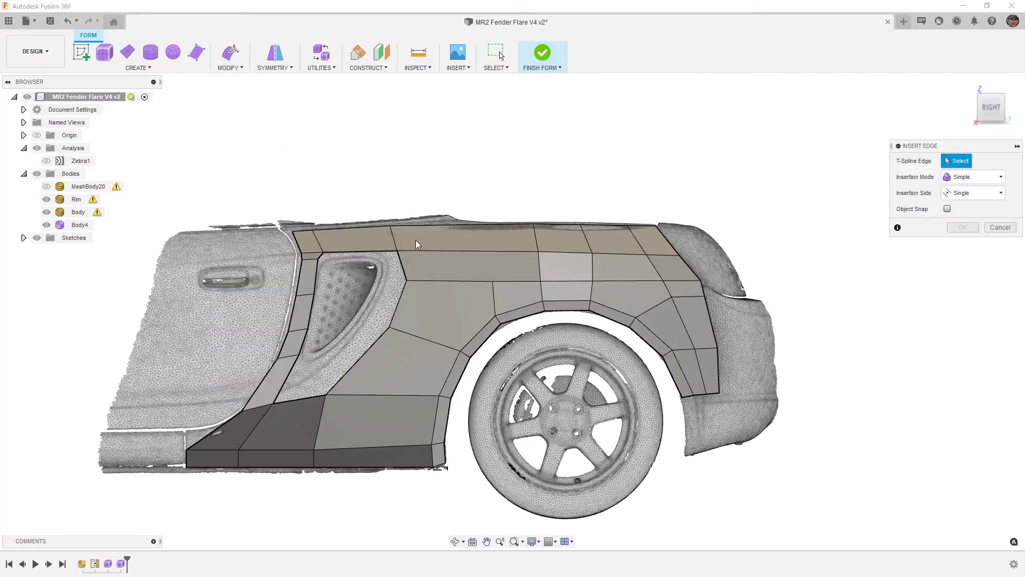
left_click(394, 236)
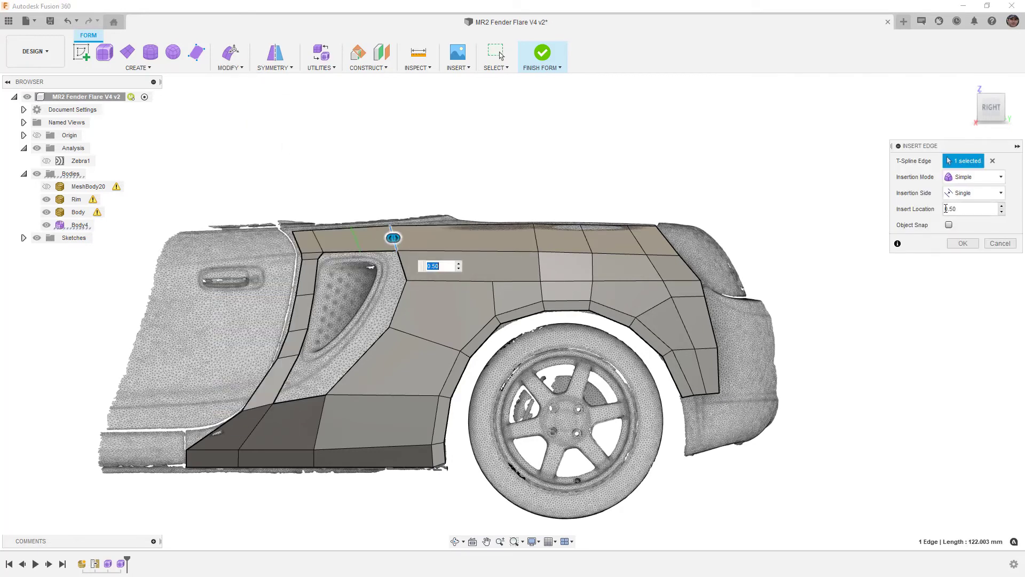
key("Return")
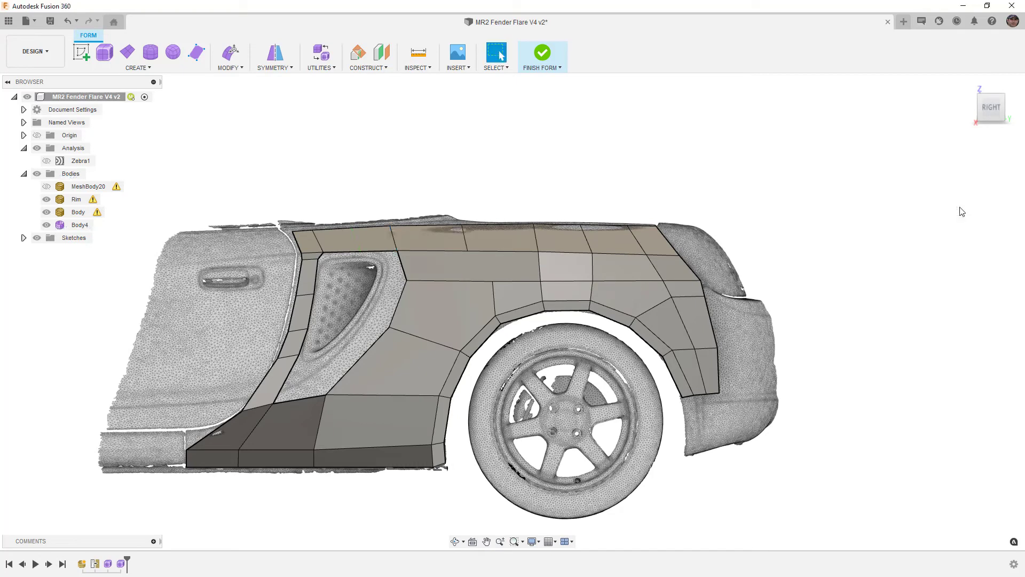
Use Insert Point to connect the new upper-band edge diagonally down through the faces behind the vent to the wheel-arch lip
left_click(230, 67)
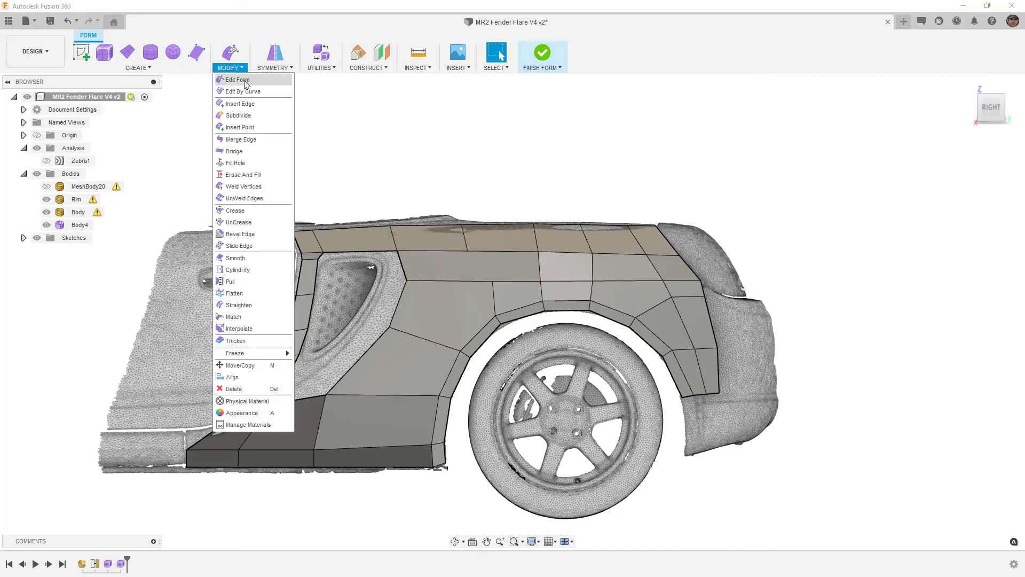
left_click(240, 115)
left_click(469, 251)
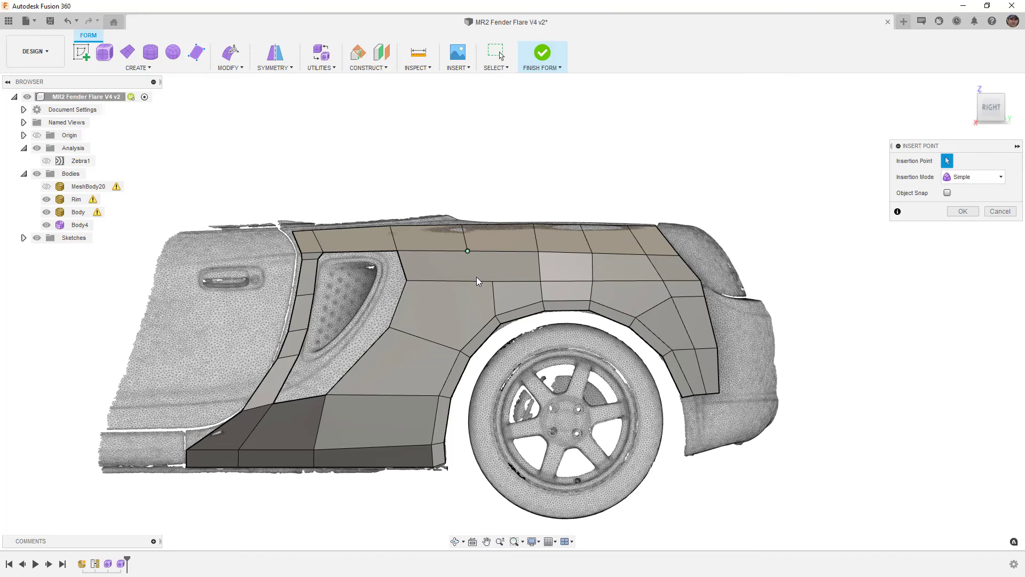
left_click(496, 316)
key("Return")
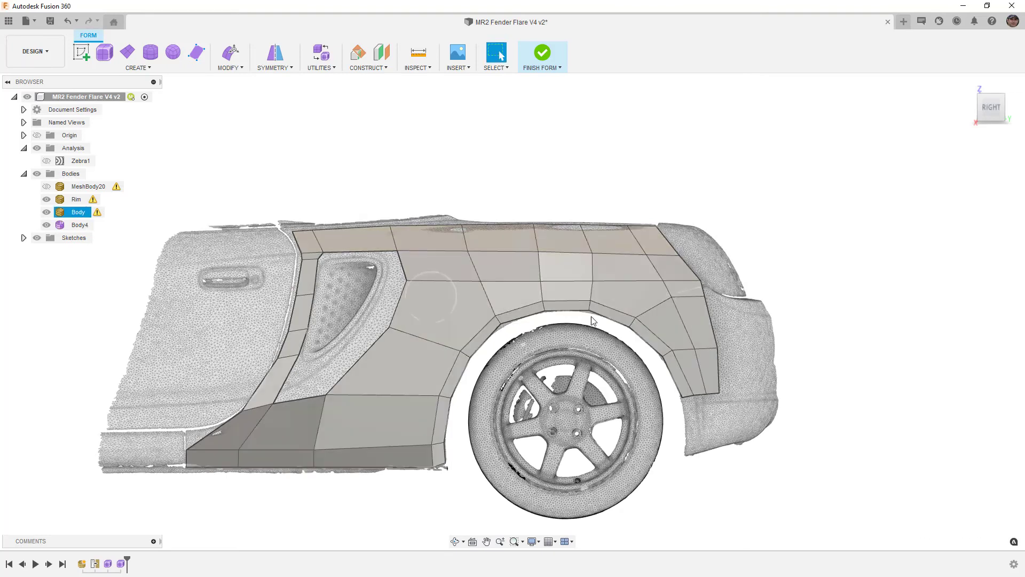
Switch the fender body to smooth display and show the Zebra analysis on it
middle_click_drag(457, 299, 531, 329, "shift")
left_click(531, 329)
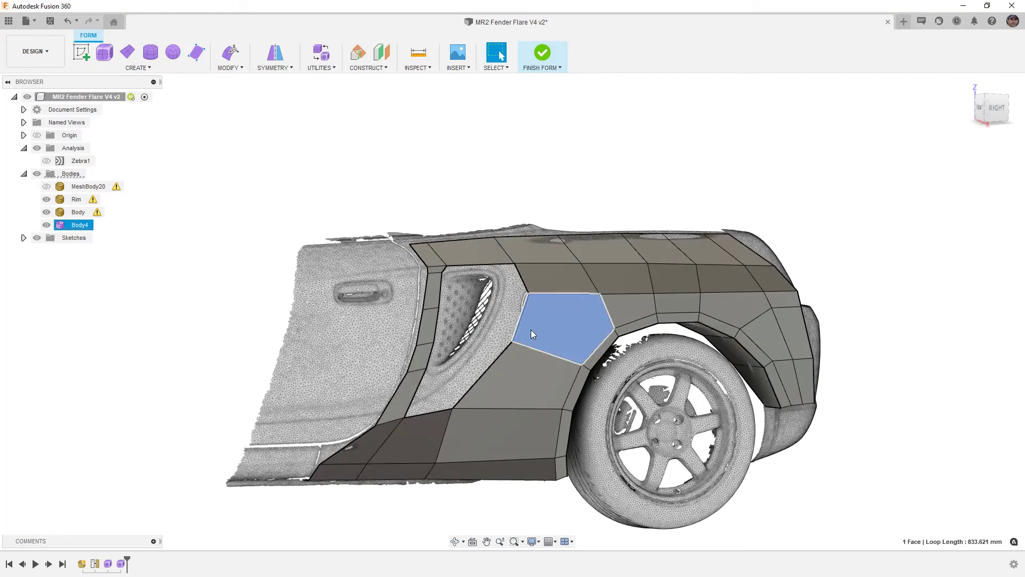
key("alt+3")
middle_click_drag(700, 331, 647, 318, "shift")
left_click(46, 161)
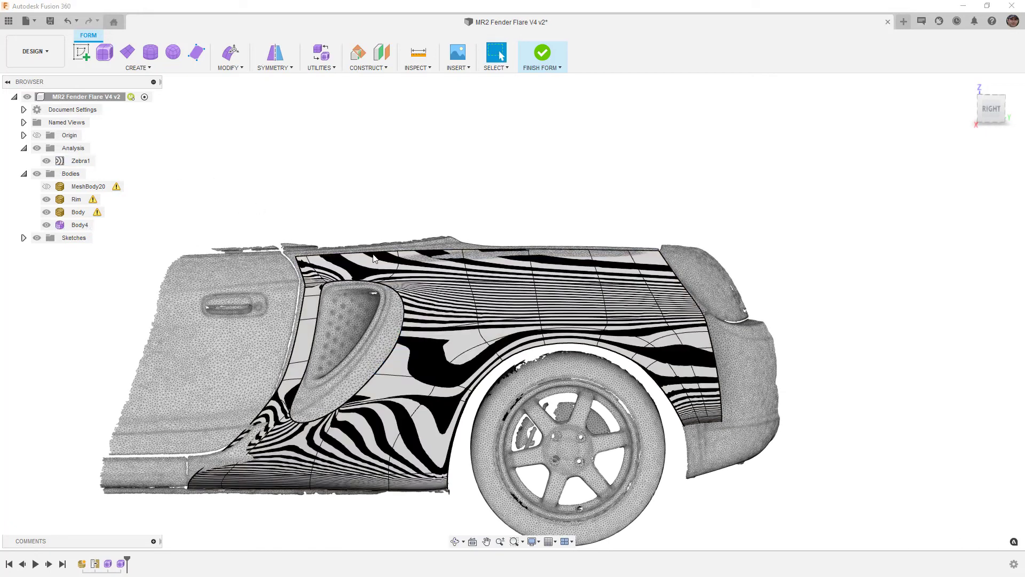
left_click(559, 270)
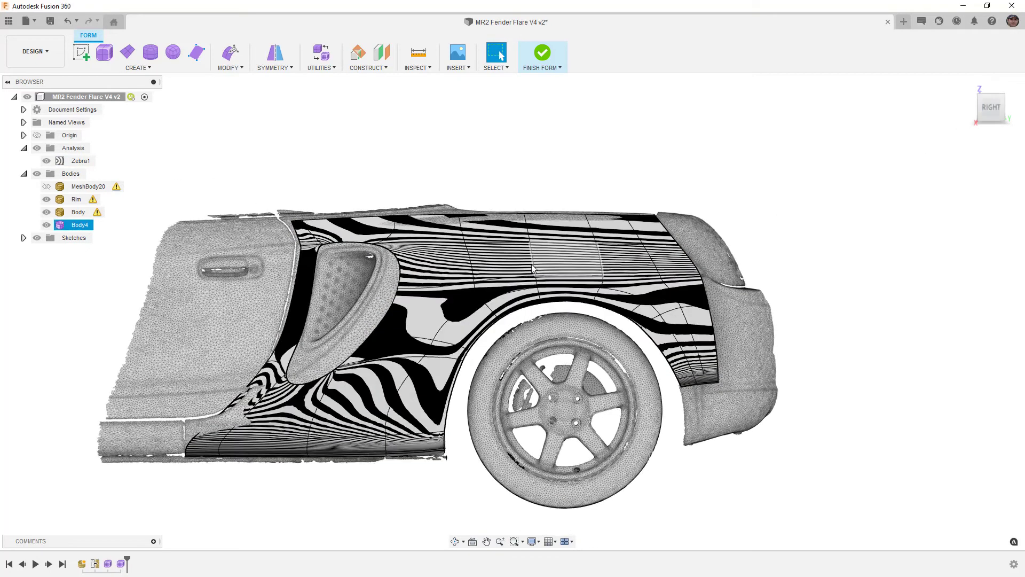
Examine the zebra stripe flow across the faces between the vent and the area above the wheel arch
scroll(482, 260, "up", 6)
scroll(481, 268, "up", 3)
middle_click_drag(482, 267, 284, 222)
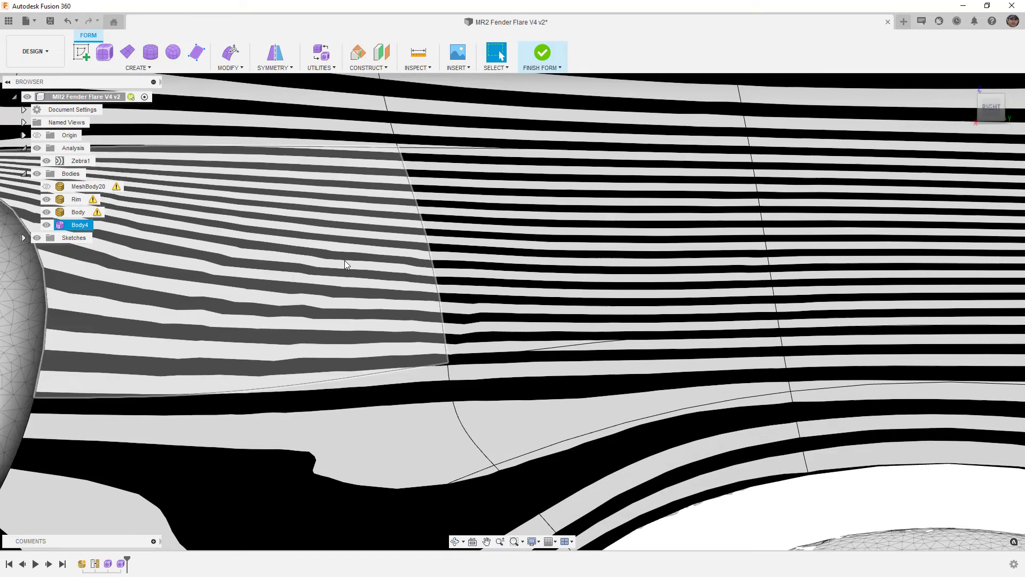
scroll(338, 263, "down", 5)
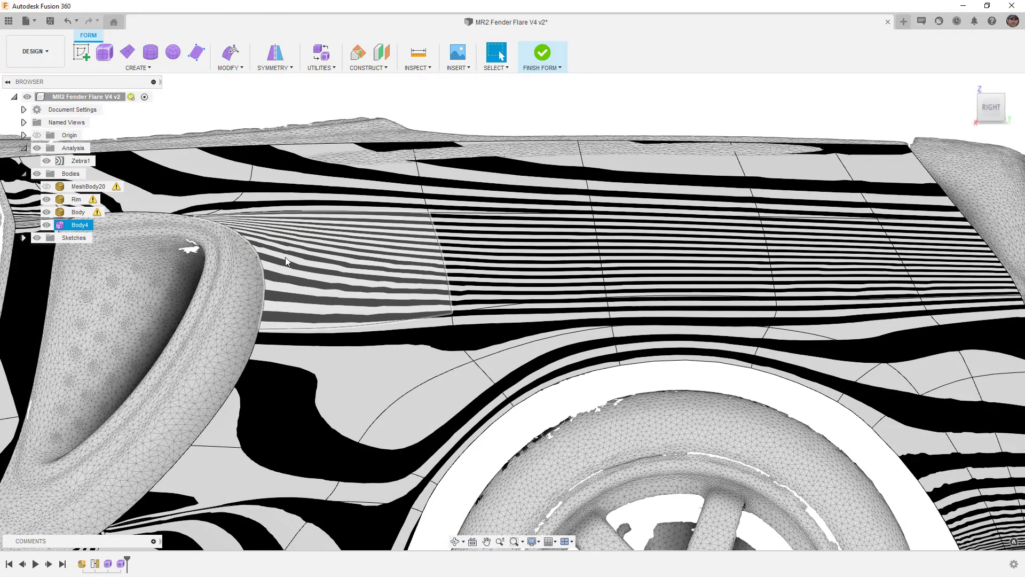
scroll(274, 264, "up", 4)
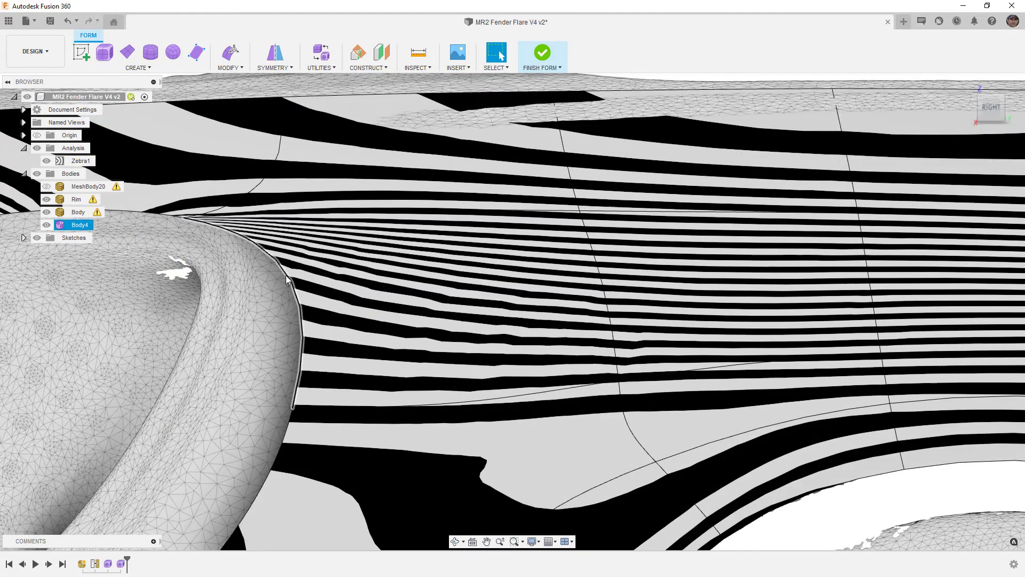
left_click(286, 277)
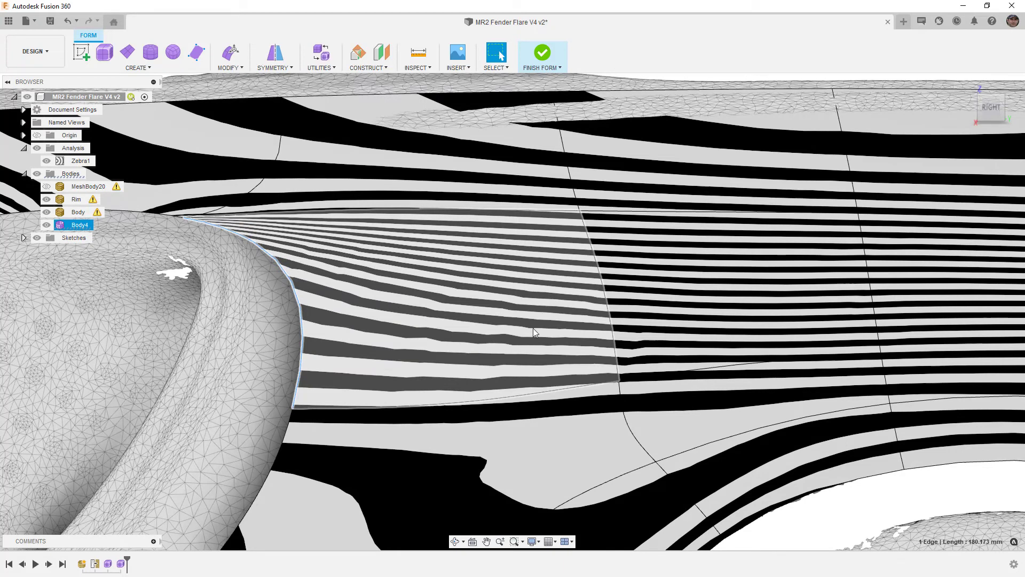
left_click(660, 291)
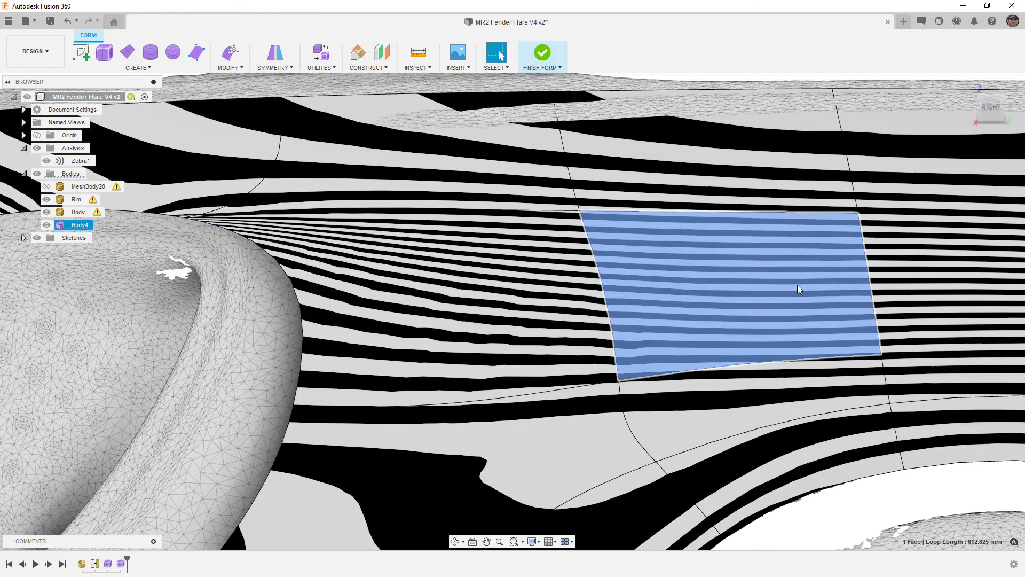
scroll(854, 286, "down", 5)
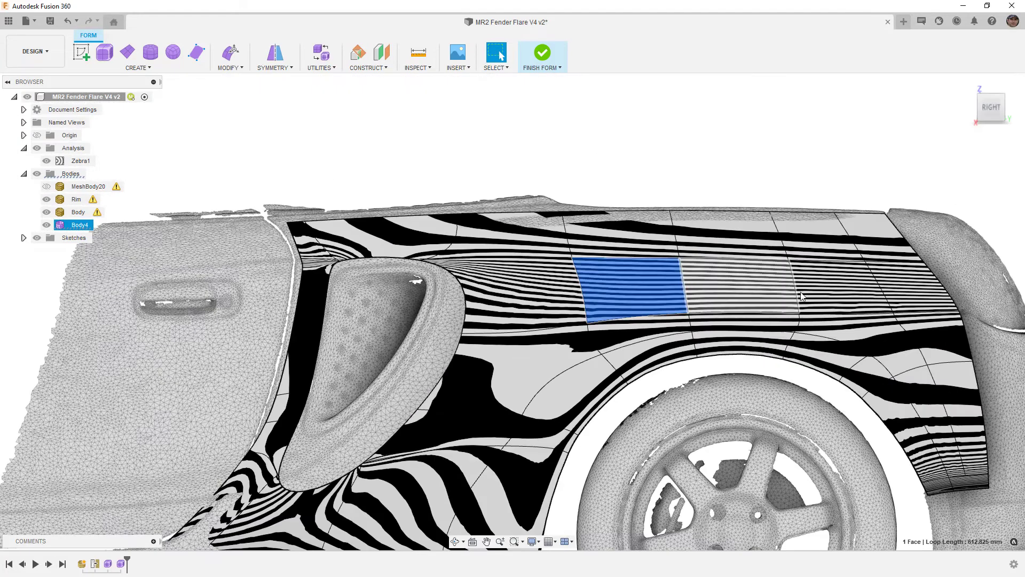
scroll(835, 299, "down", 3)
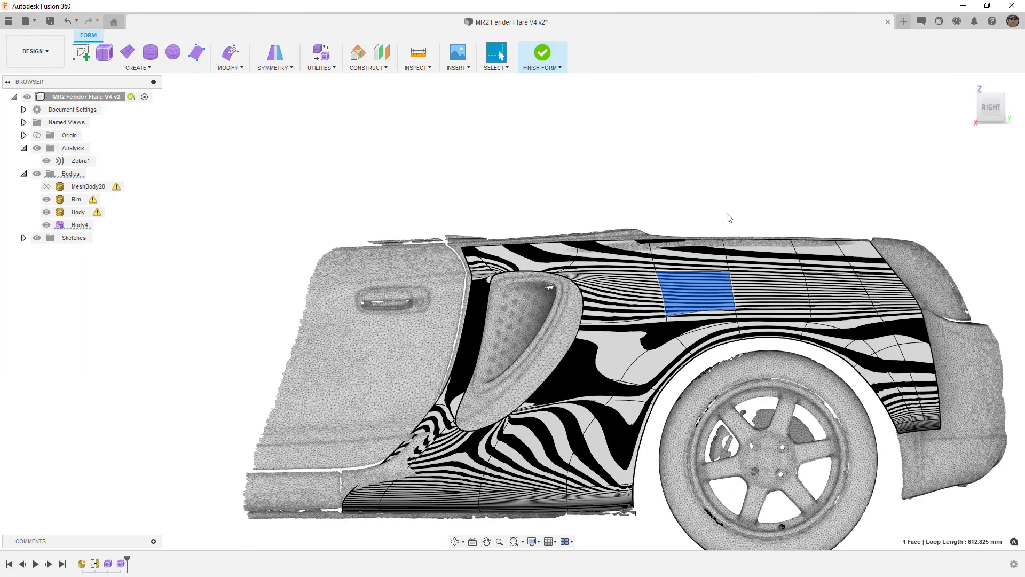
middle_click_drag(695, 237, 997, 134, "shift")
left_click(993, 109)
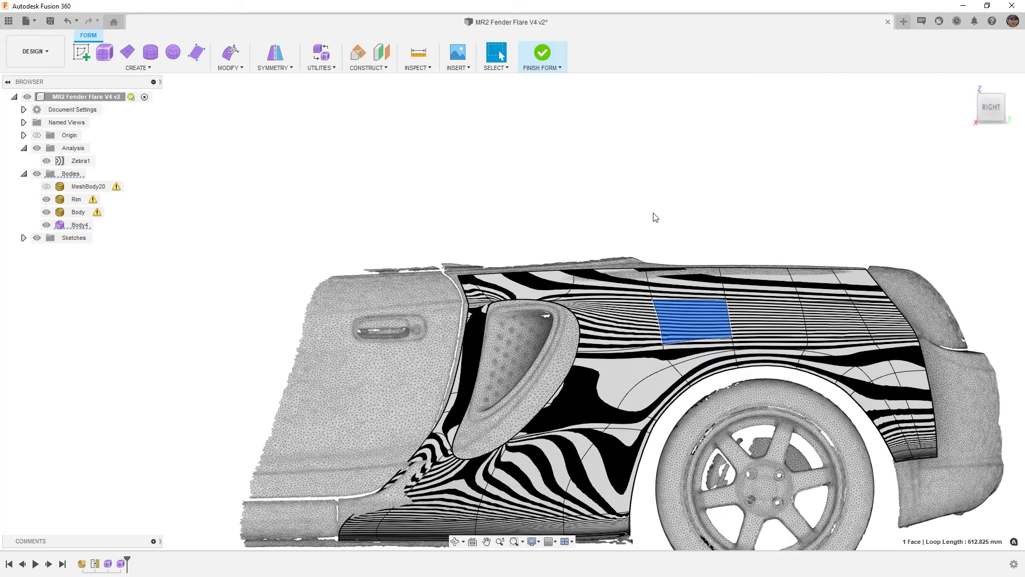
left_click_drag(649, 214, 561, 117)
key("Escape")
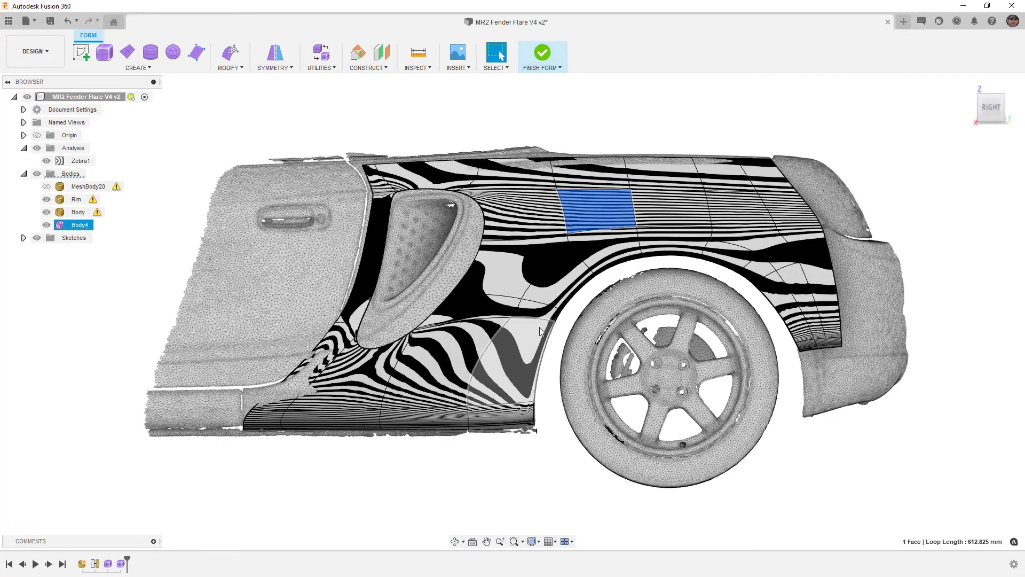
Hide the Zebra analysis and inspect the smooth shaded fender surface without edges from several angles
left_click(47, 160)
middle_click_drag(373, 374, 443, 388, "shift")
left_click(443, 394)
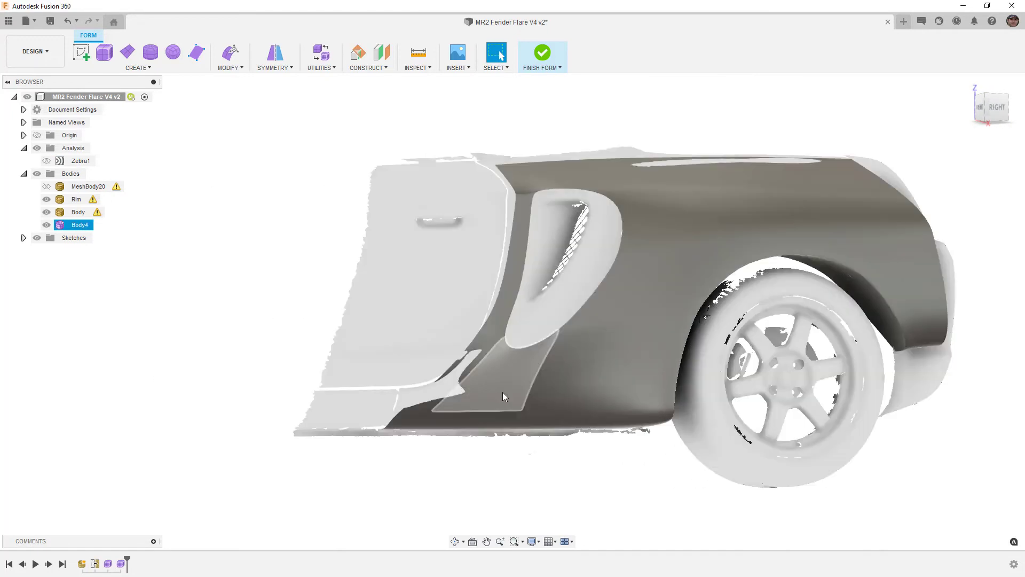
middle_click_drag(659, 374, 499, 360, "shift")
middle_click_drag(454, 319, 466, 297, "shift")
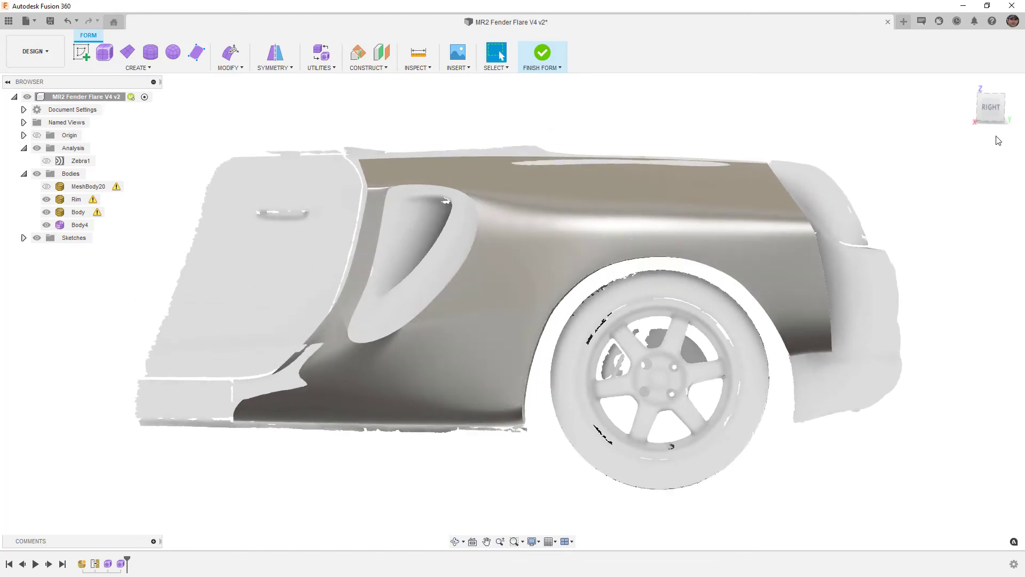
left_click(990, 108)
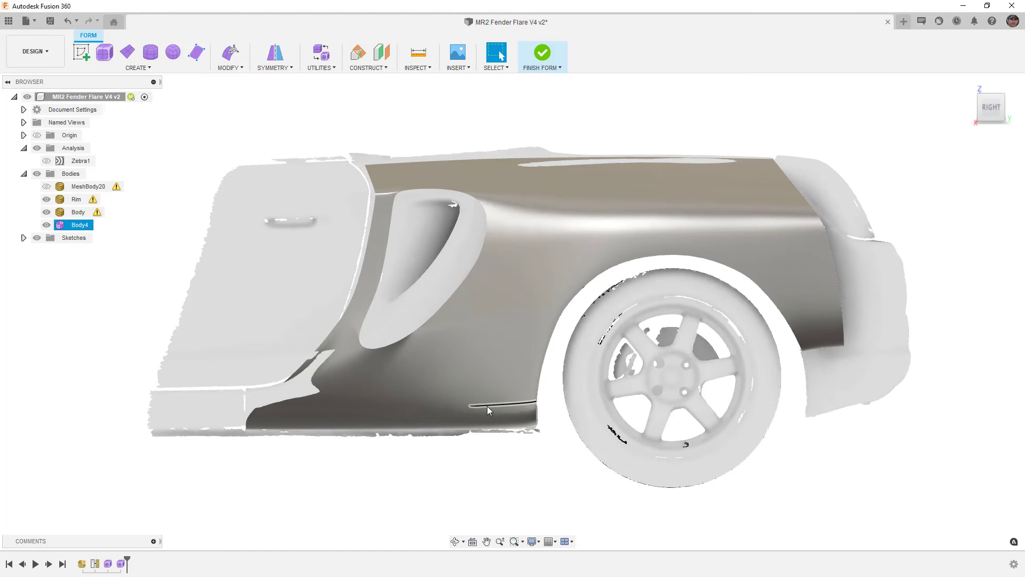
key("Escape")
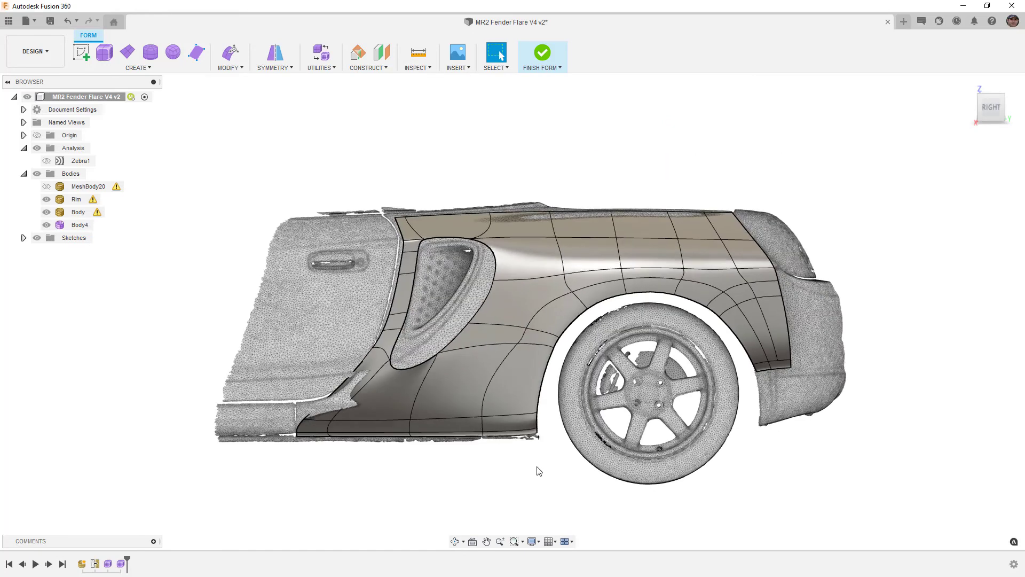
In box display, extrude the vent opening's edge loop inward as a smaller ring and shift it 25 mm toward the rear
left_click(505, 400)
key("alt+1")
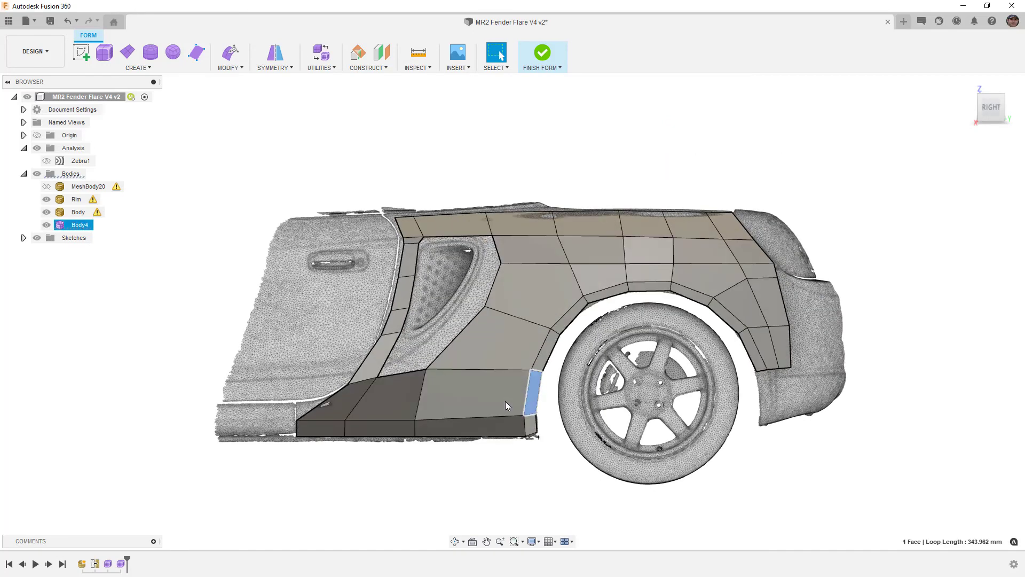
left_click(494, 461)
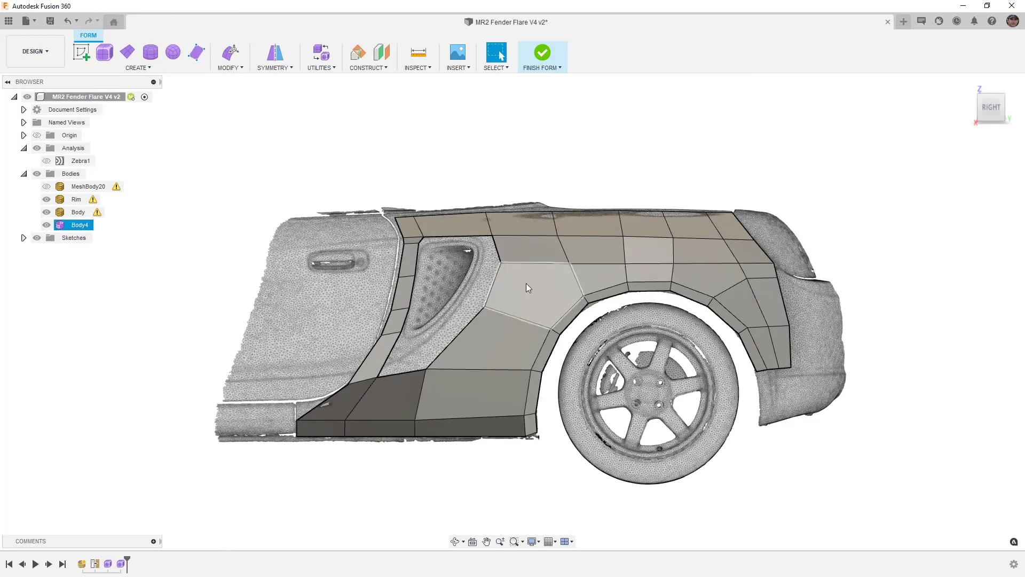
double_click(494, 280)
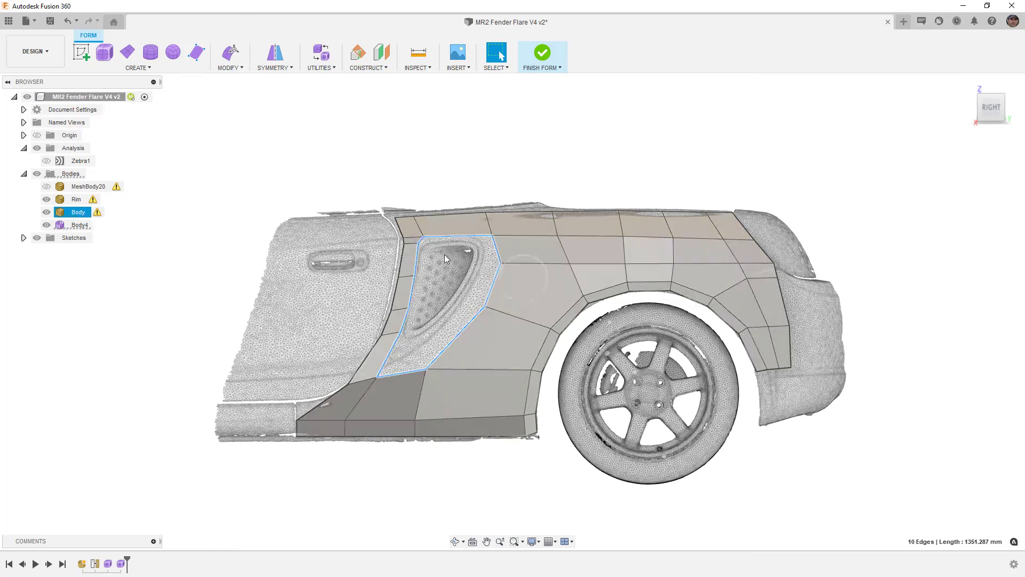
left_click(231, 52)
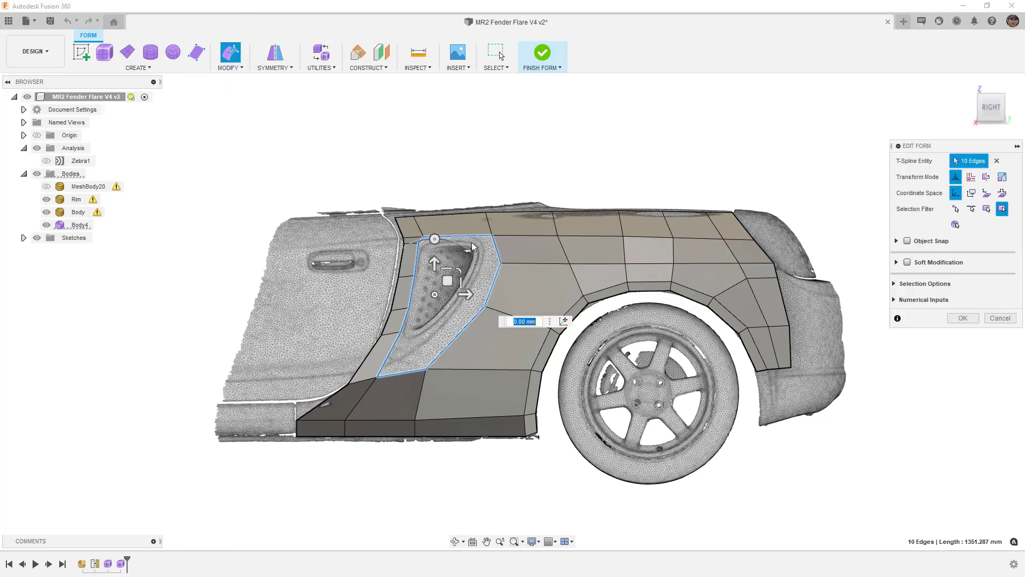
scroll(459, 272, "up", 3)
left_click_drag(443, 281, 443, 284)
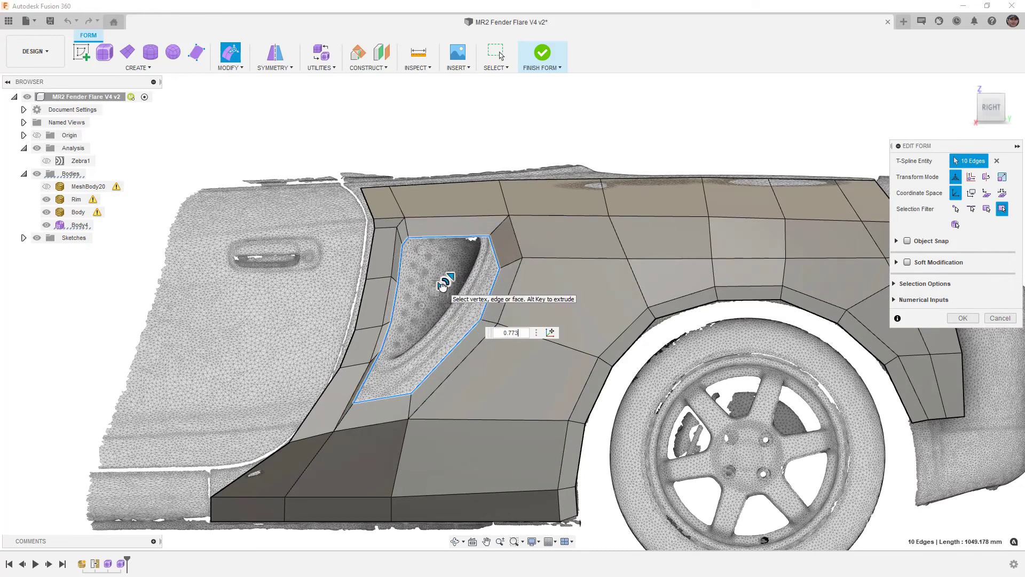
left_click_drag(443, 291, 461, 306)
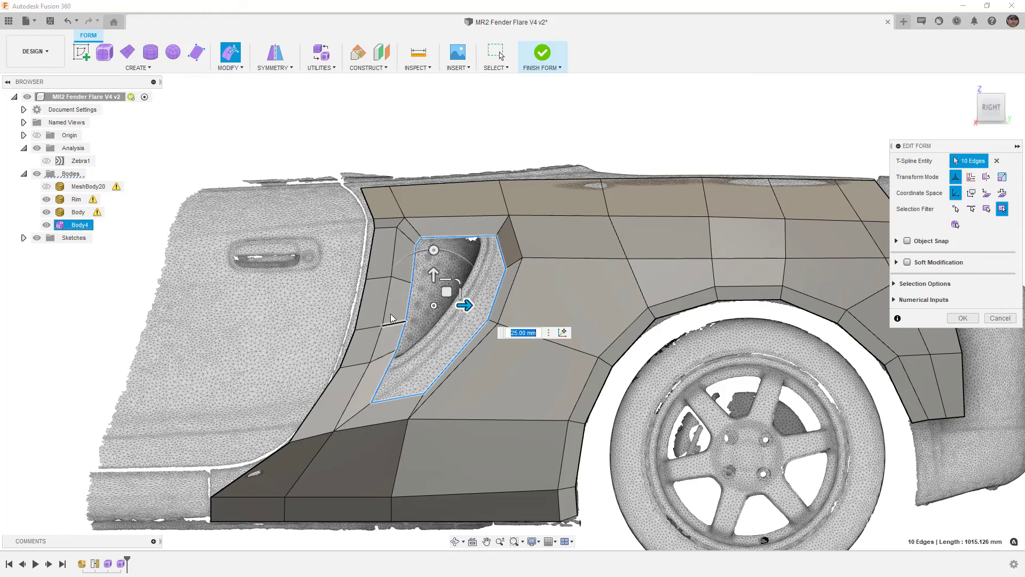
In the top view, extrude the vent ring into the car body by about 53 mm and rearward by about 81 mm
scroll(428, 305, "down", 4)
middle_click_drag(450, 305, 382, 425, "shift")
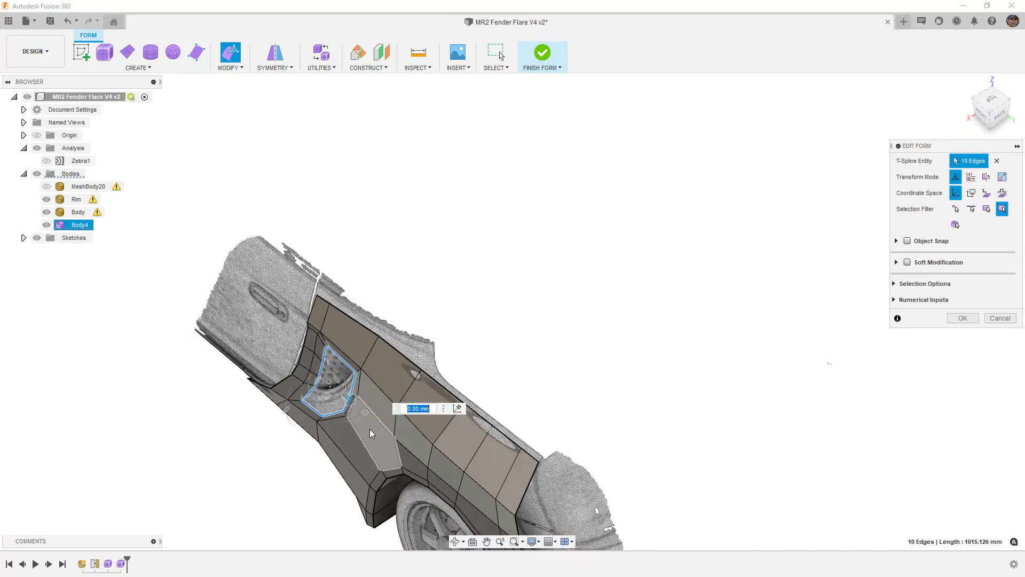
key("alt+3")
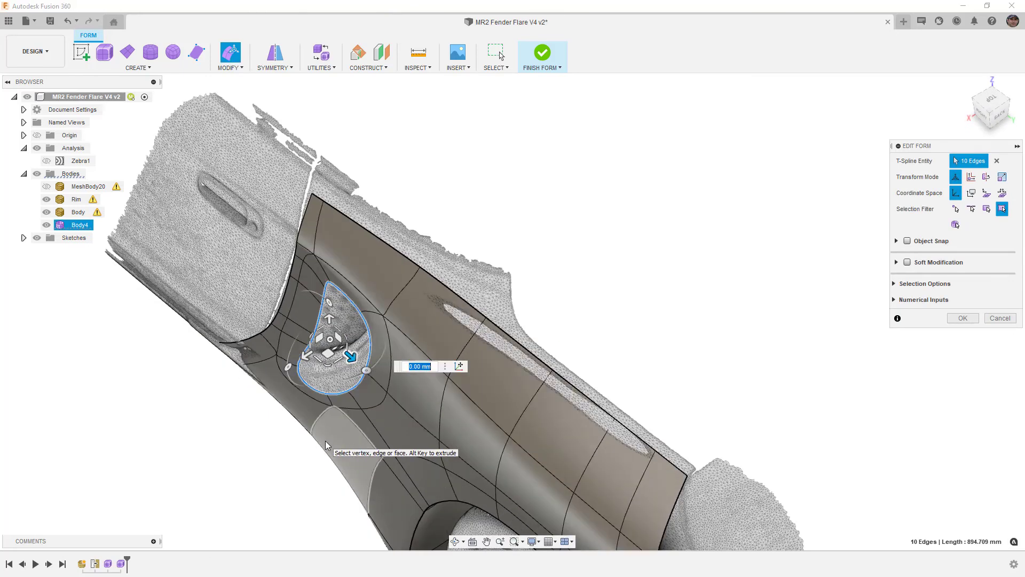
scroll(338, 392, "up", 4)
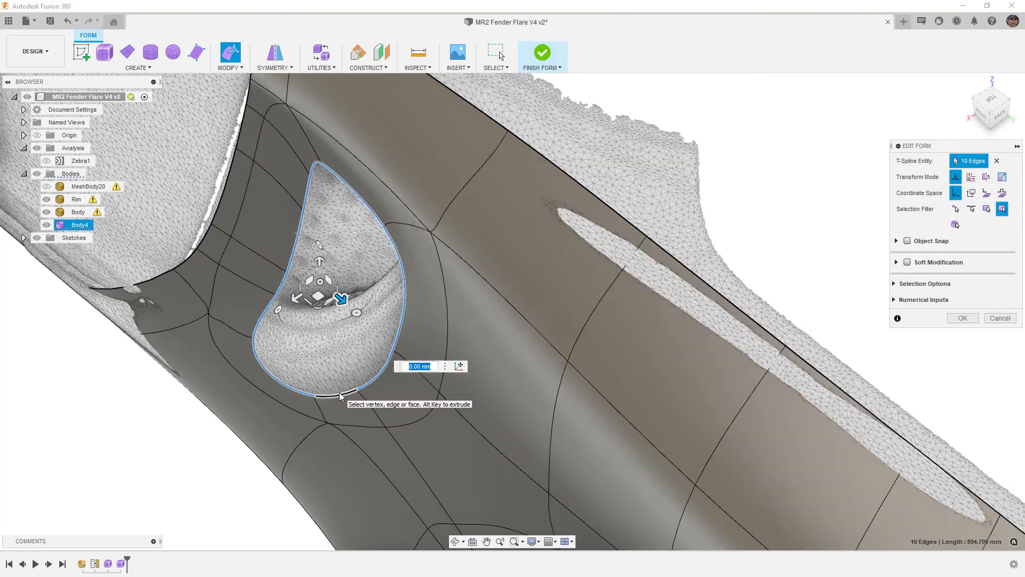
middle_click_drag(337, 407, 303, 422, "shift")
key("alt+1")
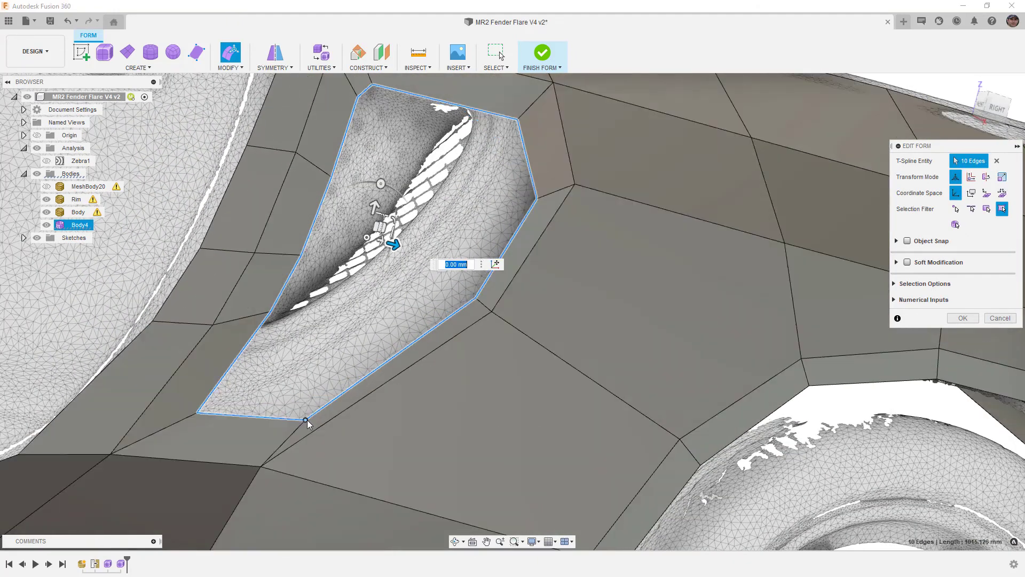
left_click(999, 100)
left_click(951, 108)
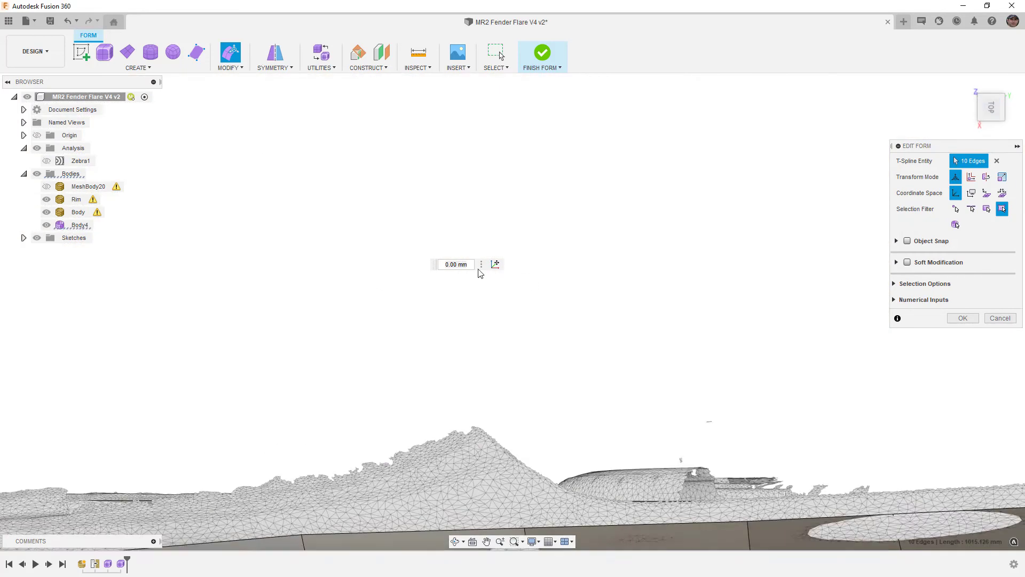
scroll(476, 359, "down", 3)
scroll(409, 406, "up", 3)
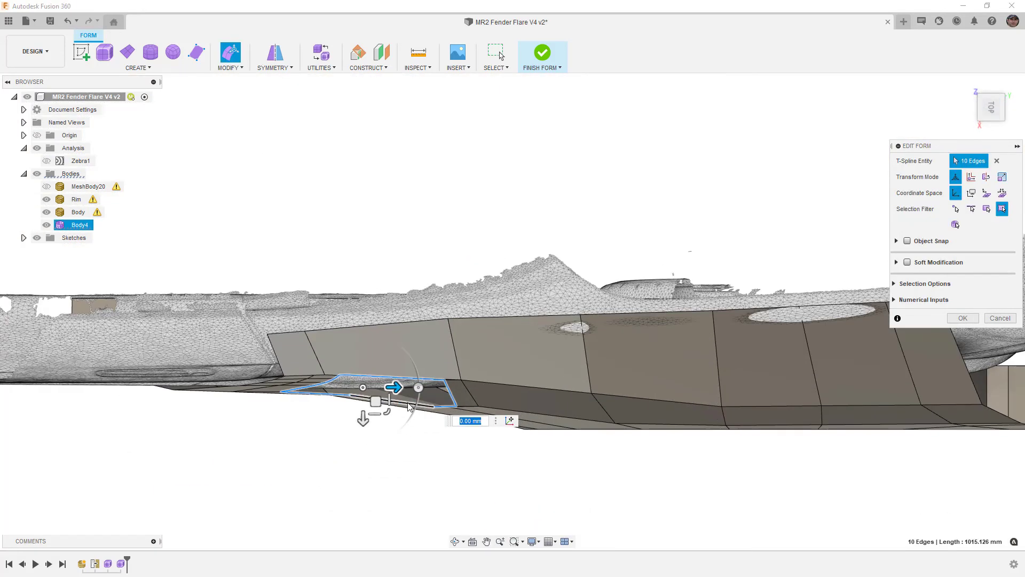
scroll(408, 406, "up", 2)
left_click_drag(369, 400, 430, 354)
scroll(447, 473, "down", 2)
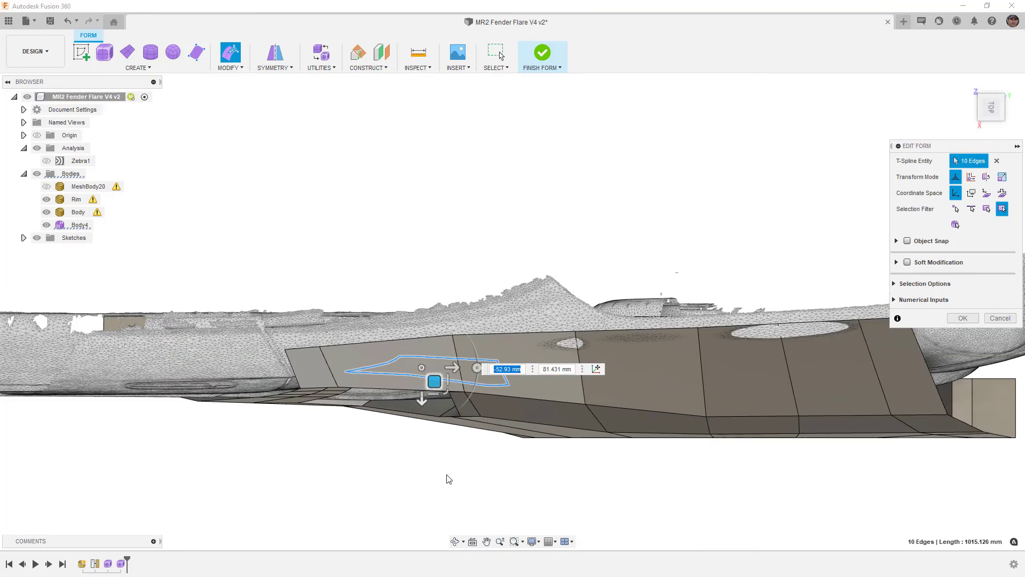
Return the fender to smooth display, hide the Body scan mesh and accept the vent form edit
middle_click_drag(467, 473, 483, 394, "shift")
key("alt+3")
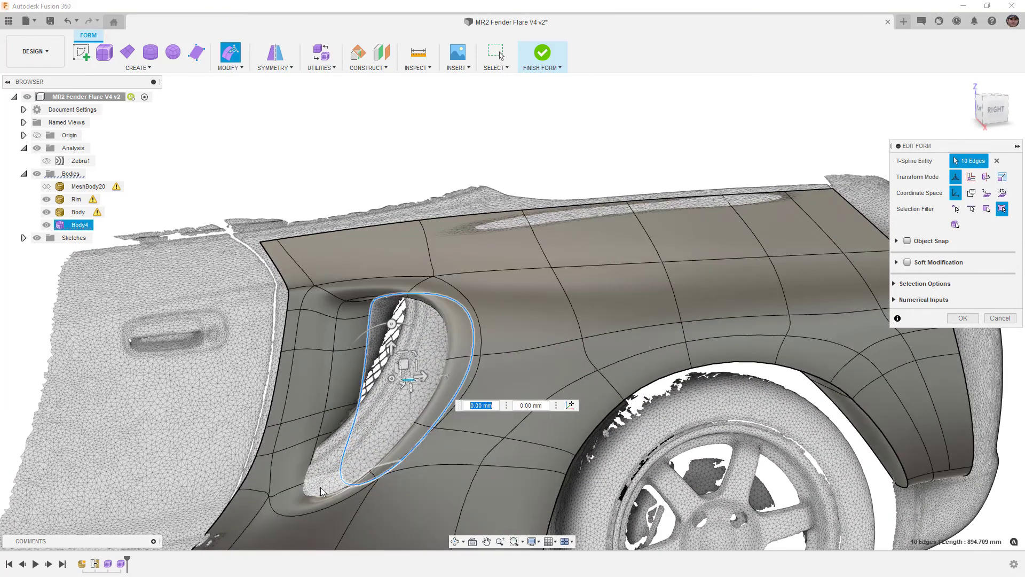
left_click(46, 212)
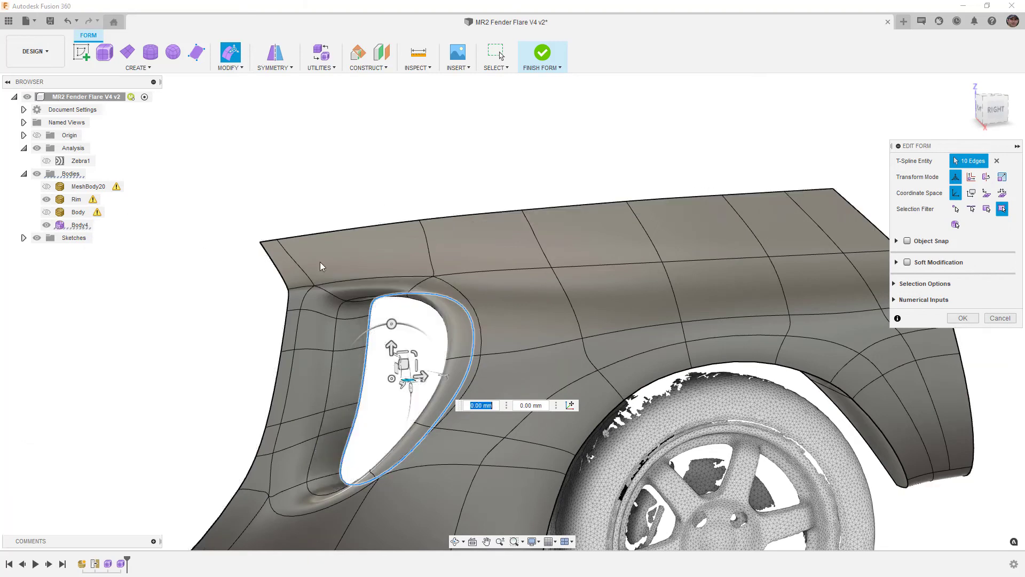
middle_click_drag(378, 356, 422, 349, "shift")
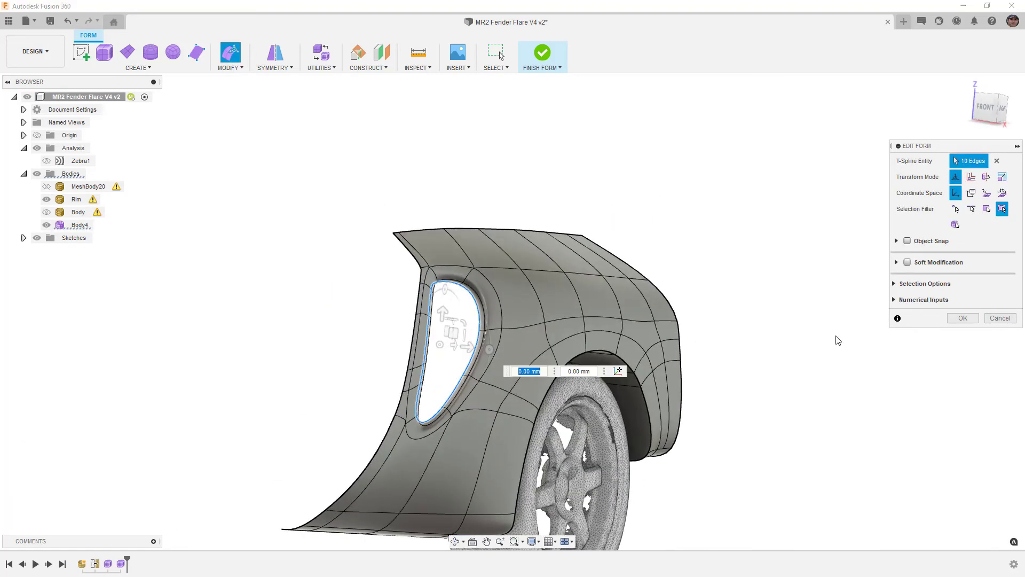
left_click(962, 318)
Inspect the vent recess on the smooth shaded fender without edges from several angles
middle_click_drag(508, 364, 462, 274, "shift")
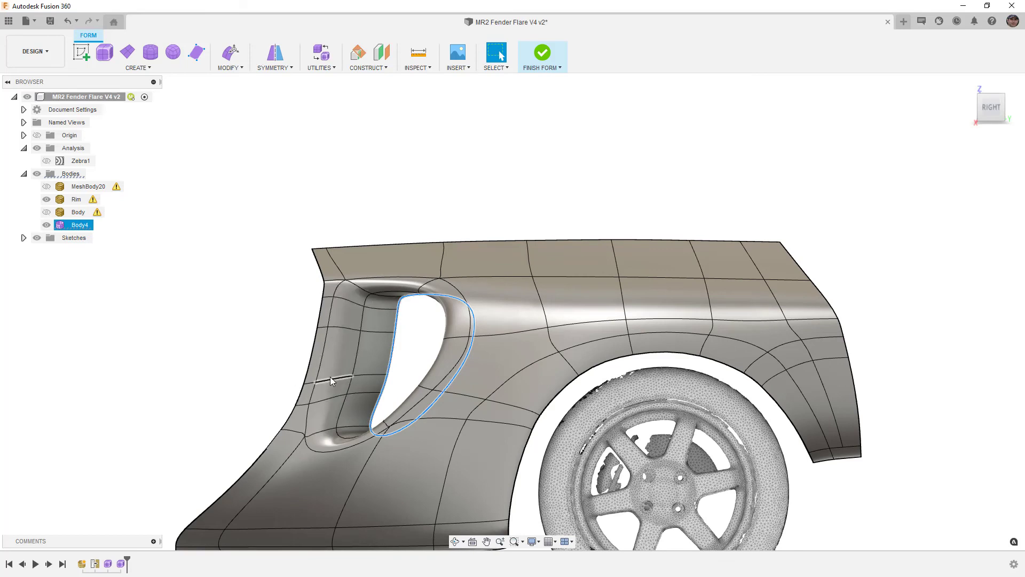
key("alt+3")
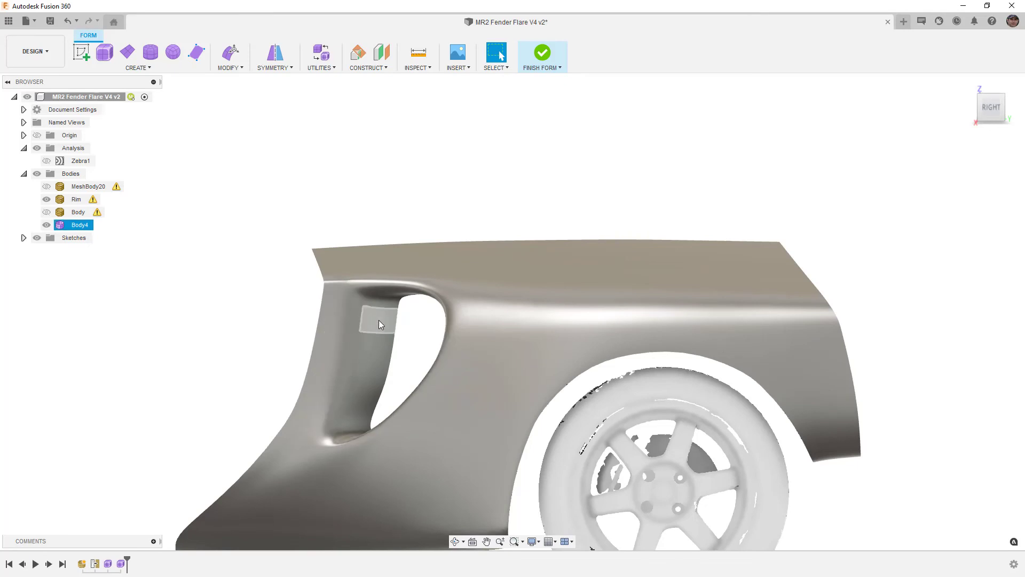
middle_click_drag(383, 319, 493, 334, "shift")
middle_click_drag(529, 381, 439, 347, "shift")
left_click(989, 112)
middle_click_drag(431, 410, 455, 218)
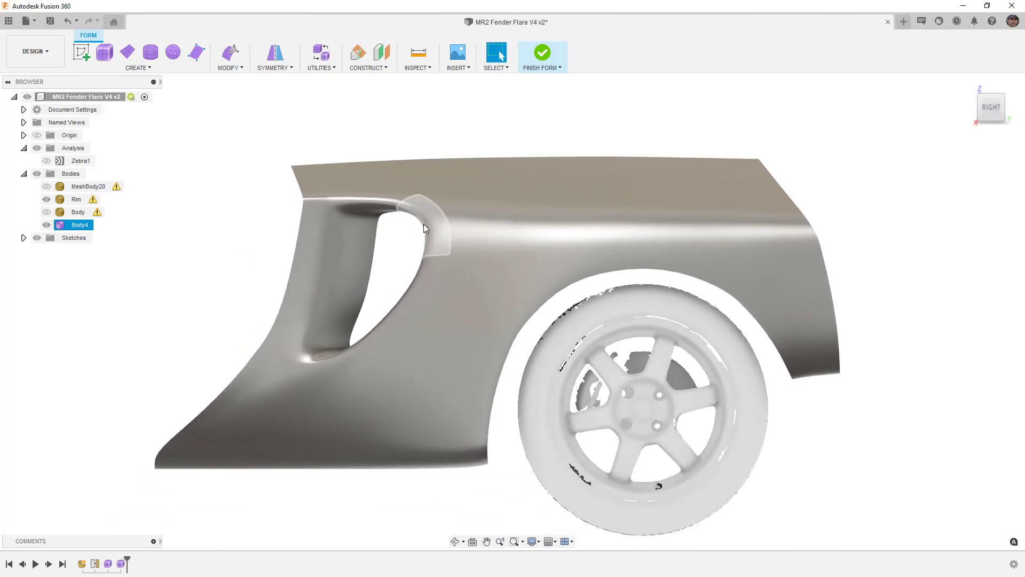
key("Escape")
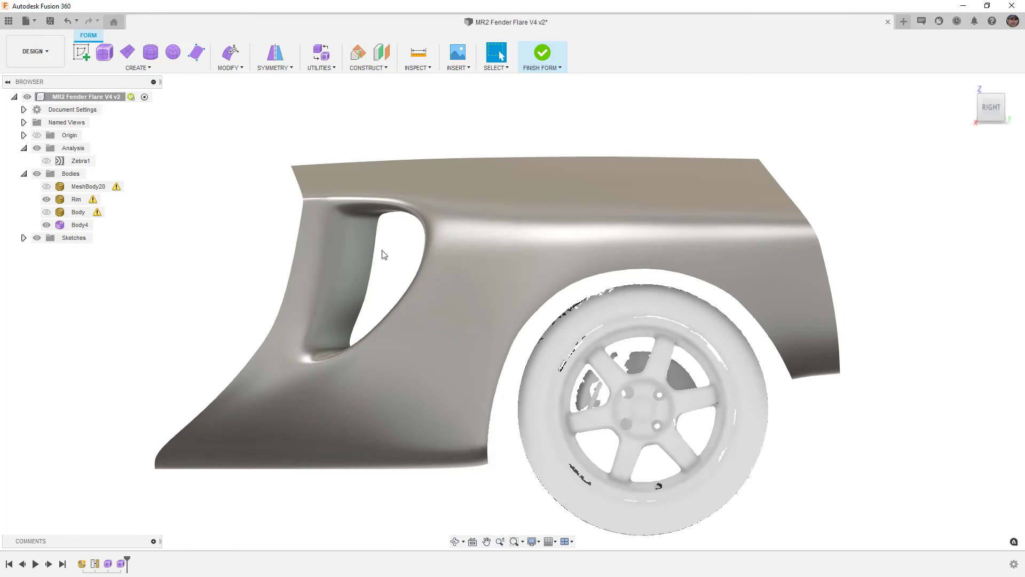
Switch the fender to box display and delete the short edges between the vent's upper front corner and the panel's front border
key("ctrl+1")
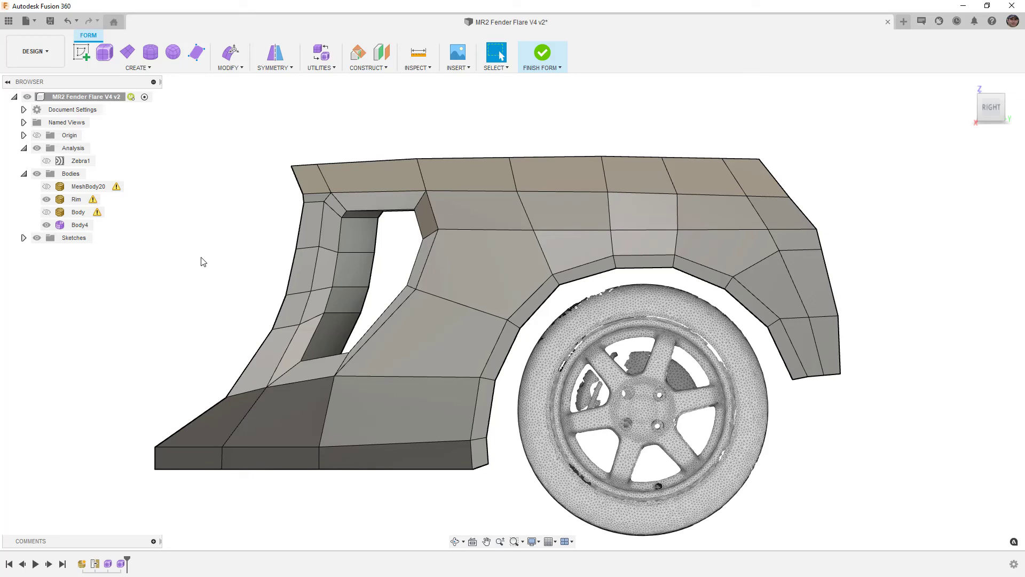
left_click(341, 209)
scroll(341, 214, "up", 4)
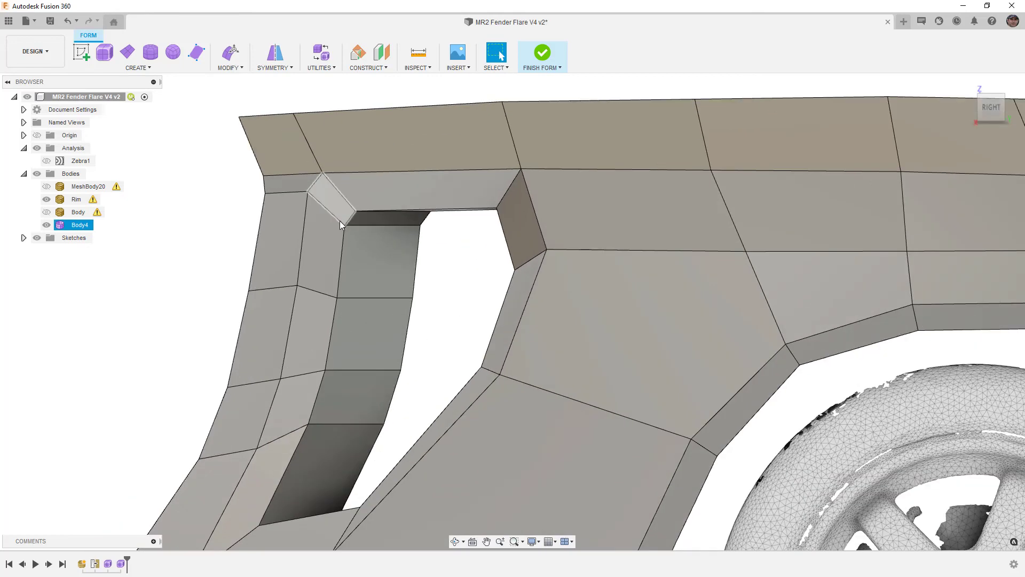
left_click(292, 193)
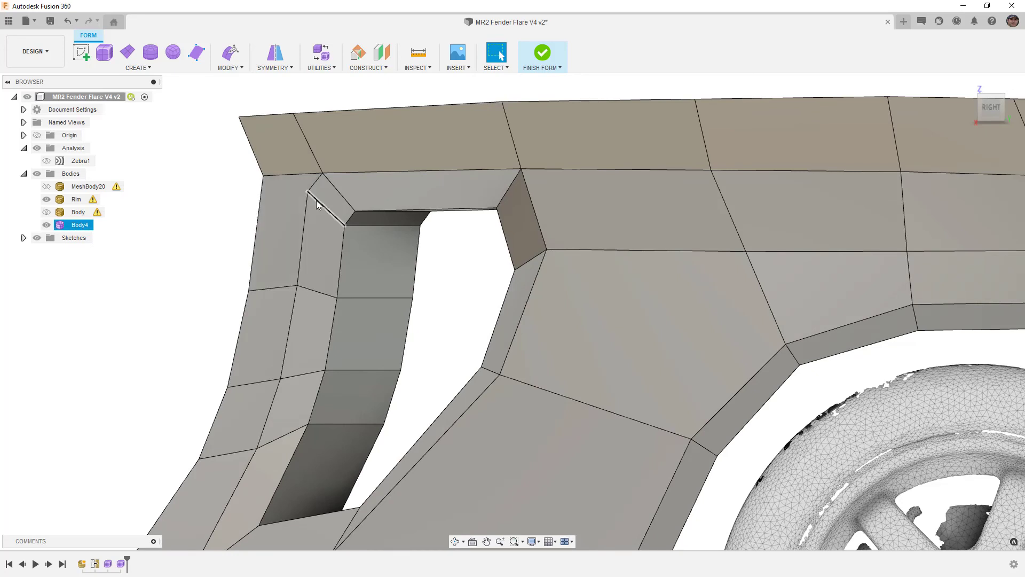
Use Insert Point in Simple mode to connect the recess's upper front corner straight across to the fender's front border
left_click(238, 68)
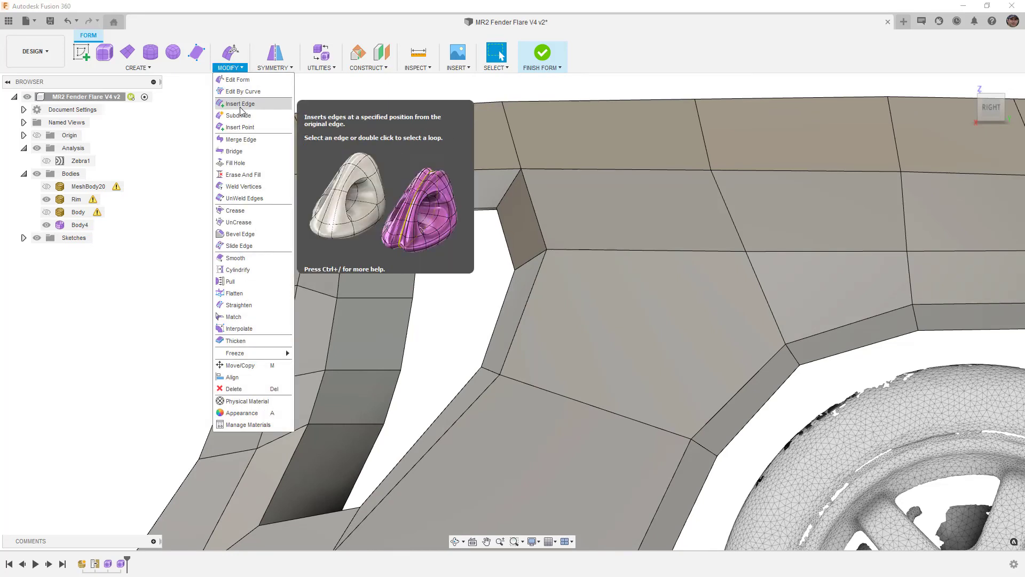
left_click(240, 128)
left_click(345, 225)
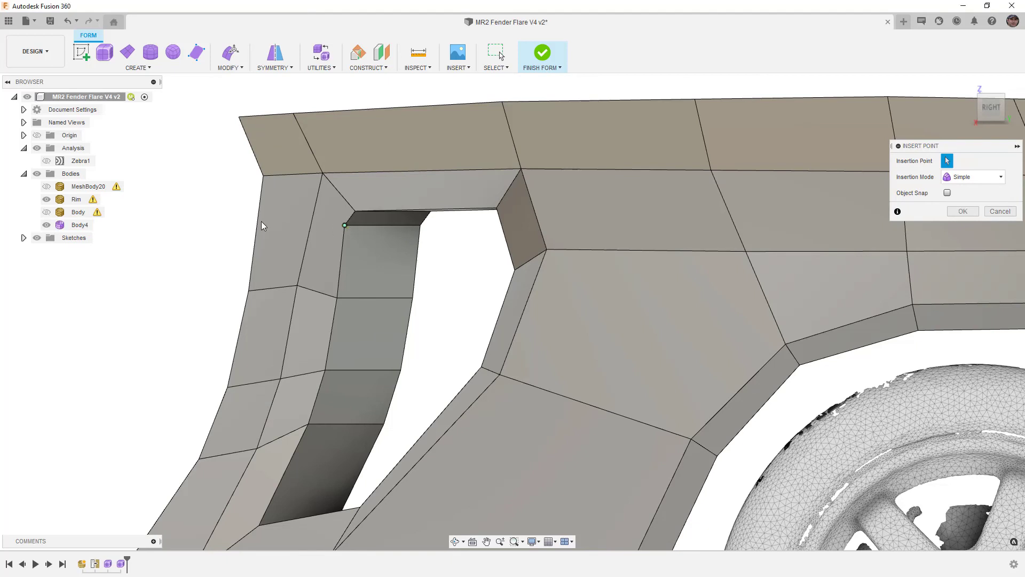
left_click(258, 222)
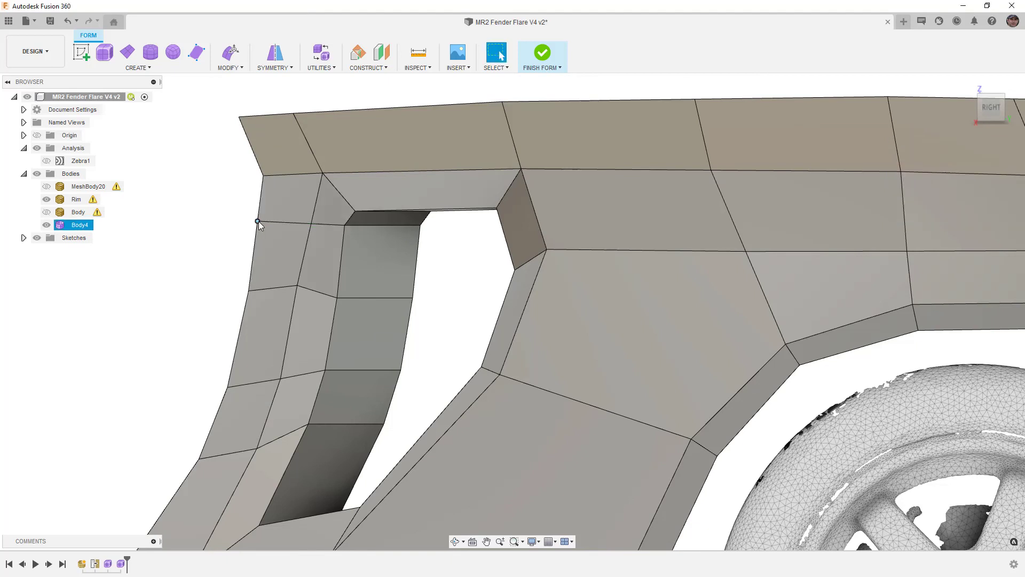
Return the fender to smooth display and examine the edge flow around the vent recess and across the whole side
key("3")
middle_click_drag(291, 219, 357, 241, "shift")
key("Escape")
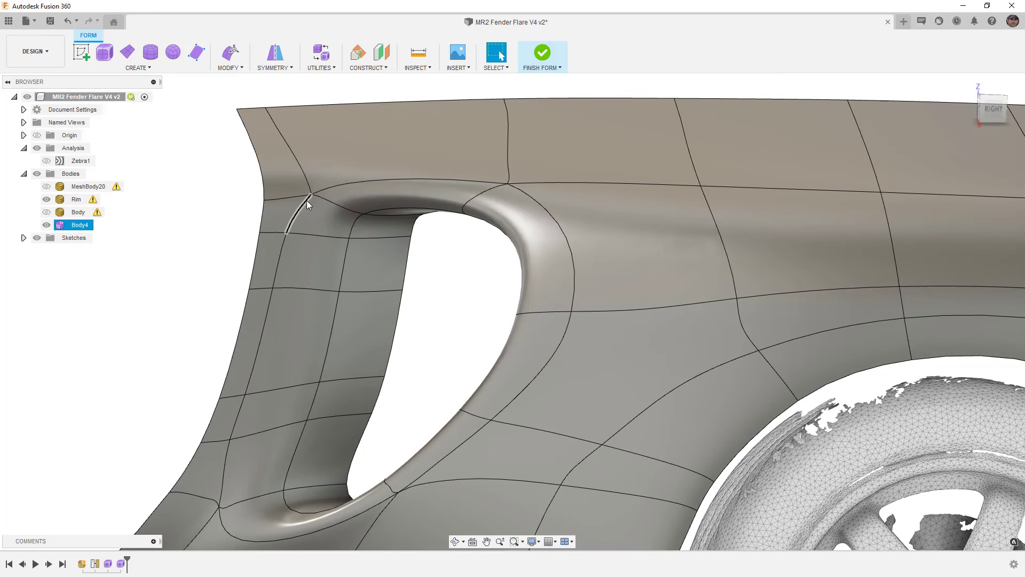
scroll(309, 210, "down", 3)
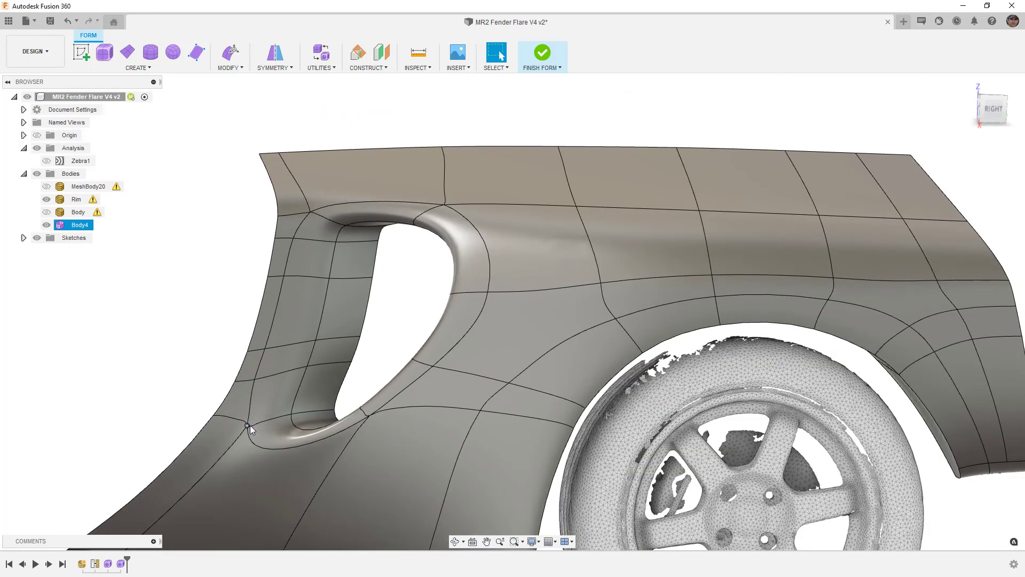
mouse_move(327, 365)
middle_mouse_down("shift")
mouse_move(362, 352)
mouse_move(405, 362)
mouse_move(342, 363)
middle_mouse_up("shift")
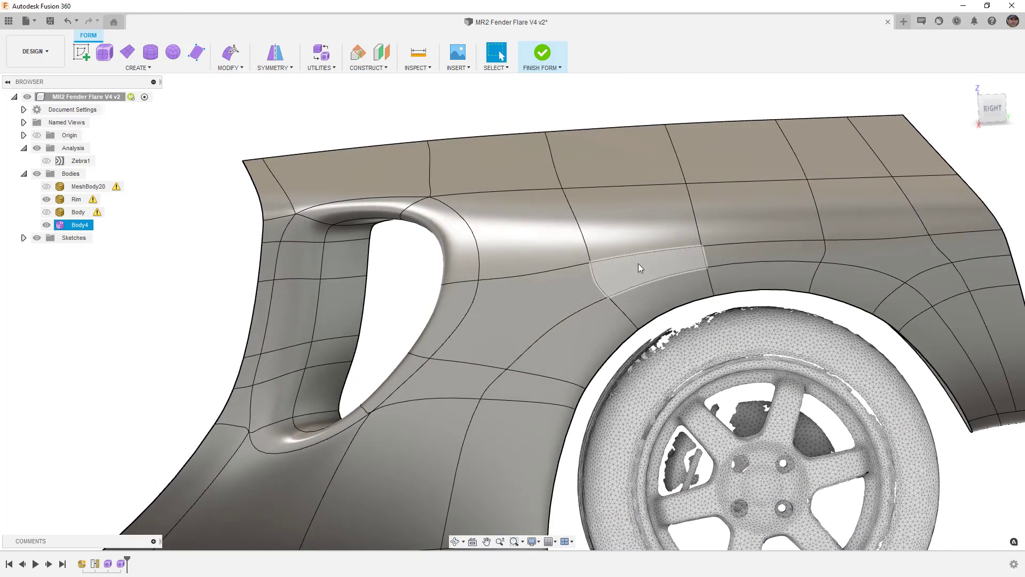
left_click(991, 109)
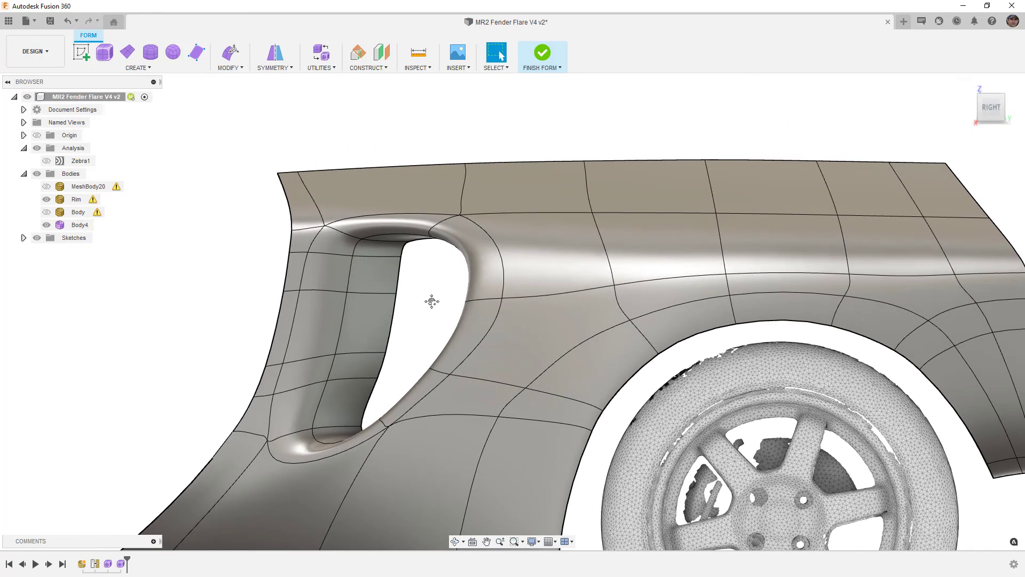
middle_click_drag(367, 304, 404, 232)
scroll(395, 230, "down", 4)
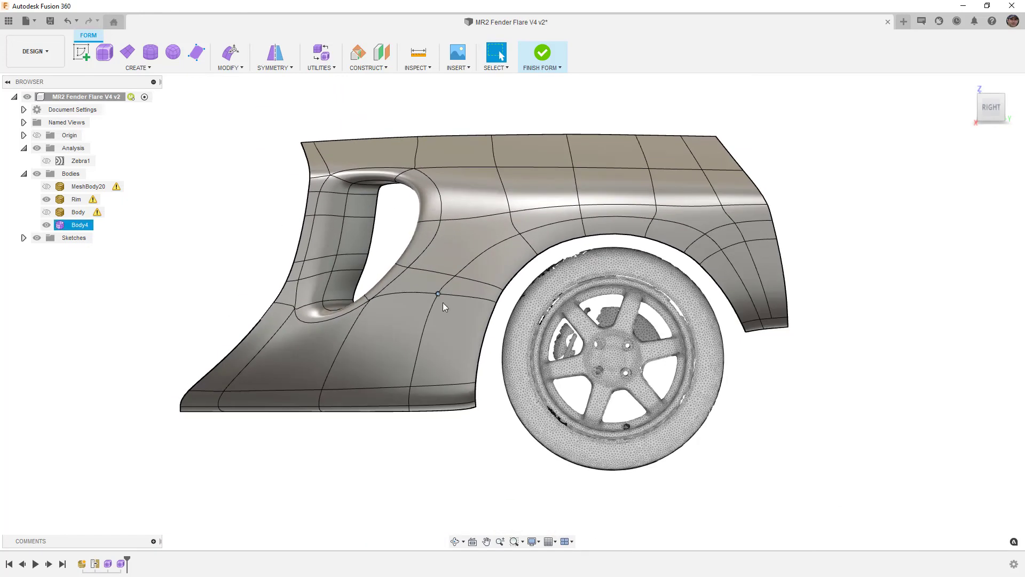
scroll(459, 331, "down", 1)
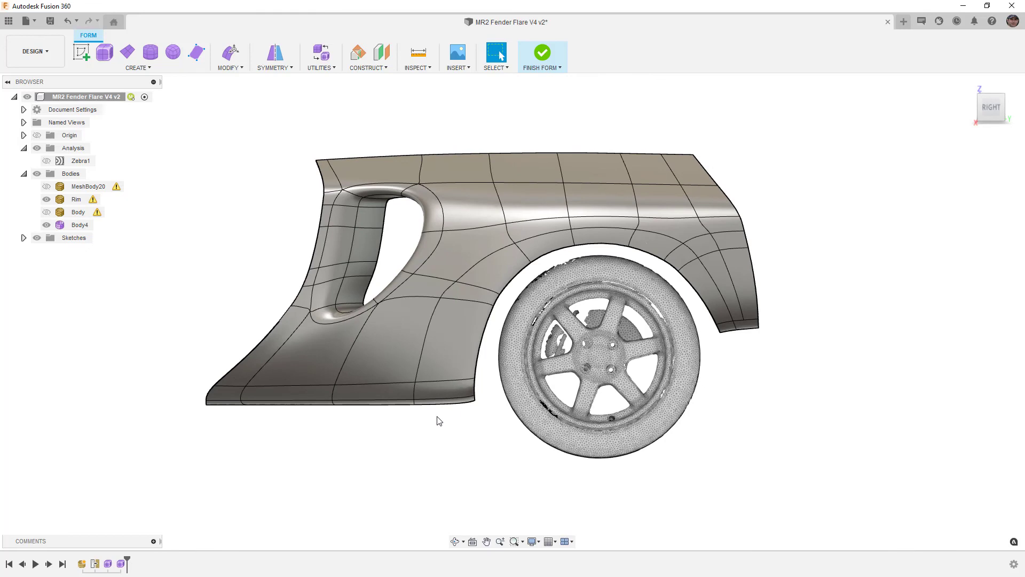
Save the fender flare design as a new version
key("ctrl+s")
key("Return")
left_click(240, 68)
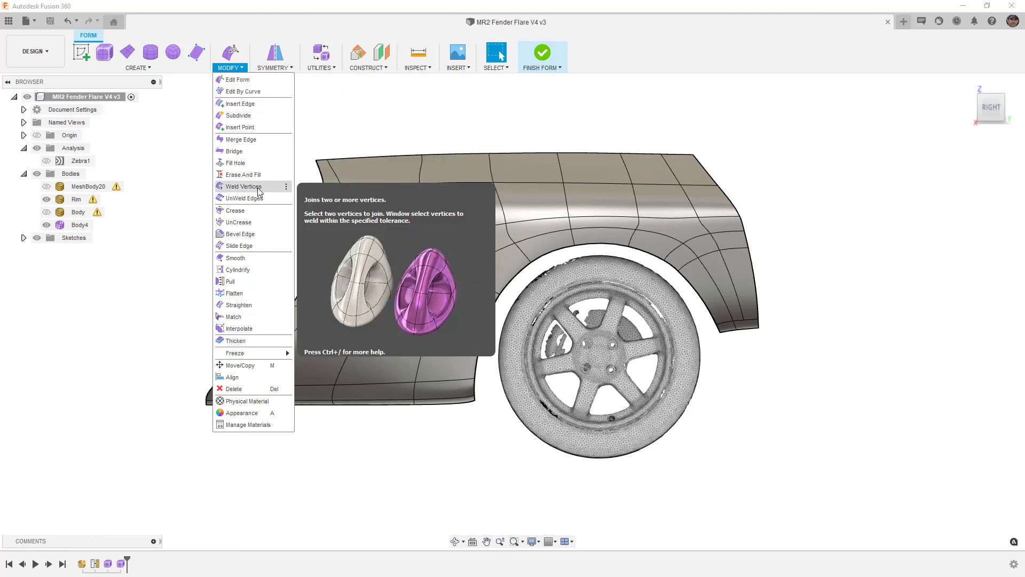
left_click(195, 169)
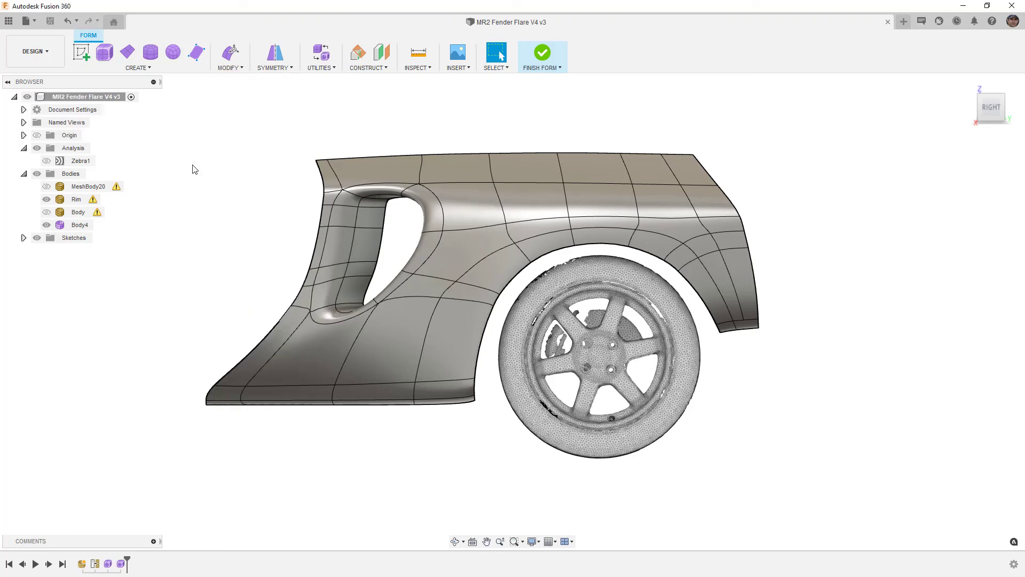